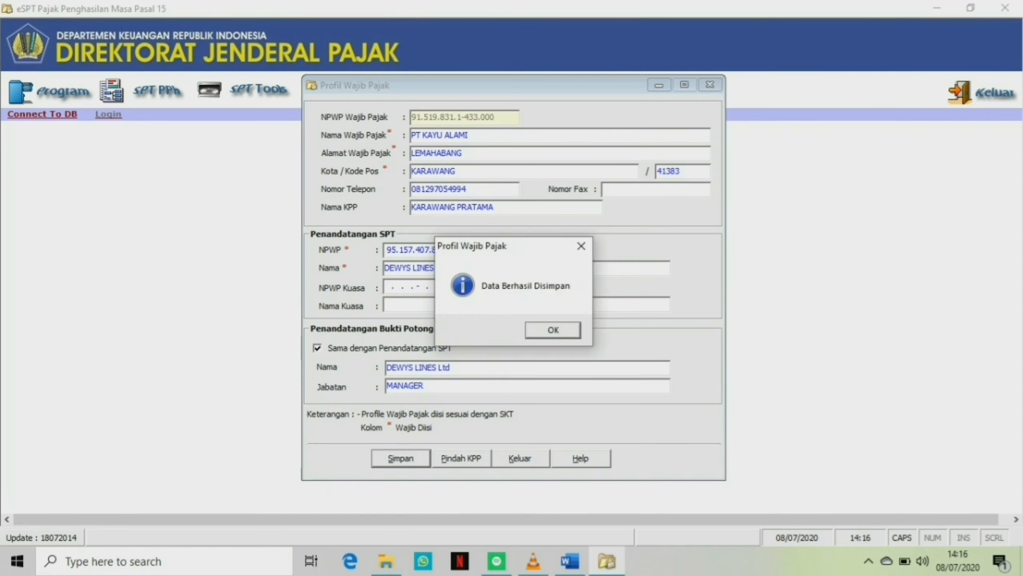
Log in to e-SPT with the administrator user name and the account password.
key("Return")
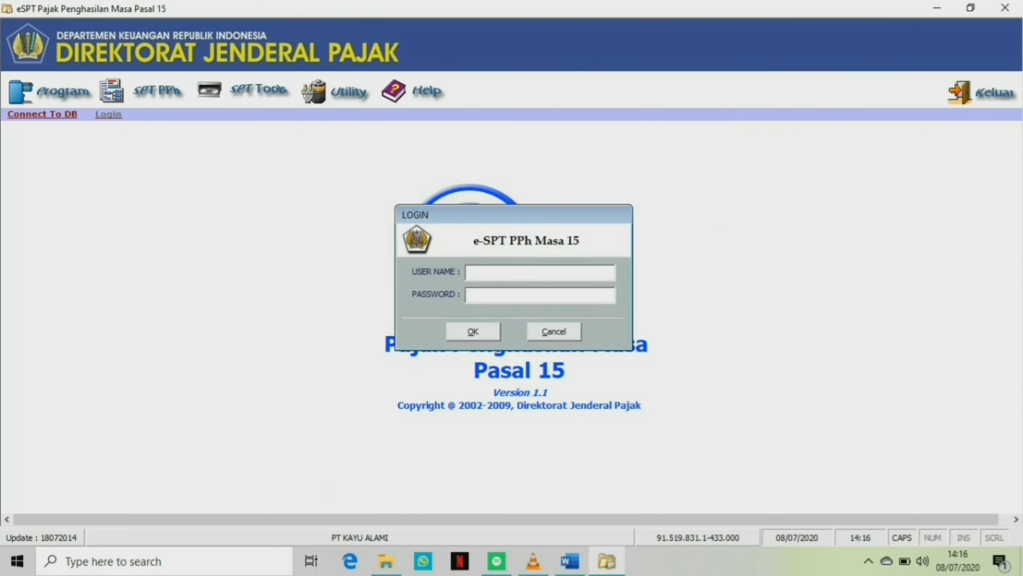
key("Caps_Lock")
type("administrator")
key("Tab")
type("***")
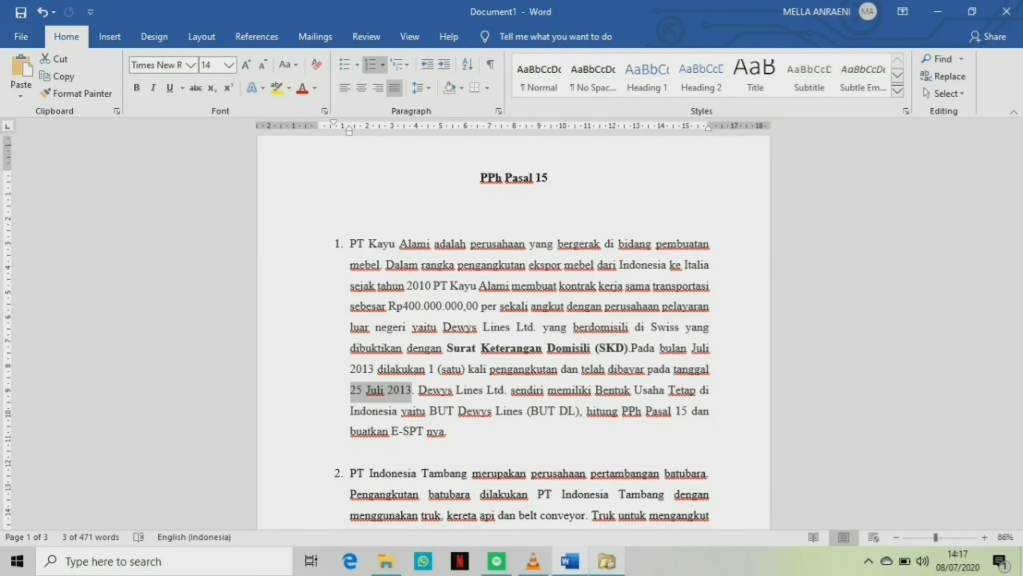
Create a new SPT PPh Pasal 15 for tax period July, tax year 2013.
left_click(607, 561)
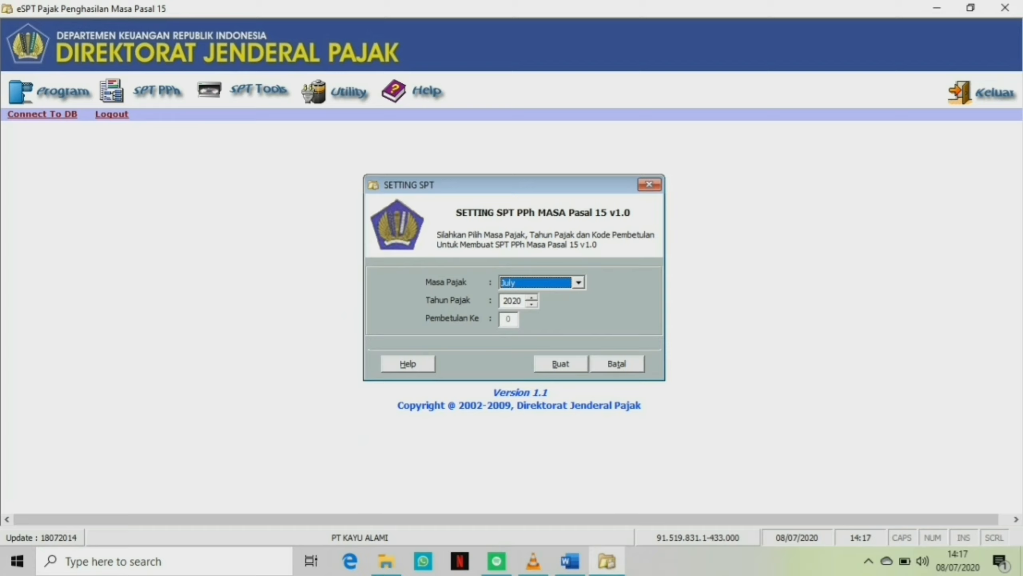
left_click(532, 305)
left_click(531, 305)
left_click(532, 305)
left_click(532, 305)
left_click(532, 305)
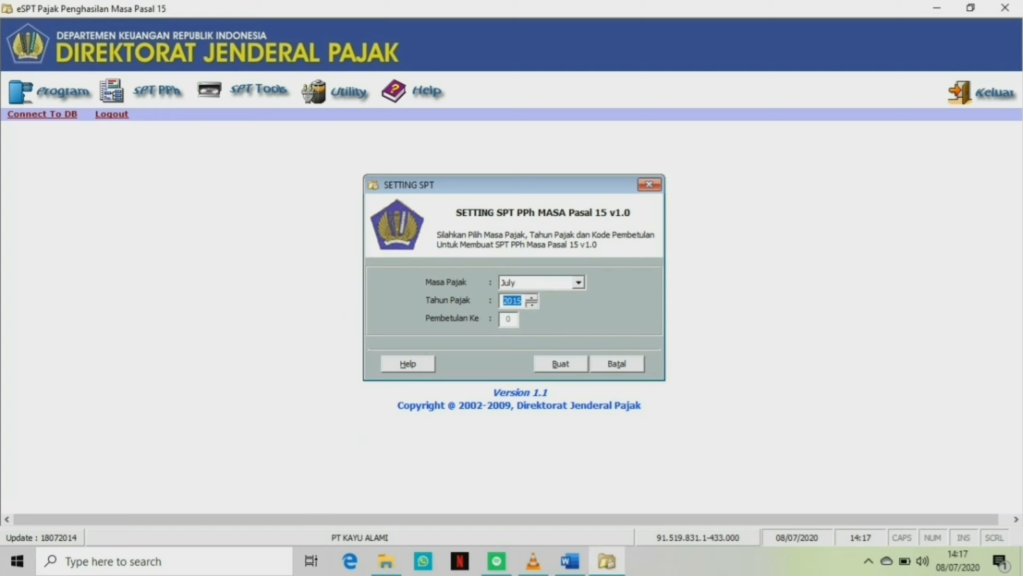
left_click(531, 304)
left_click(531, 304)
left_click(561, 364)
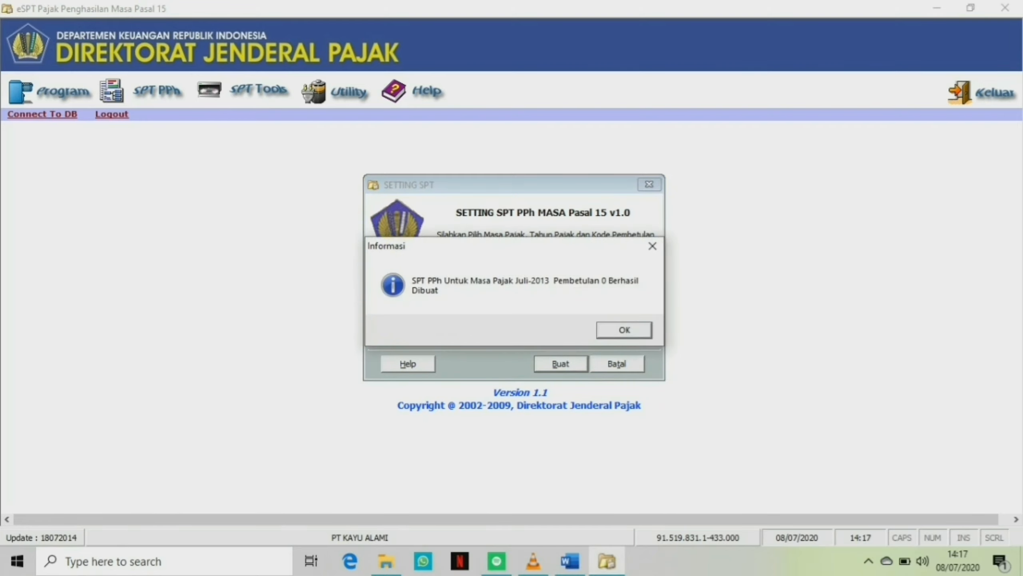
key("Return")
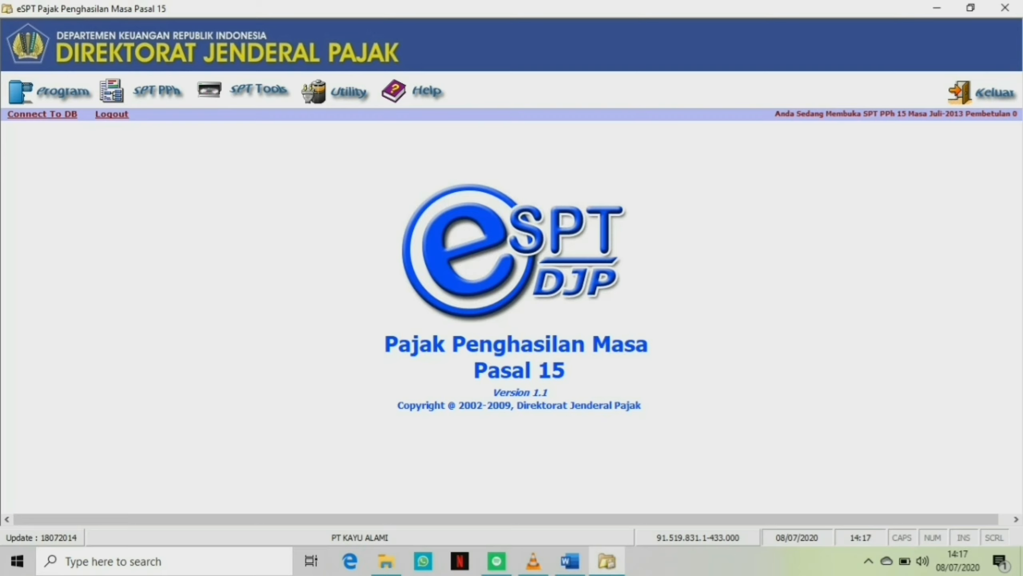
Set the Pasal 15 tariff for payments to foreign shipping or airline companies to 2,64 and save it.
left_click(349, 93)
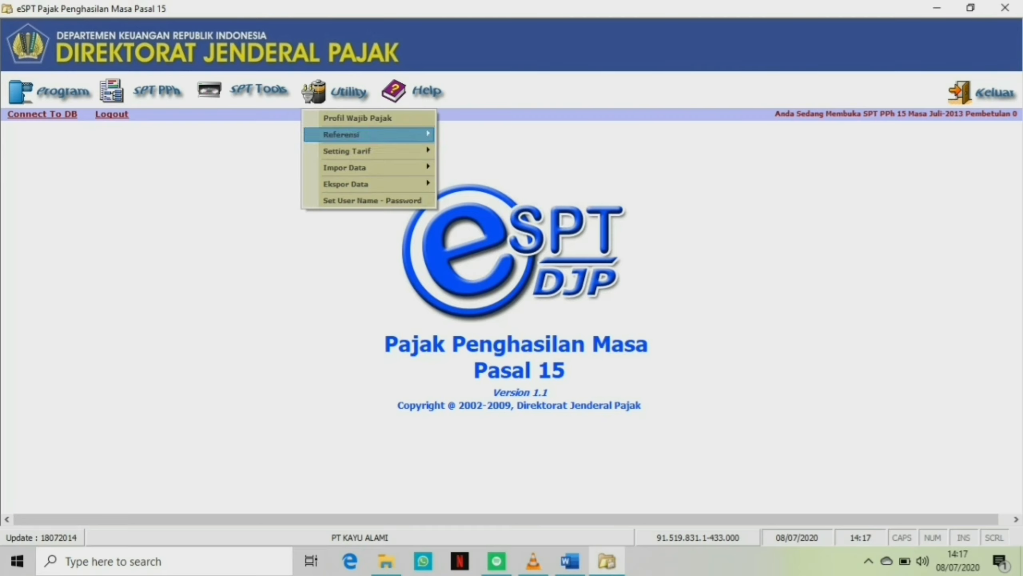
mouse_move(387, 152)
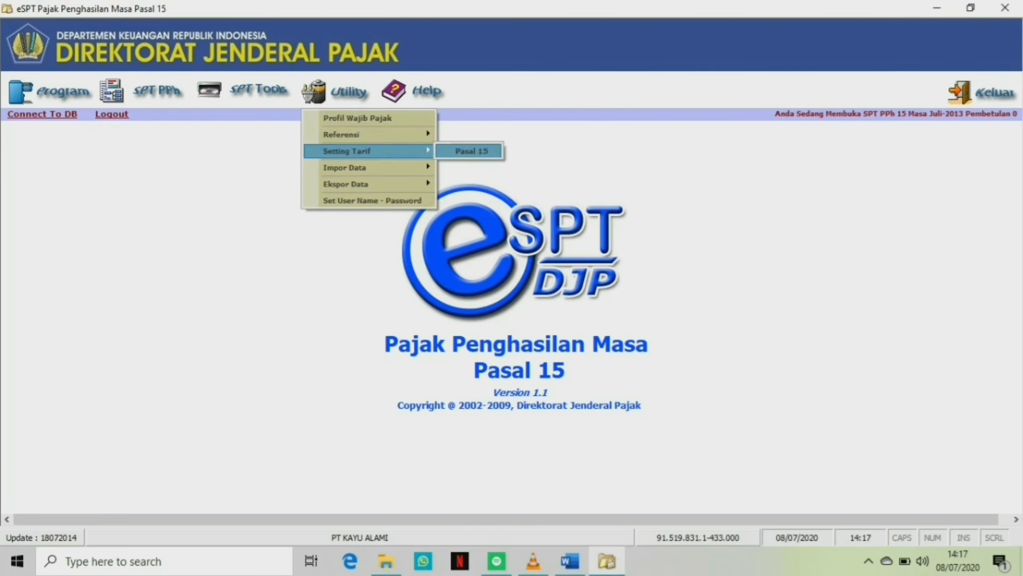
left_click(470, 151)
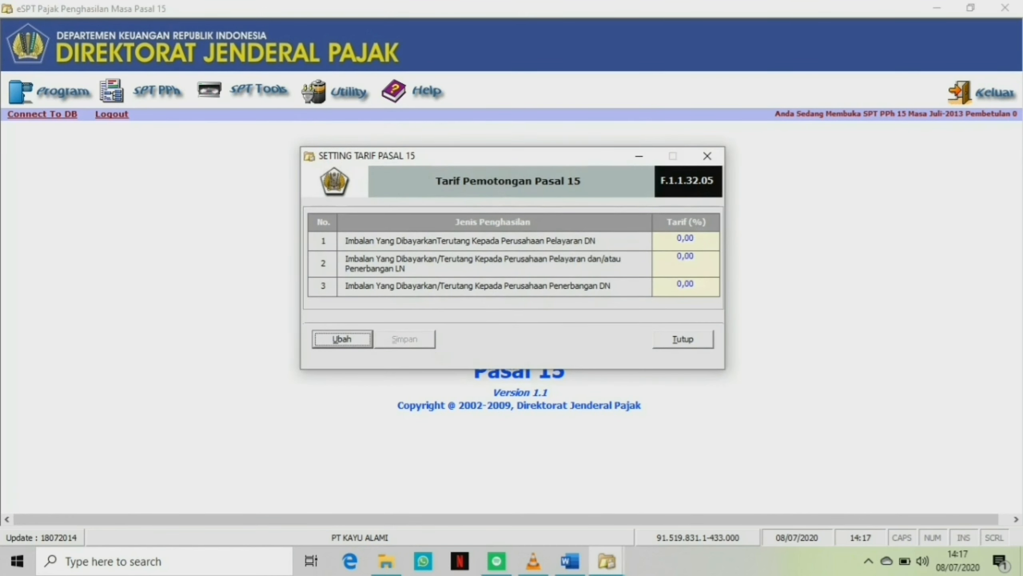
left_click(694, 257)
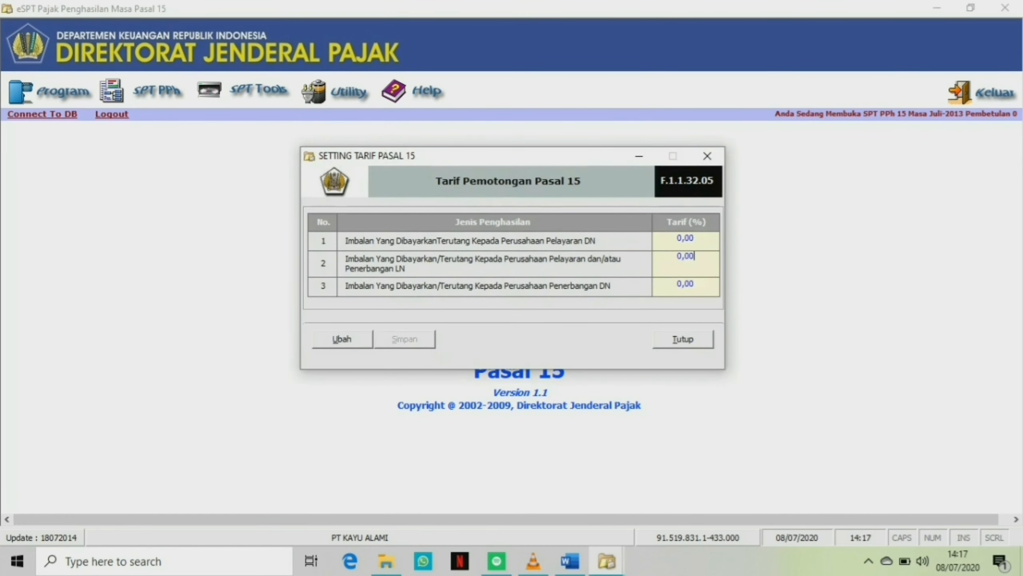
double_click(678, 255)
key("alt+u")
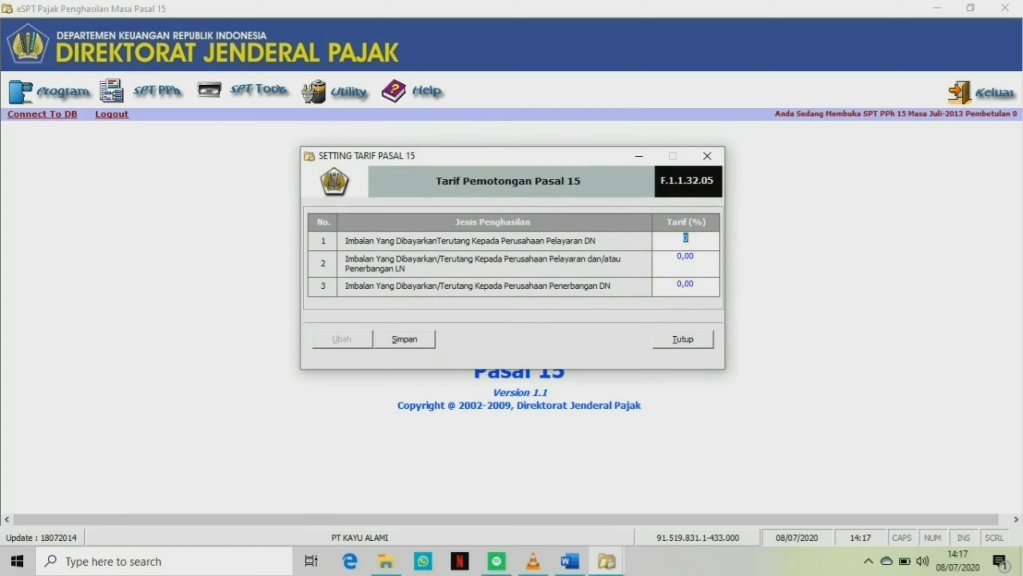
key("Tab")
type("2,64")
key("alt+s")
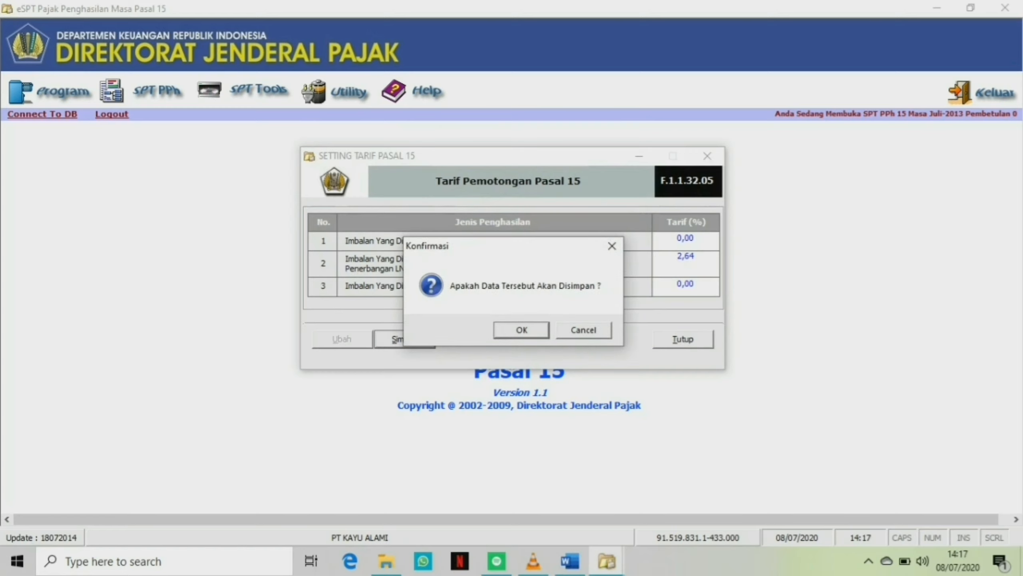
key("Return")
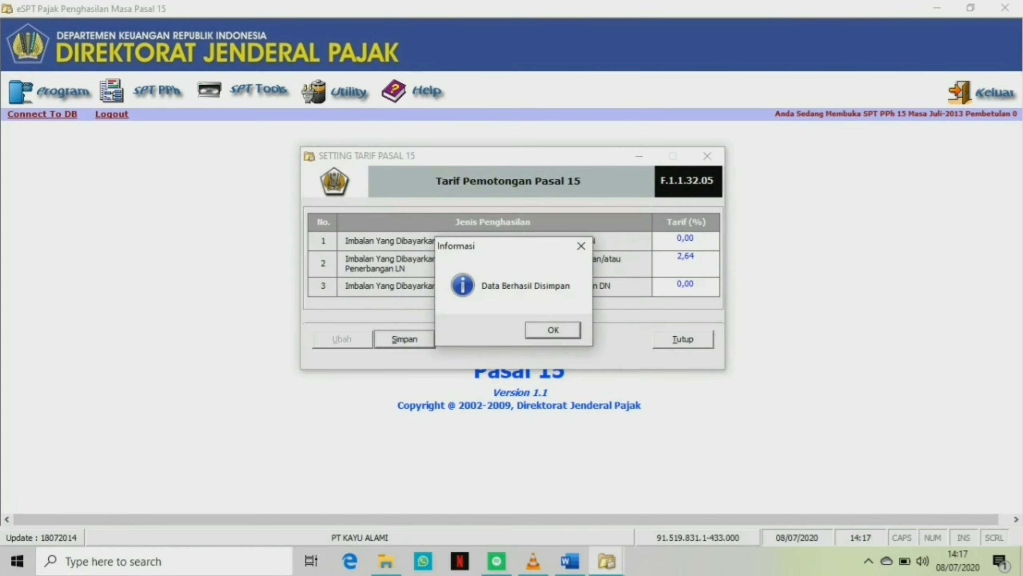
key("Return")
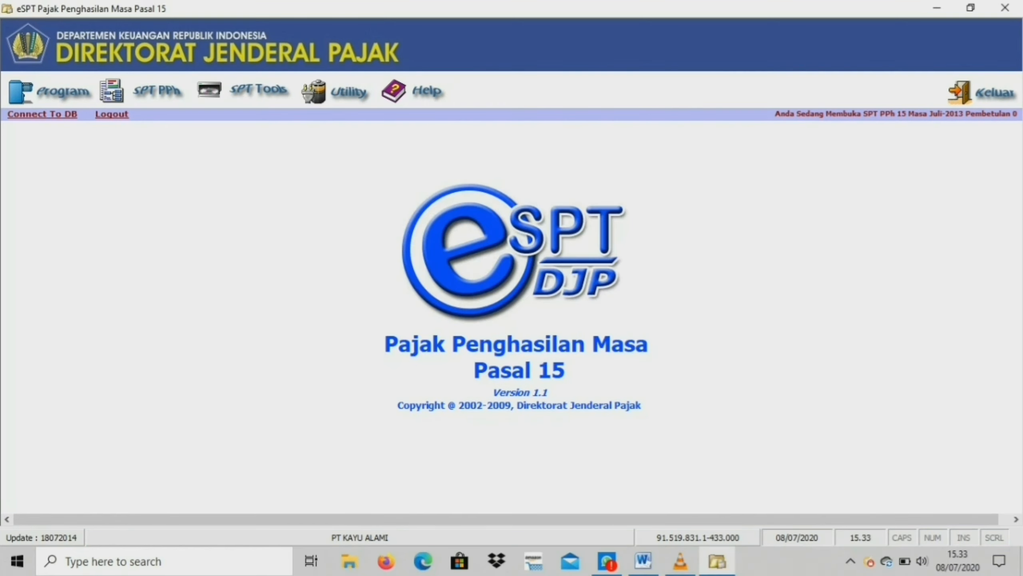
Open a new withholding slip for charter payments to foreign shipping or airline companies (LN).
key("alt+s")
key("Down")
key("Right")
key("Down")
key("Down")
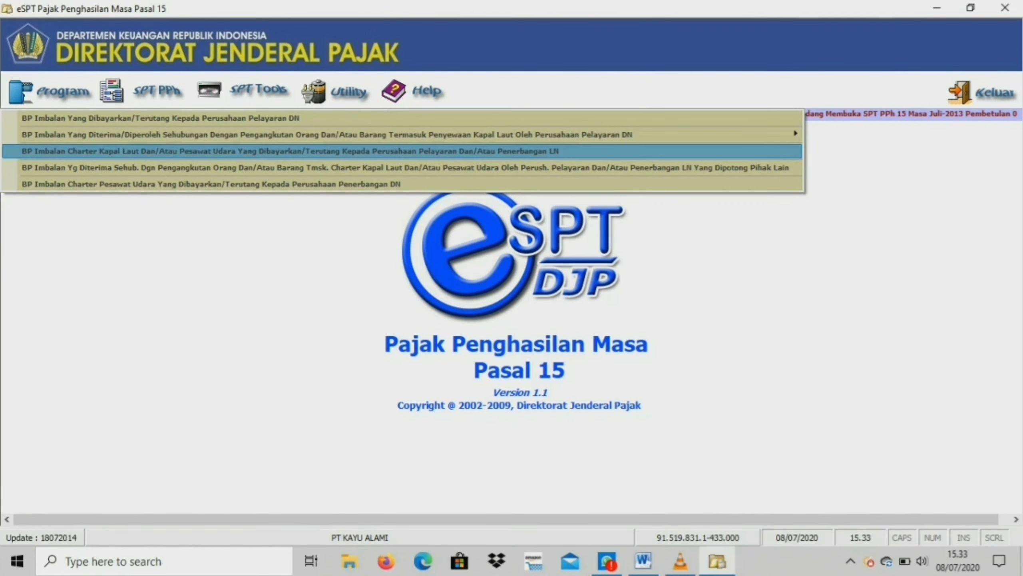
key("Return")
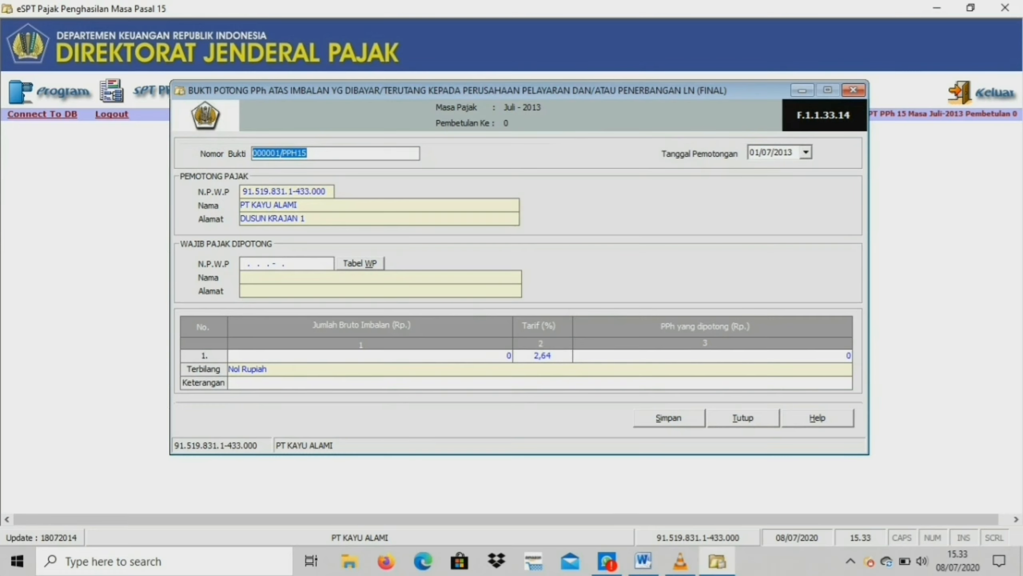
Set the withholding date to 25/07/2013, checking the transaction date in the Word case document.
key("Tab")
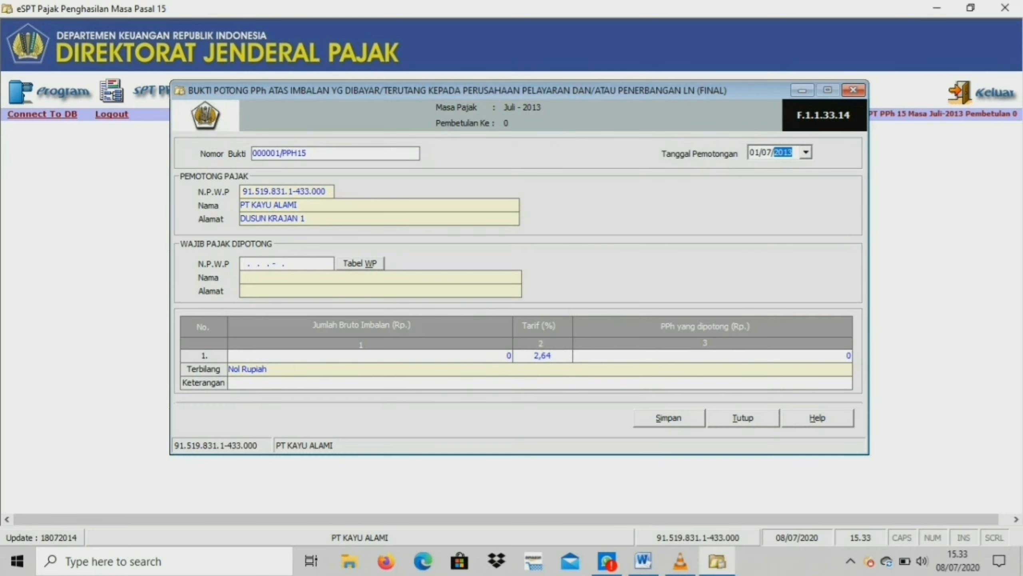
left_click(806, 152)
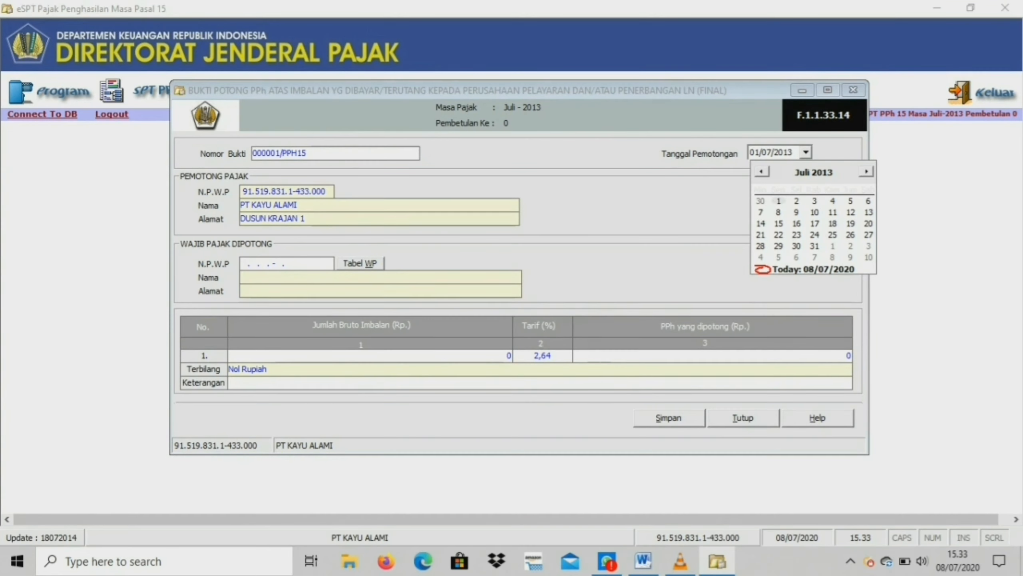
left_click(644, 561)
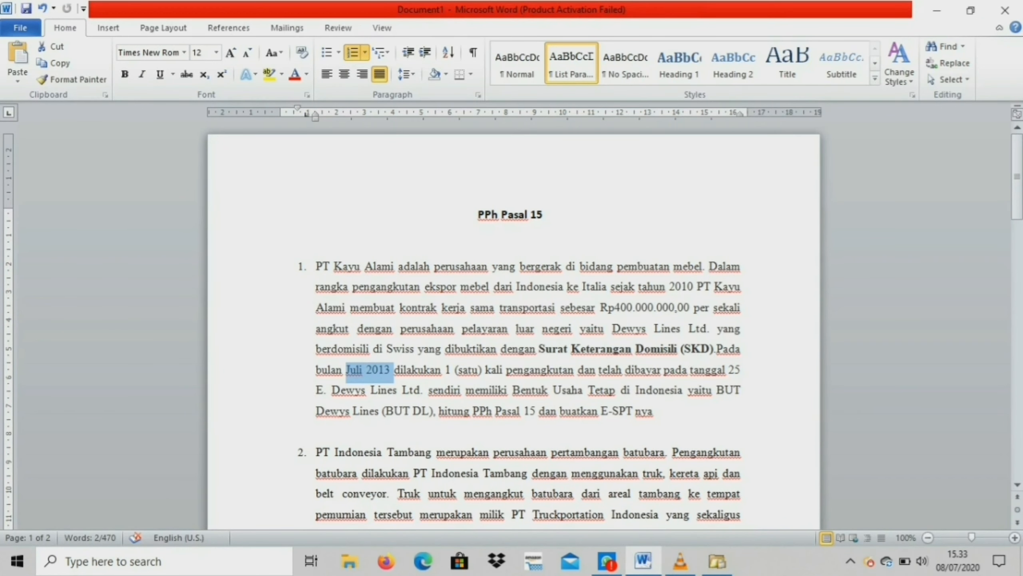
mouse_move(729, 372)
left_mouse_down()
mouse_move(742, 373)
mouse_move(475, 390)
mouse_move(741, 373)
left_mouse_up()
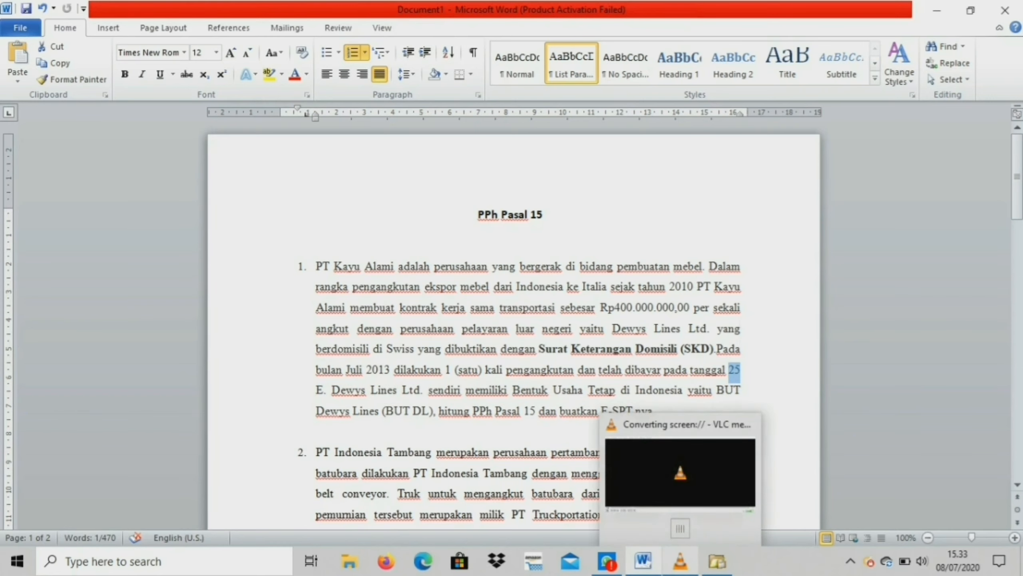
left_click(717, 561)
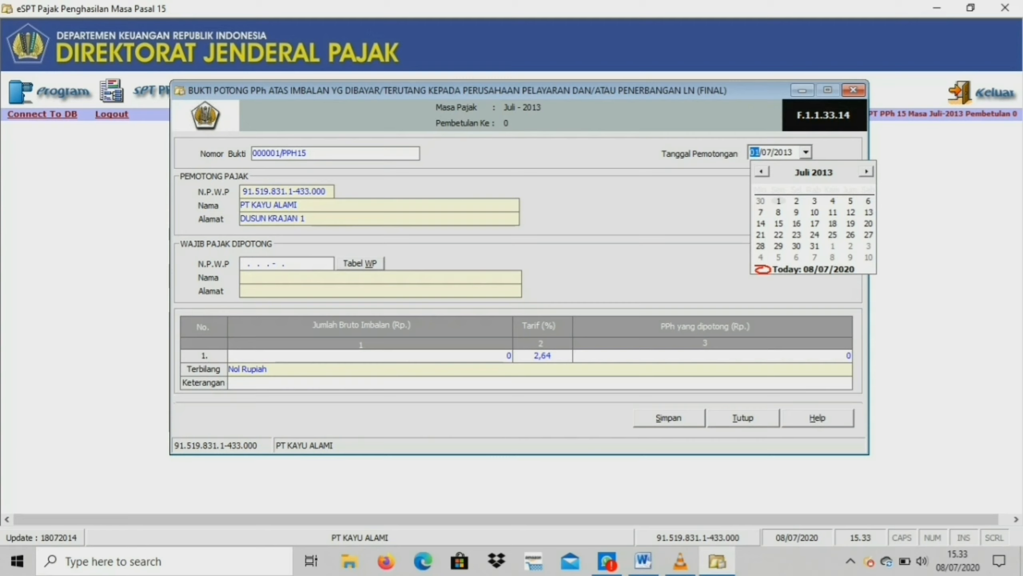
left_click(833, 235)
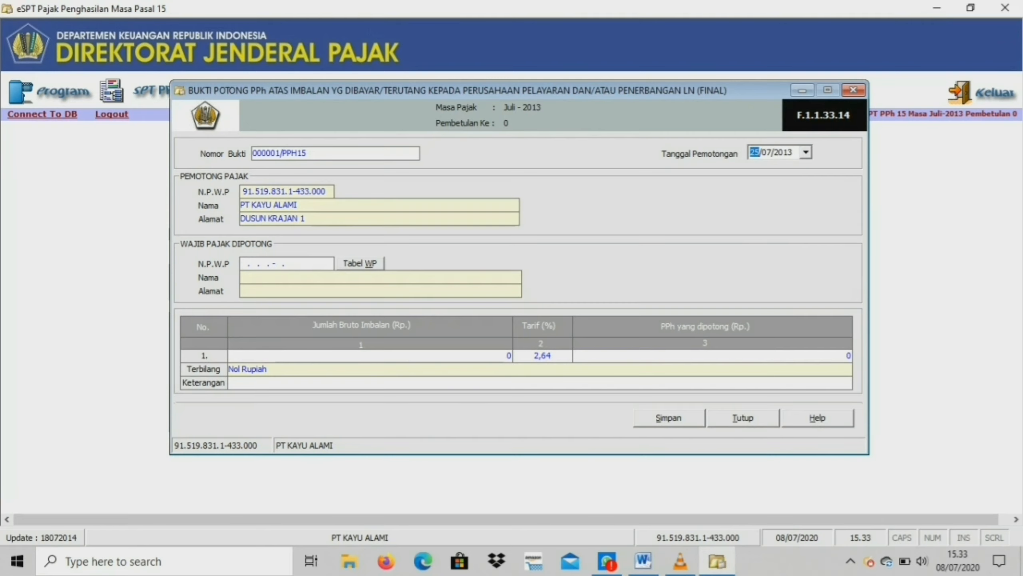
Enter the withheld taxpayer's all-zero NPWP, name DEWYS LINES LTD and address SWISS.
key("Tab")
type("00.000.000.0-000.000")
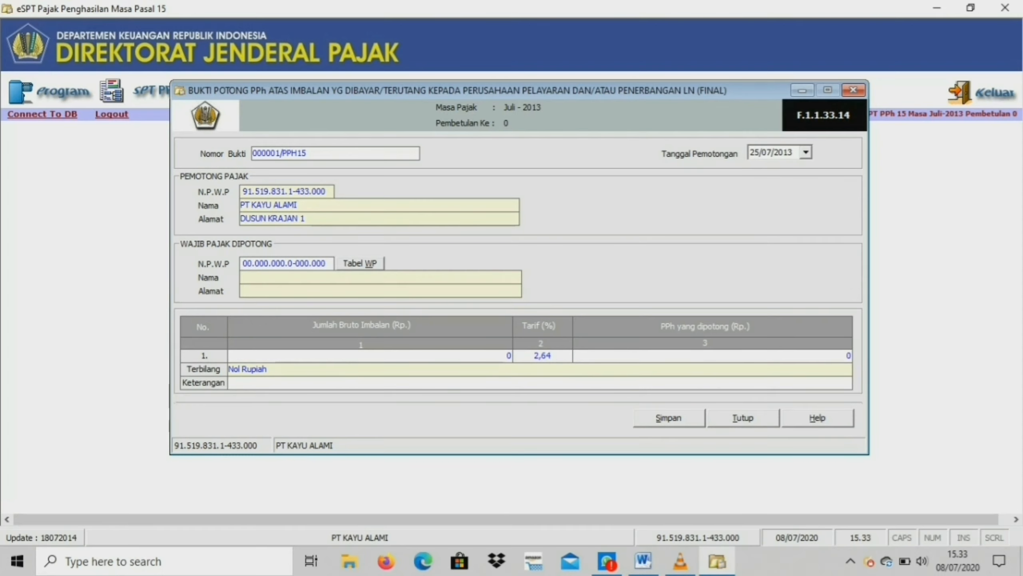
key("Tab")
type("DEWYS LINES LTD")
key("Tab")
type("SIW")
key("BackSpace")
key("BackSpace")
type("WISS")
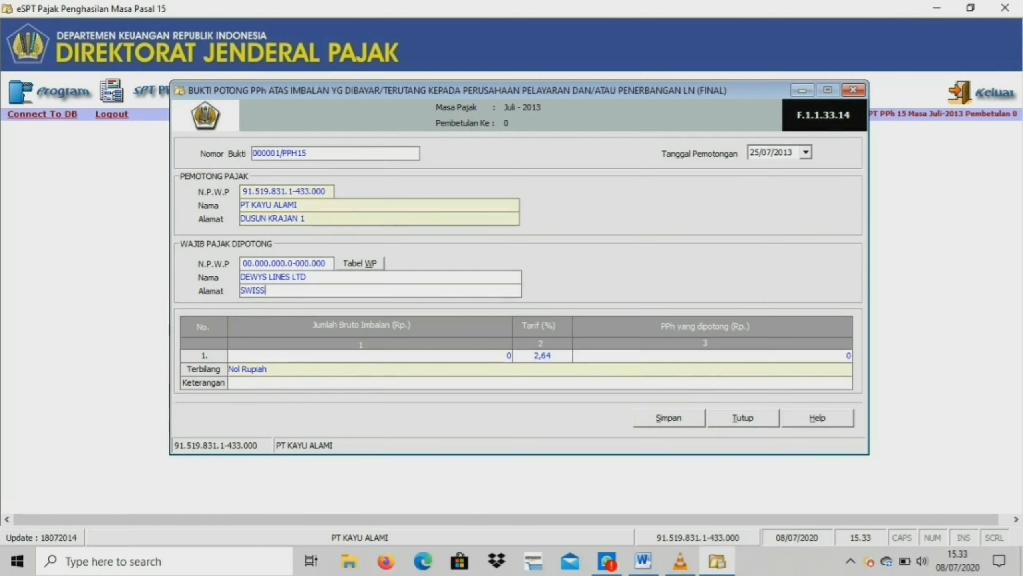
Enter a gross payment of 400.000.000, save the withholding slip and close the form.
key("Tab")
type("400000000")
key("Tab")
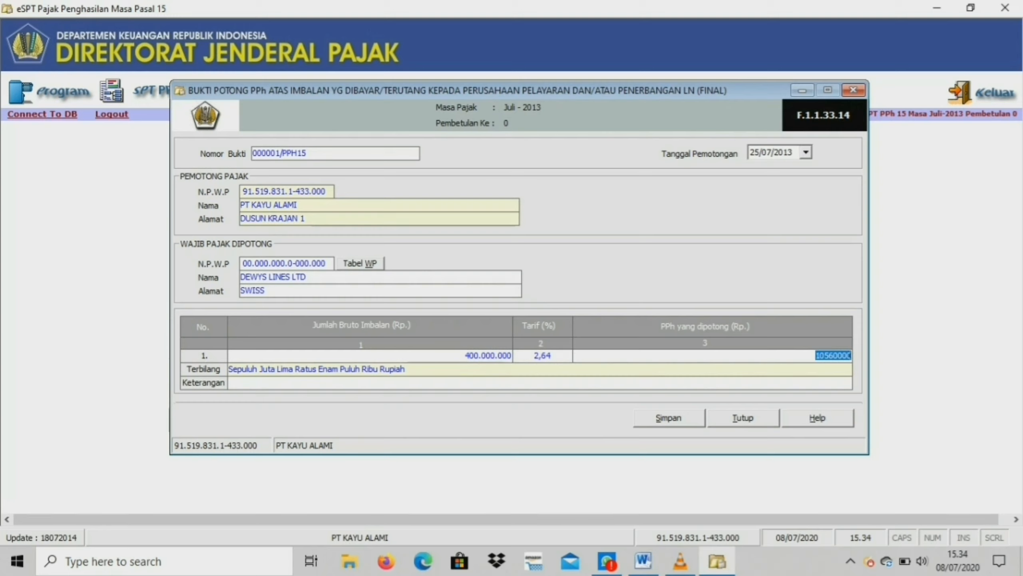
left_click(669, 418)
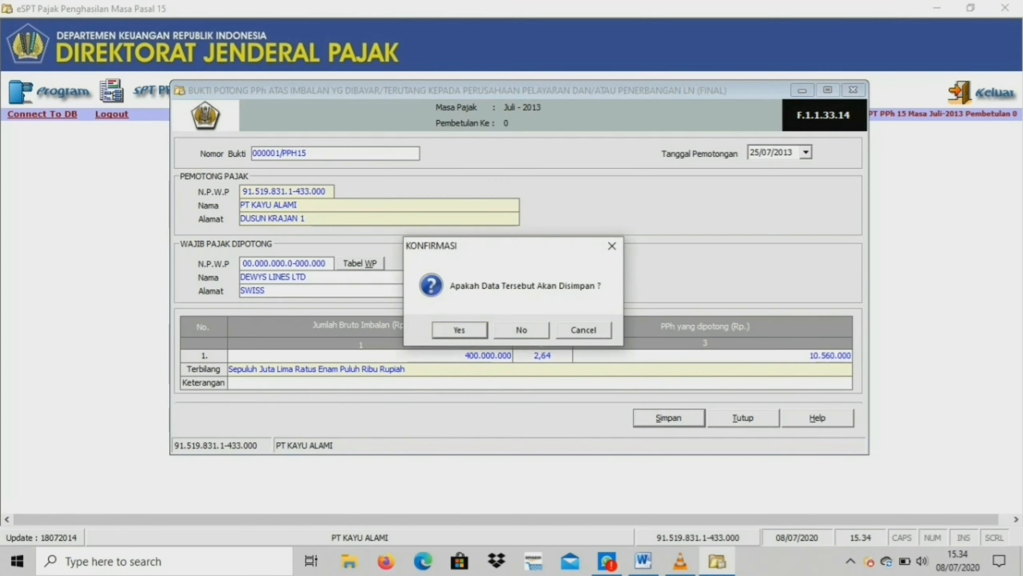
key("Return")
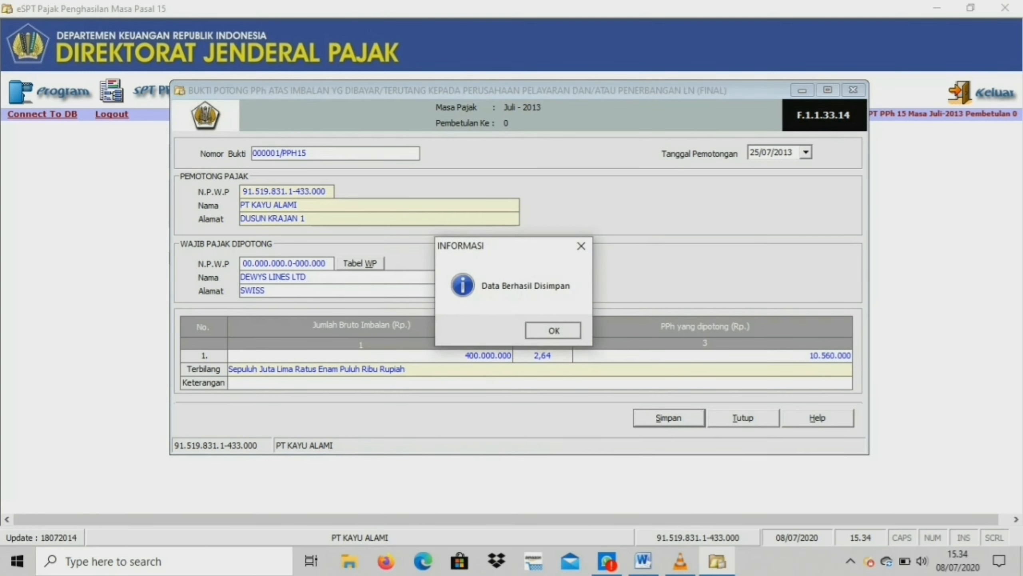
key("Return")
key("alt+t")
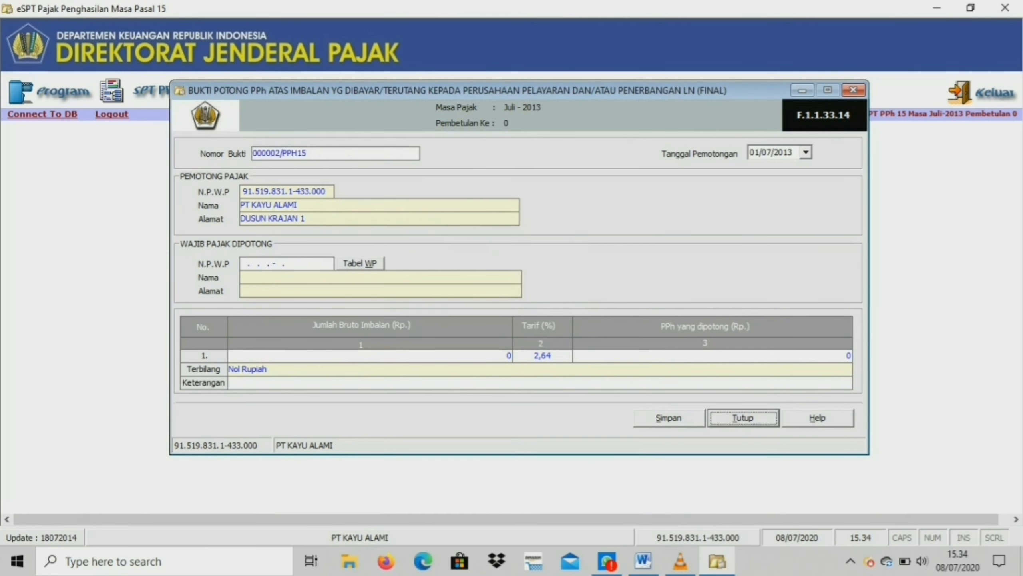
Review the list of Pasal 15 withholding slips and close it.
left_click(157, 91)
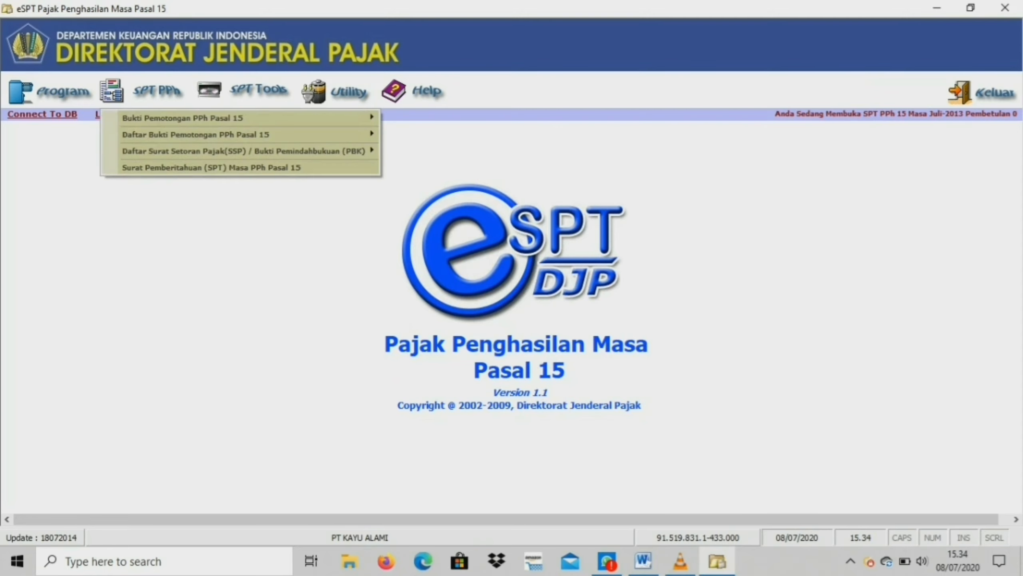
mouse_move(181, 135)
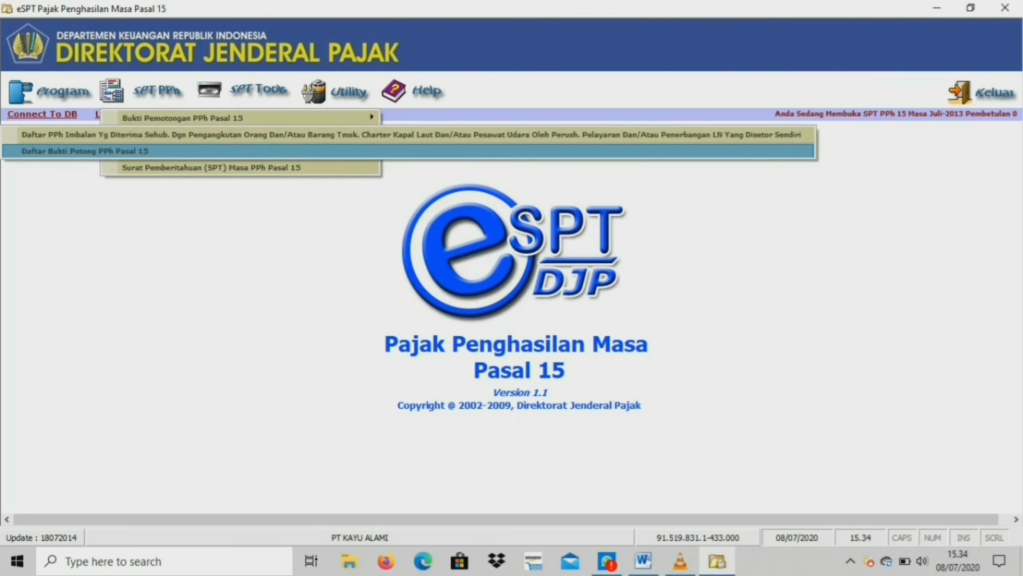
left_click(181, 151)
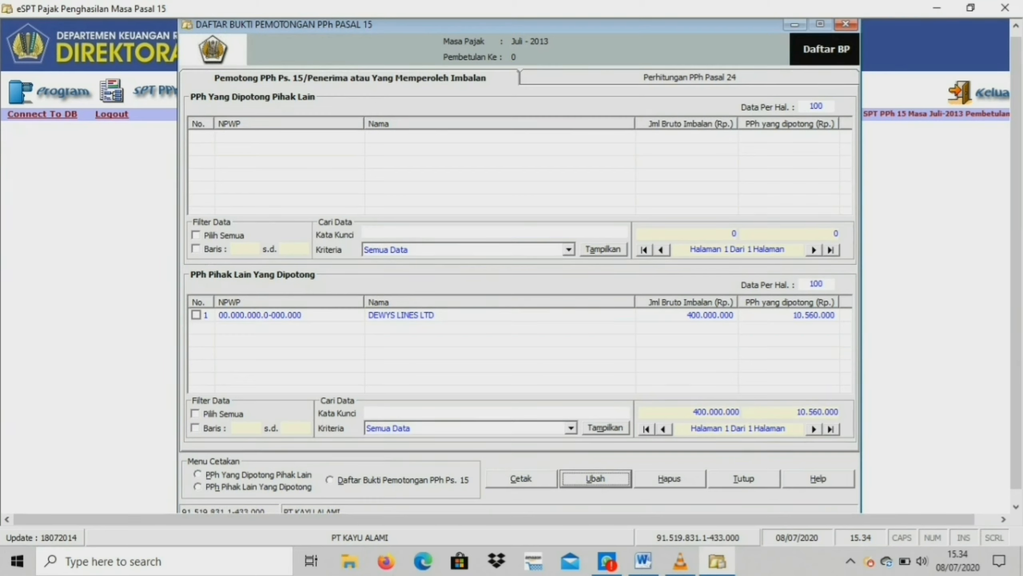
left_click(743, 478)
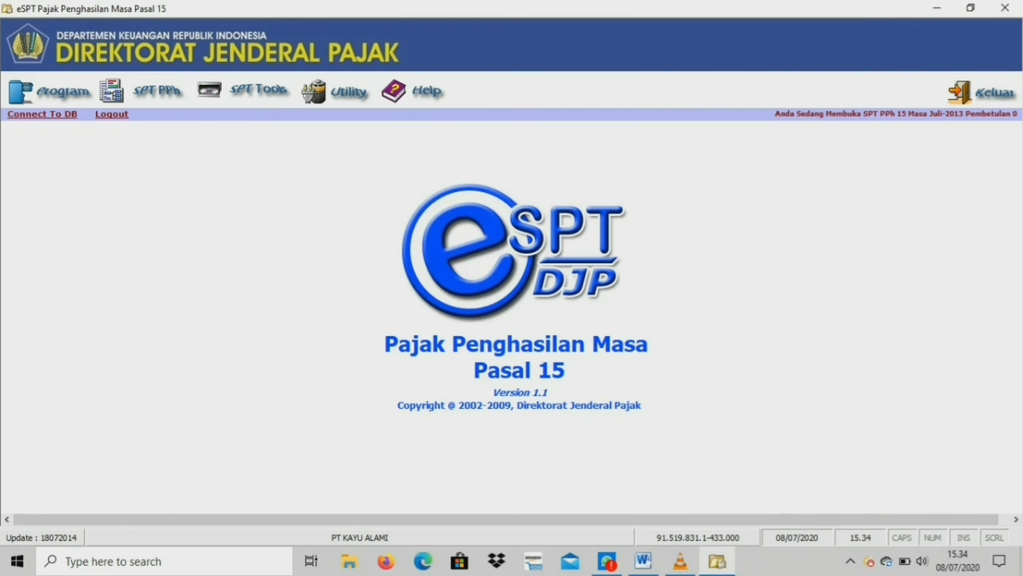
Start a new tax payment slip (SSP) entry and select deposit type code 411.
left_click(157, 92)
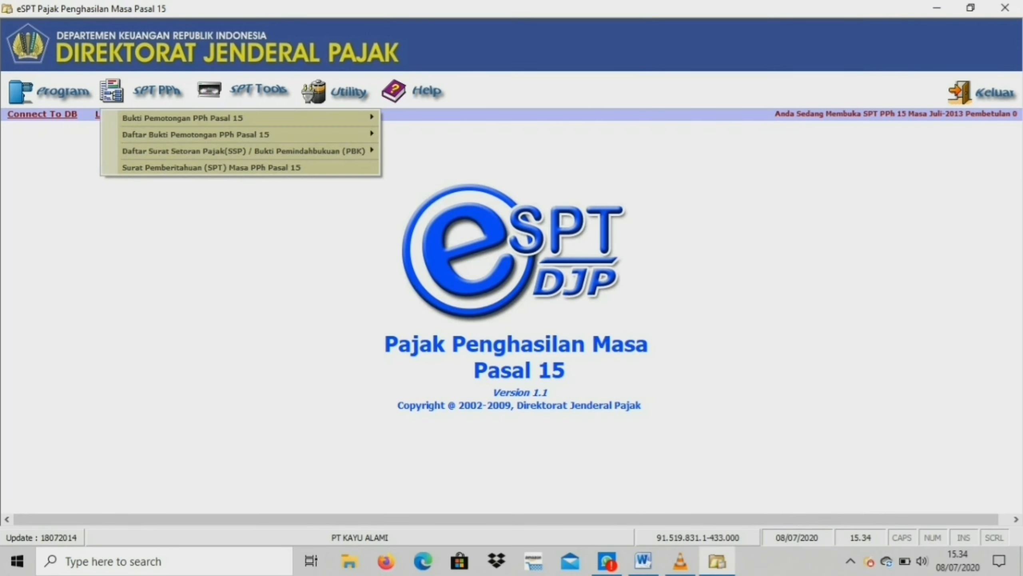
mouse_move(244, 151)
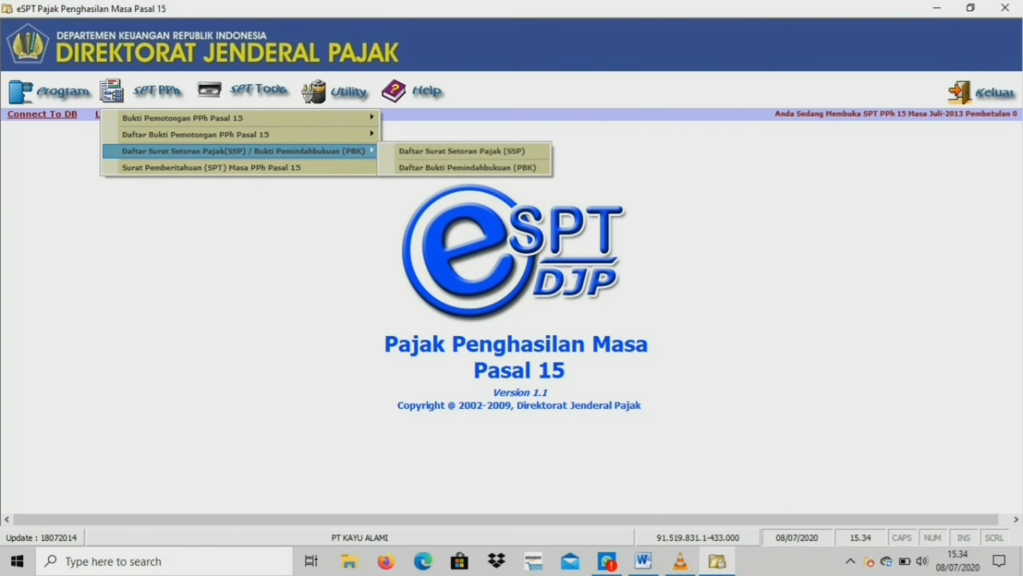
left_click(463, 150)
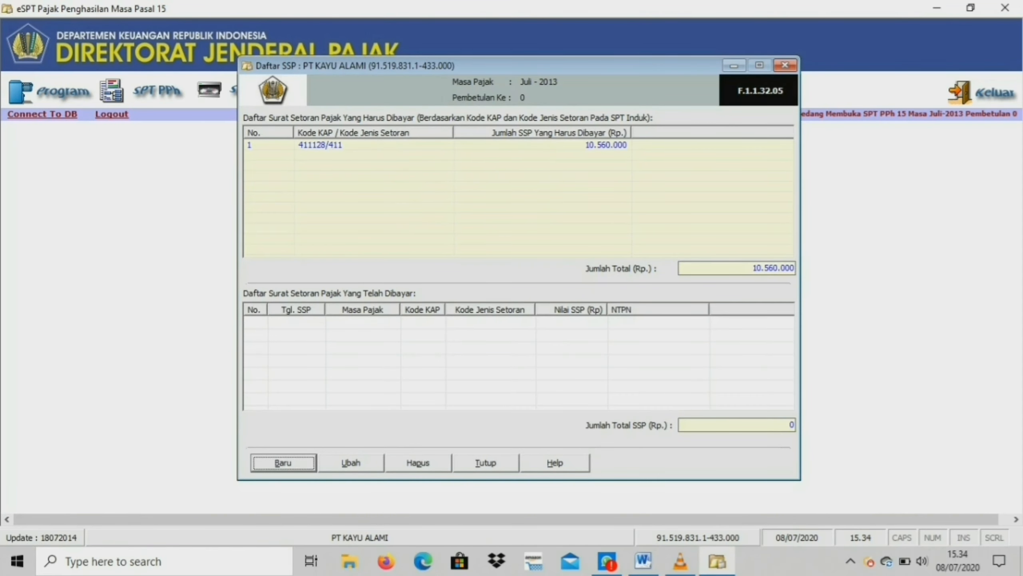
key("Return")
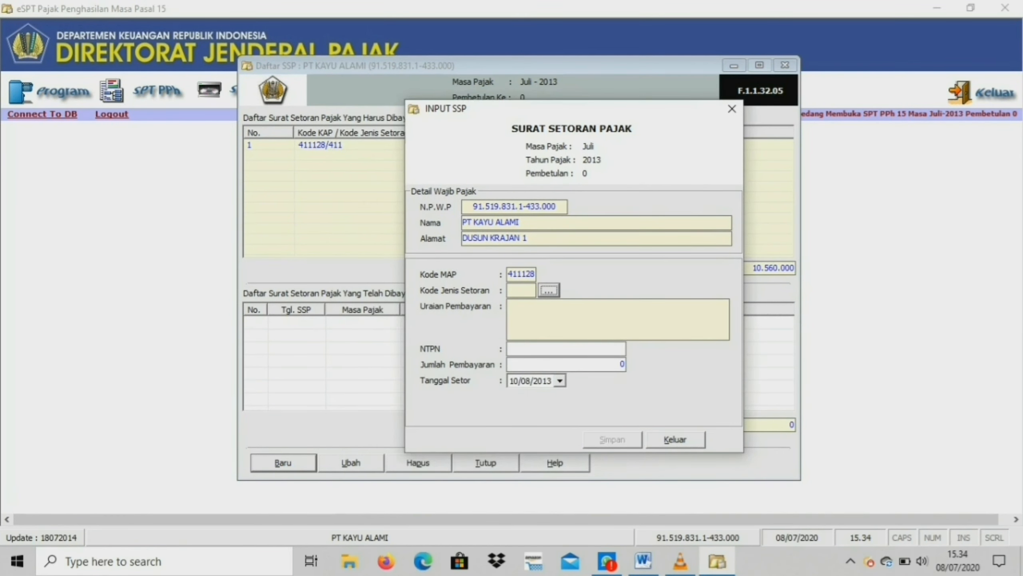
key("space")
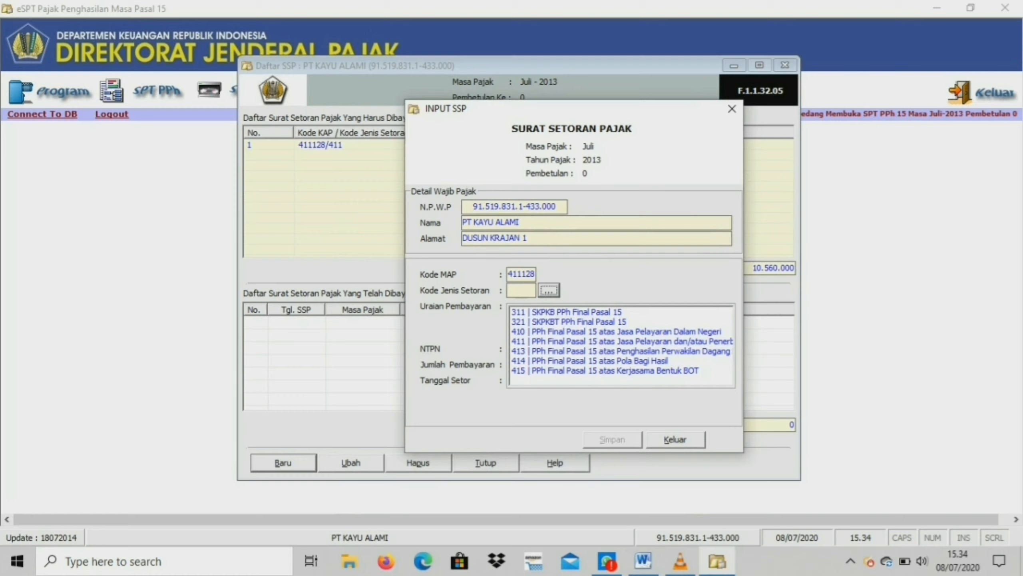
double_click(622, 341)
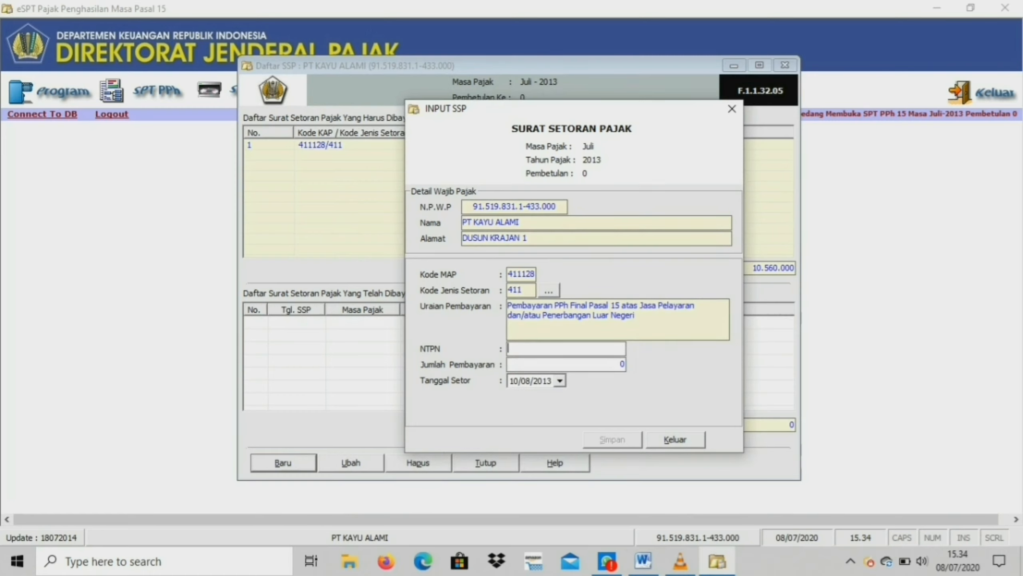
Enter the NTPN reference number and a payment amount of 10560000 on the payment slip.
type("1253628192837627")
left_click(621, 364)
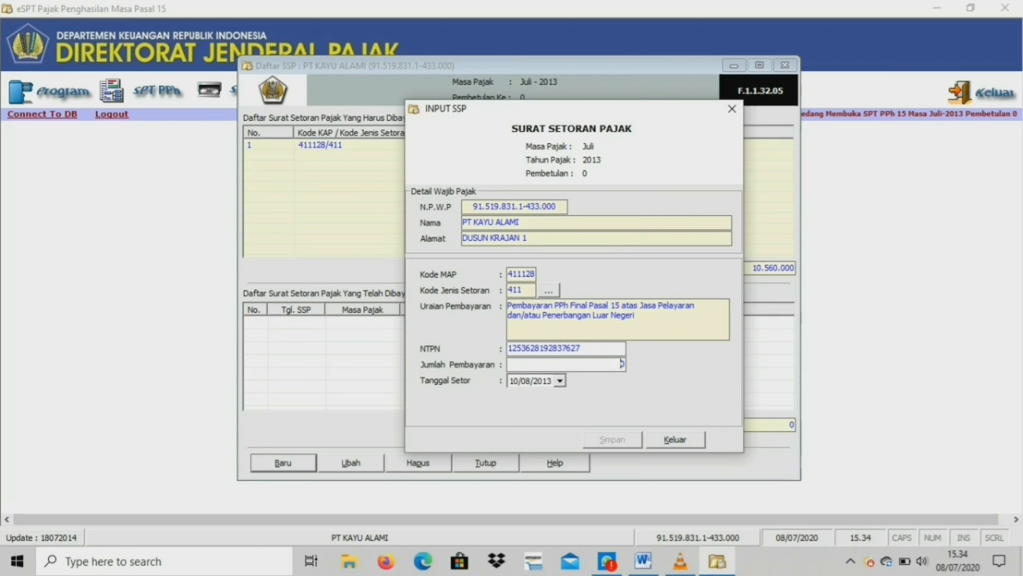
type("100")
type("560000")
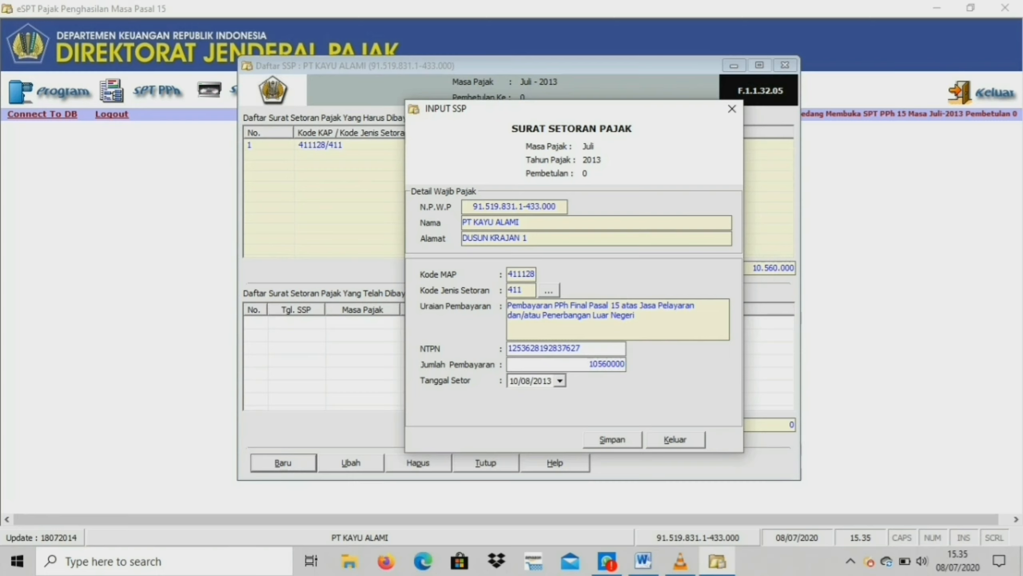
Save the tax payment slip, then close the entry form and the SSP list.
left_click(612, 439)
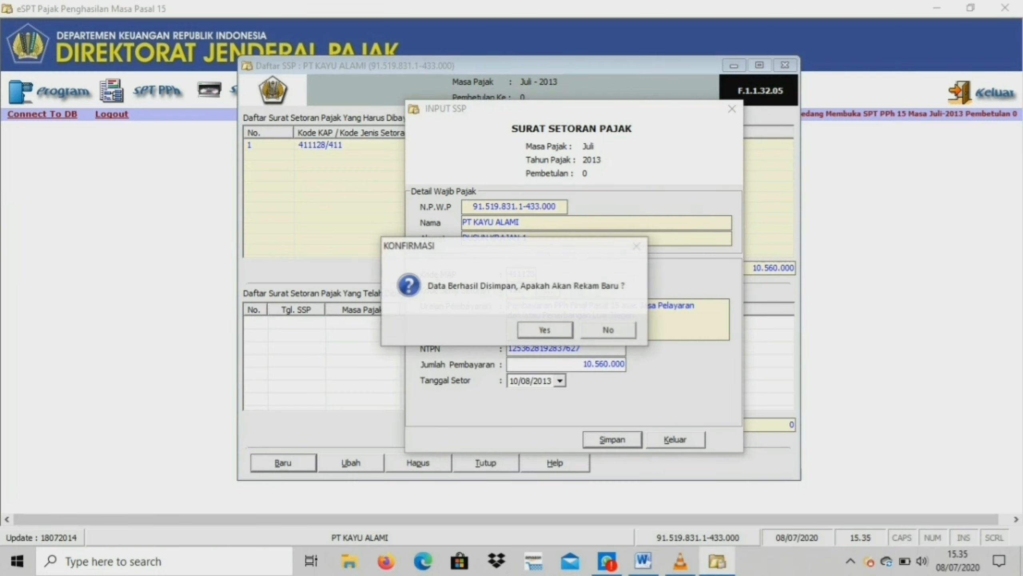
left_click(544, 330)
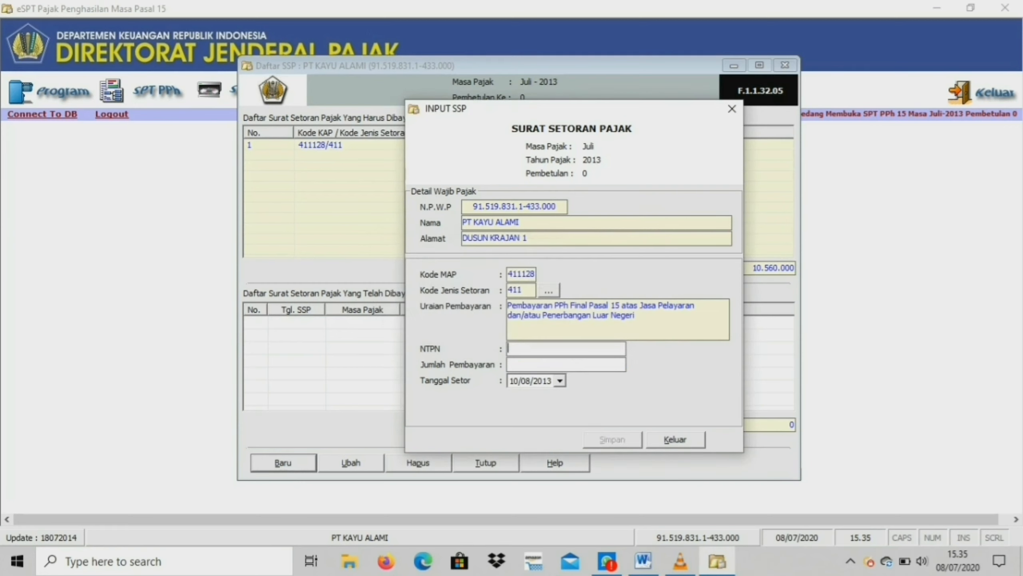
left_click(675, 439)
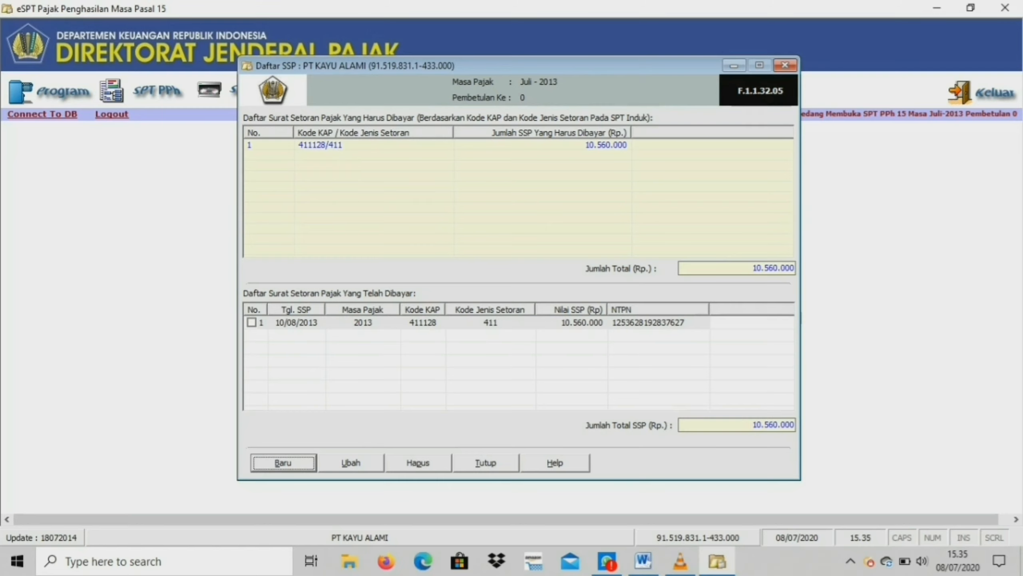
left_click(486, 463)
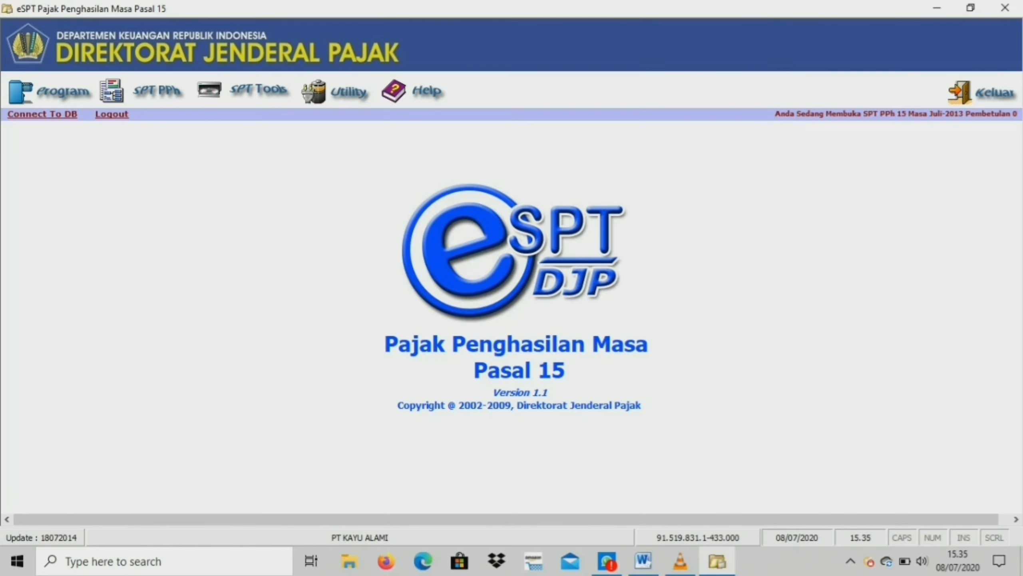
Open the Pasal 15 SPT return, set the SPT date on the attachments section to 20/08/2013, and save it.
left_click(157, 91)
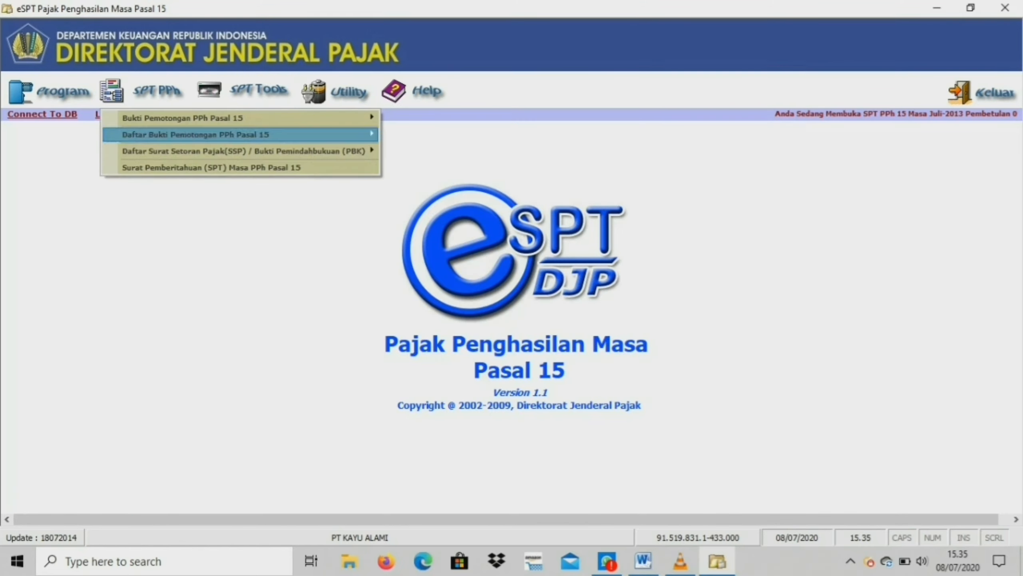
key("Return")
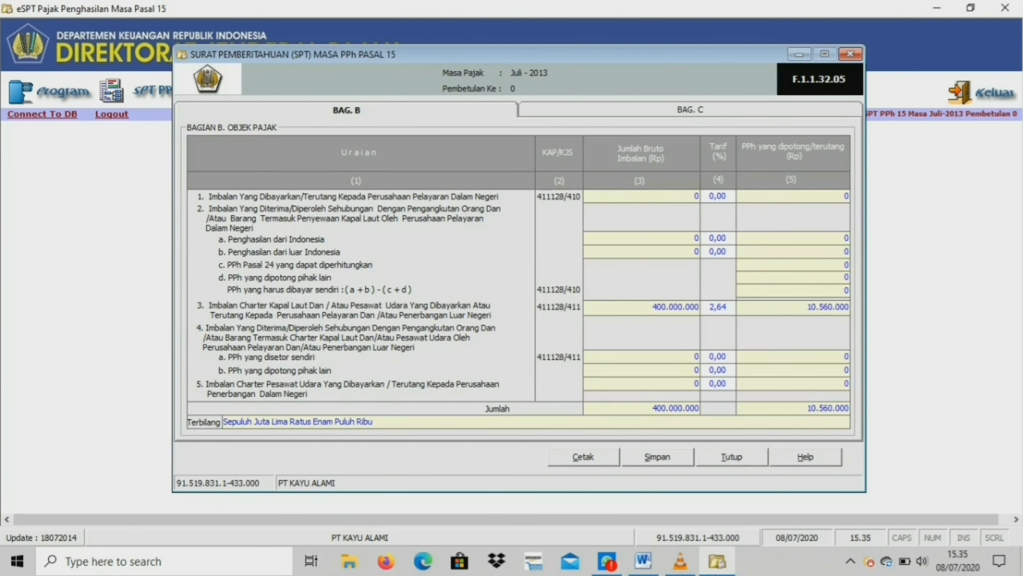
left_click(690, 109)
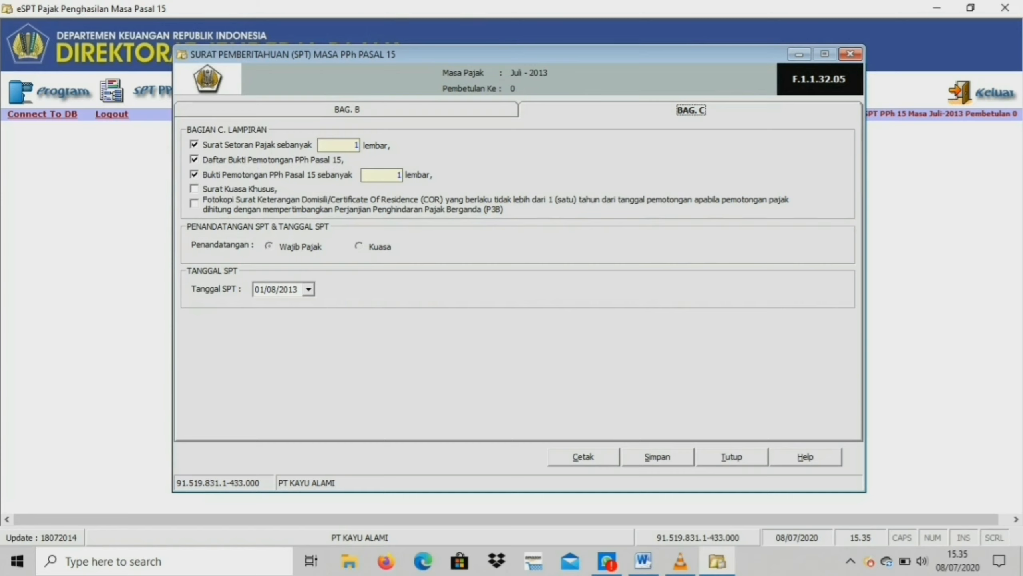
left_click(309, 289)
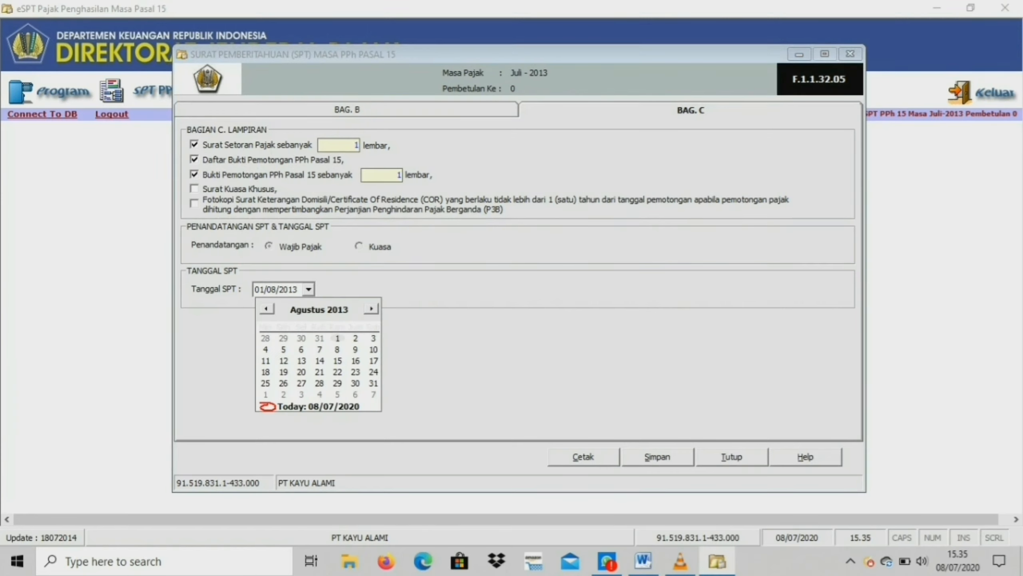
left_click(302, 371)
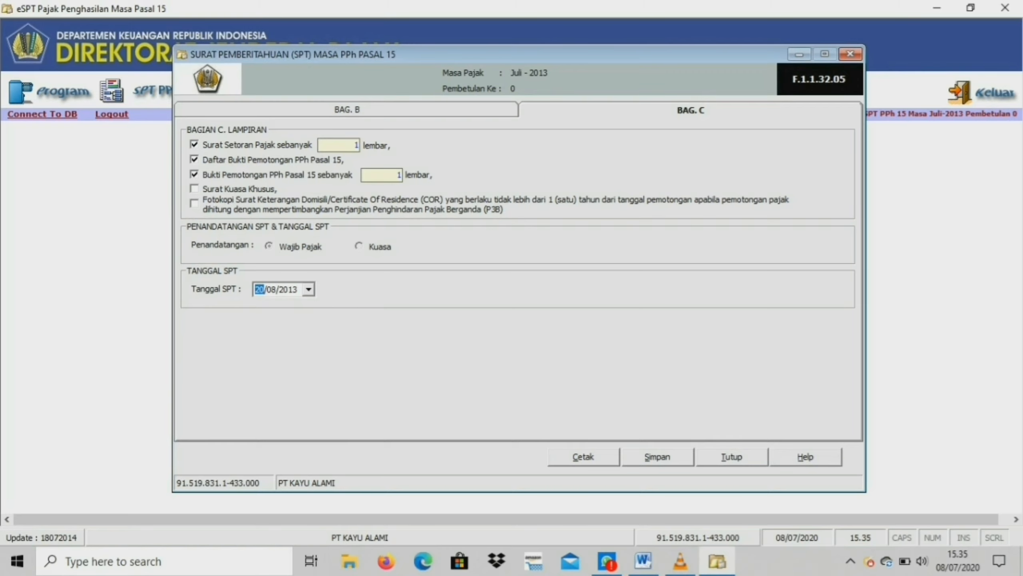
key("alt+s")
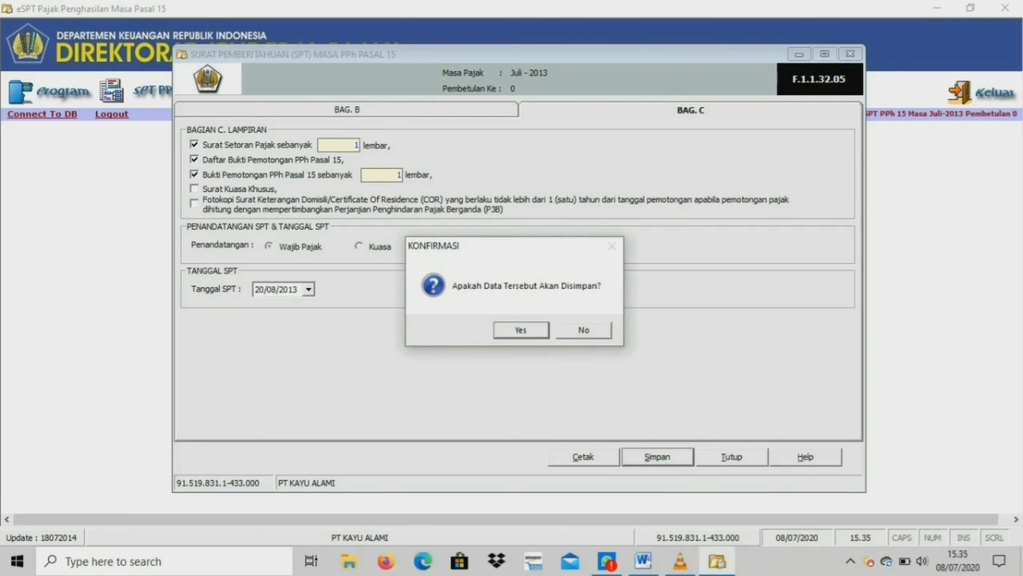
key("Return")
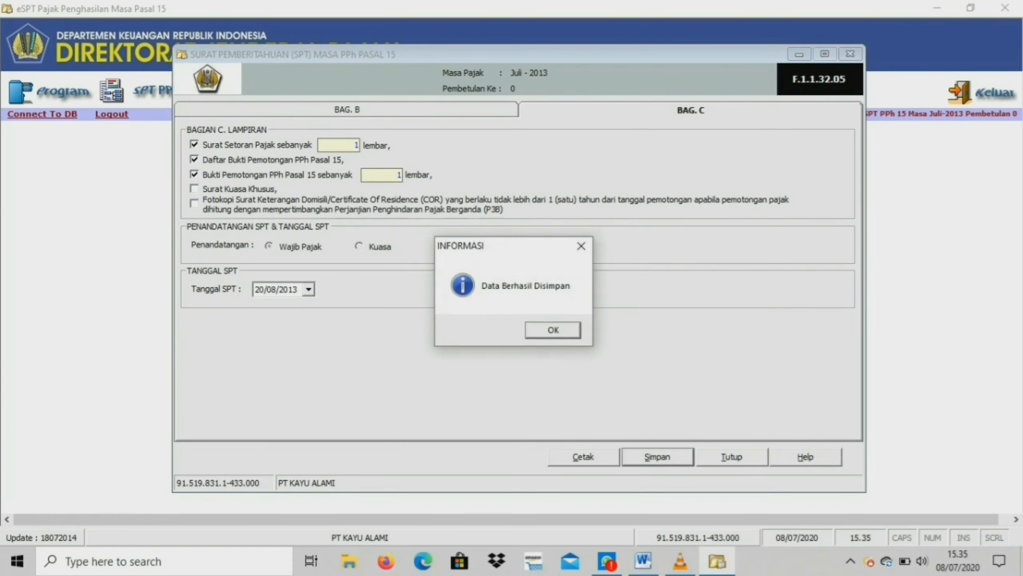
key("Return")
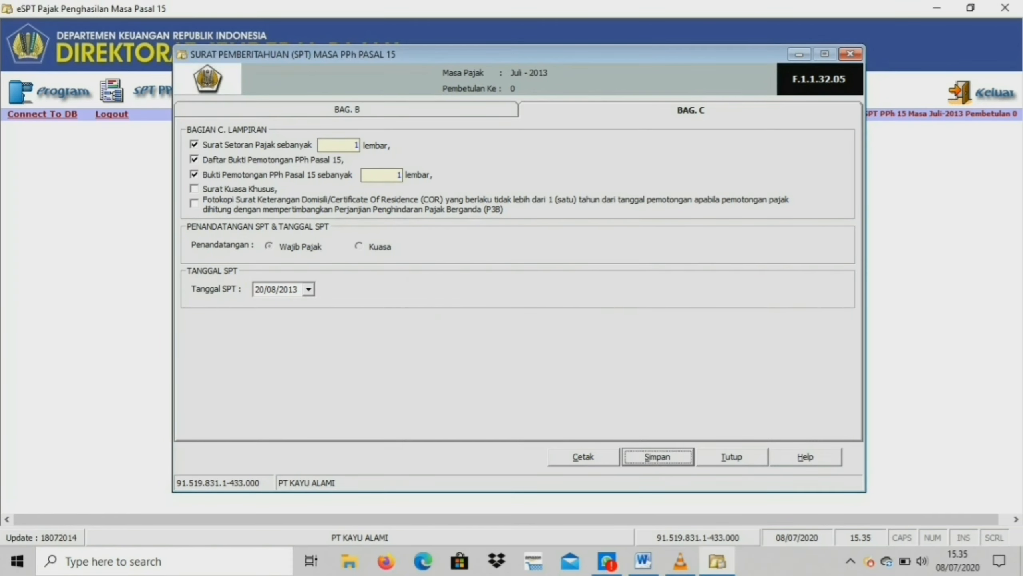
Open the print preview of the SPT return, examine its sections, then close the preview and the return.
left_click(347, 110)
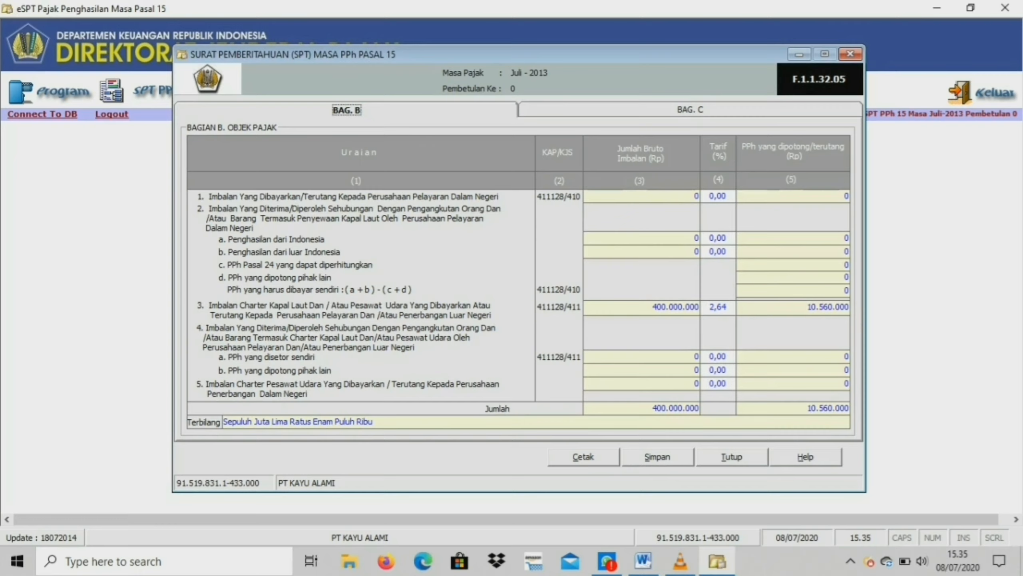
key("Tab")
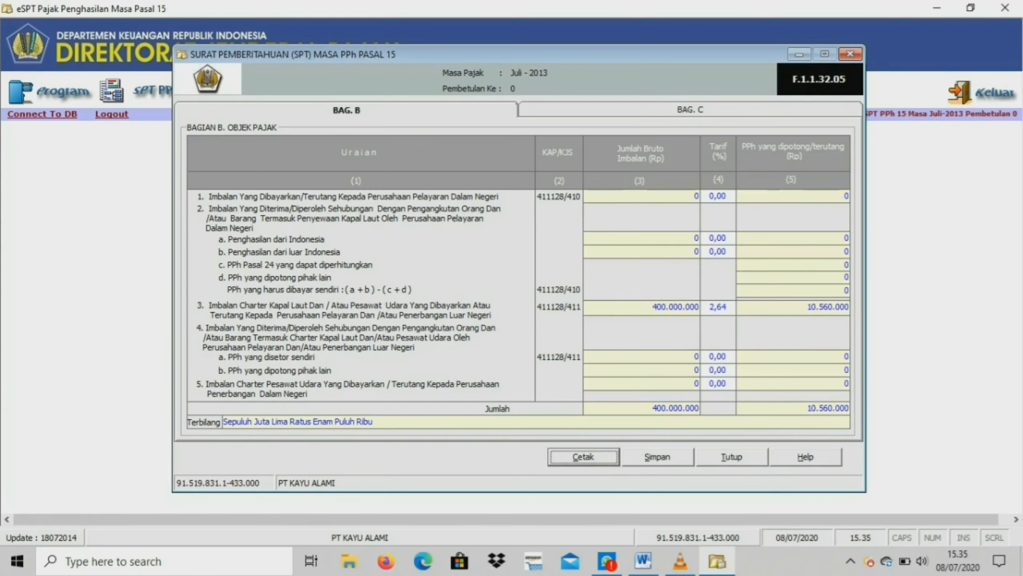
key("Return")
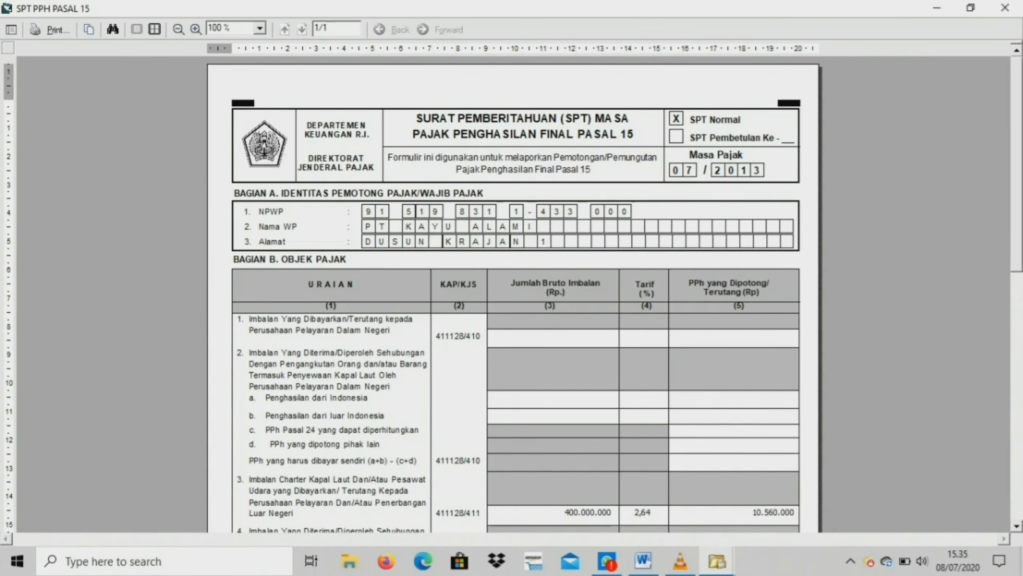
scroll(511, 294, "down", 10)
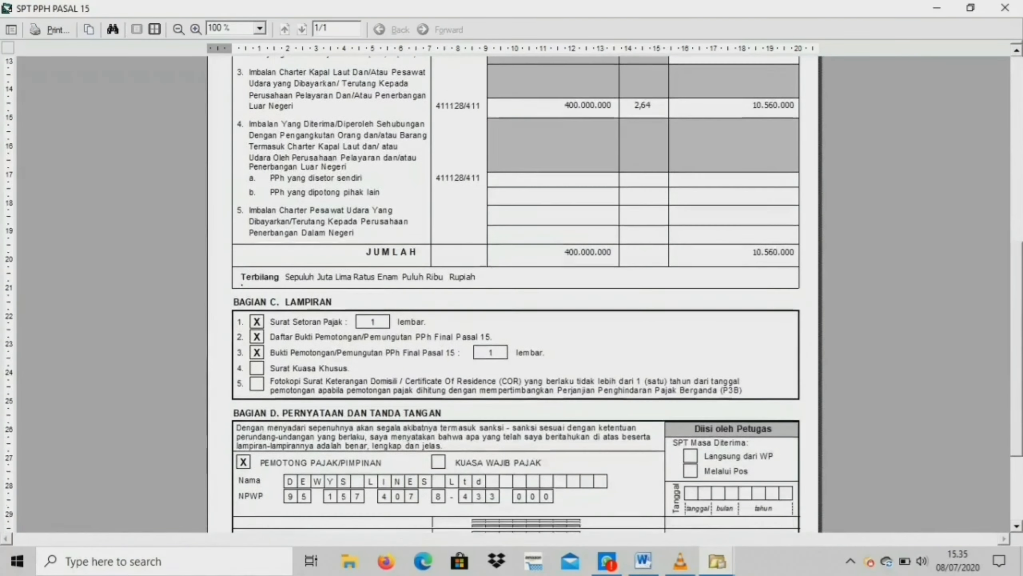
scroll(512, 294, "down", 3)
scroll(511, 295, "up", 2)
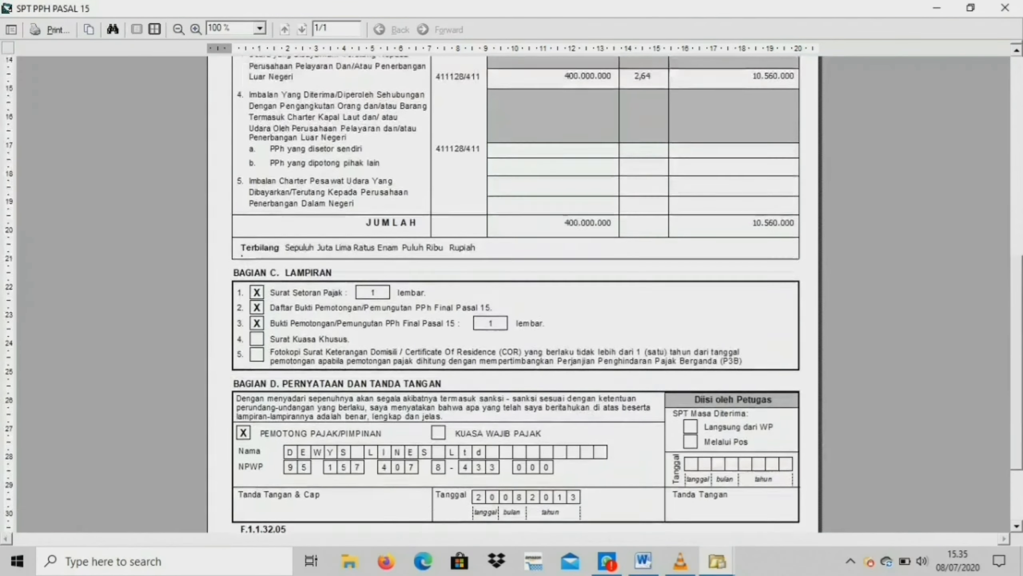
scroll(511, 295, "up", 11)
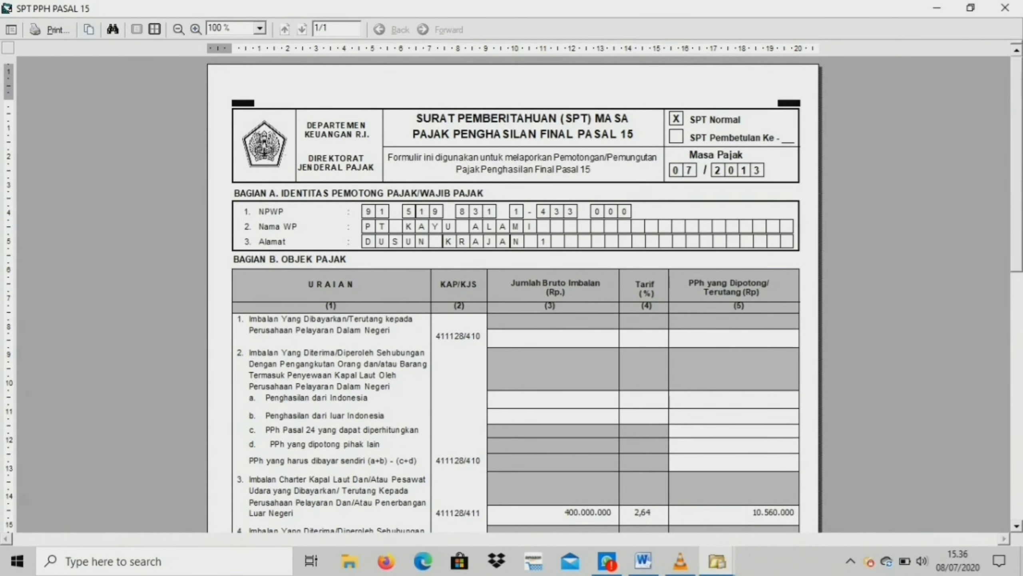
left_click(937, 8)
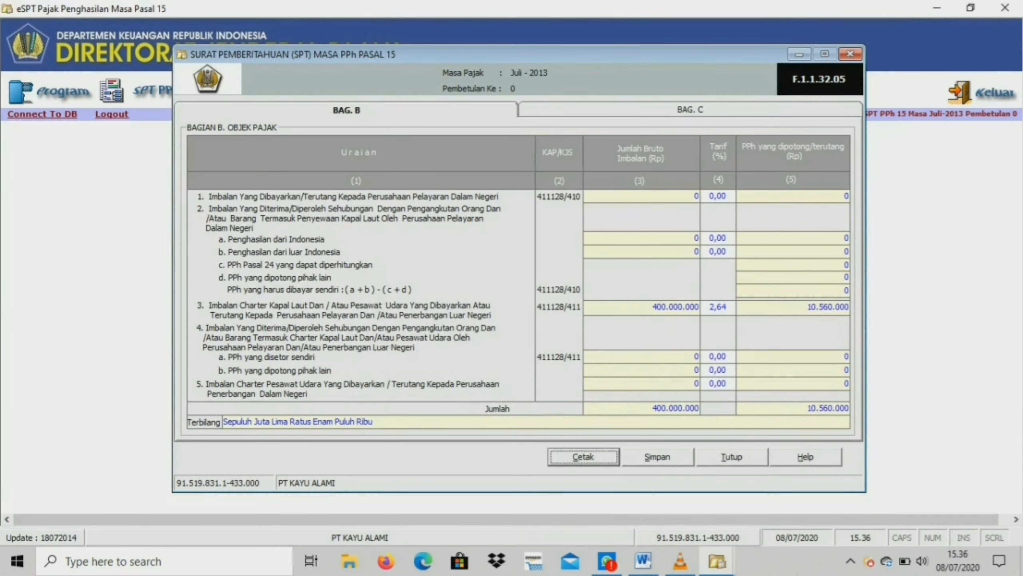
left_click(731, 457)
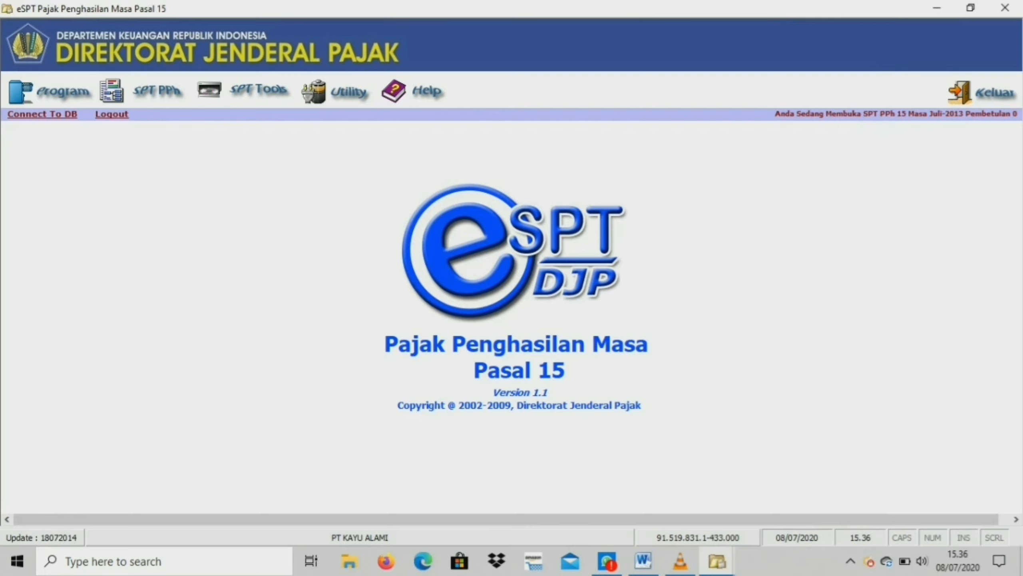
Create the report data CSV file for the July 2013 SPT in the Desktop folder and close the dialog.
left_click(258, 89)
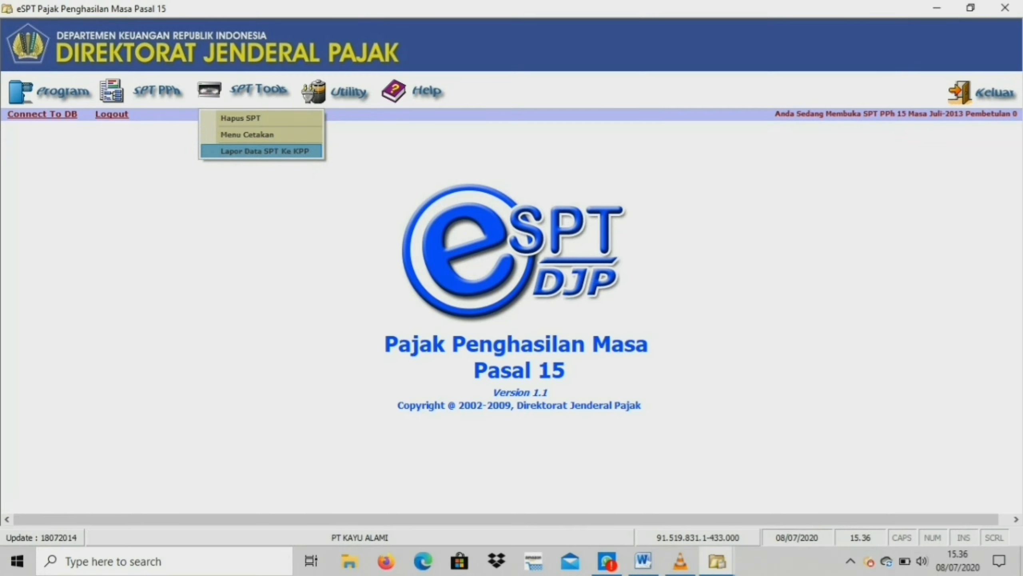
left_click(264, 151)
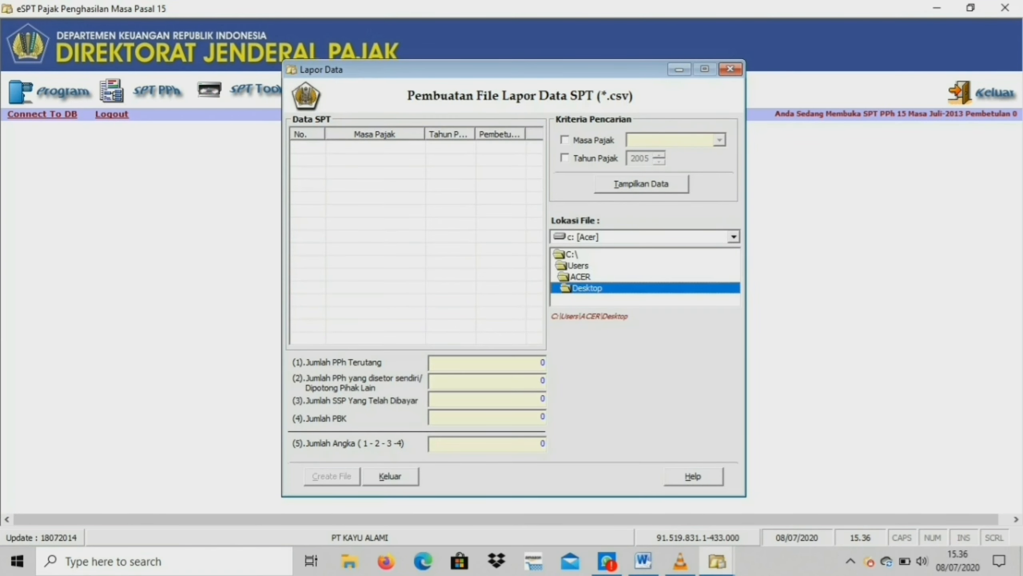
left_click(641, 183)
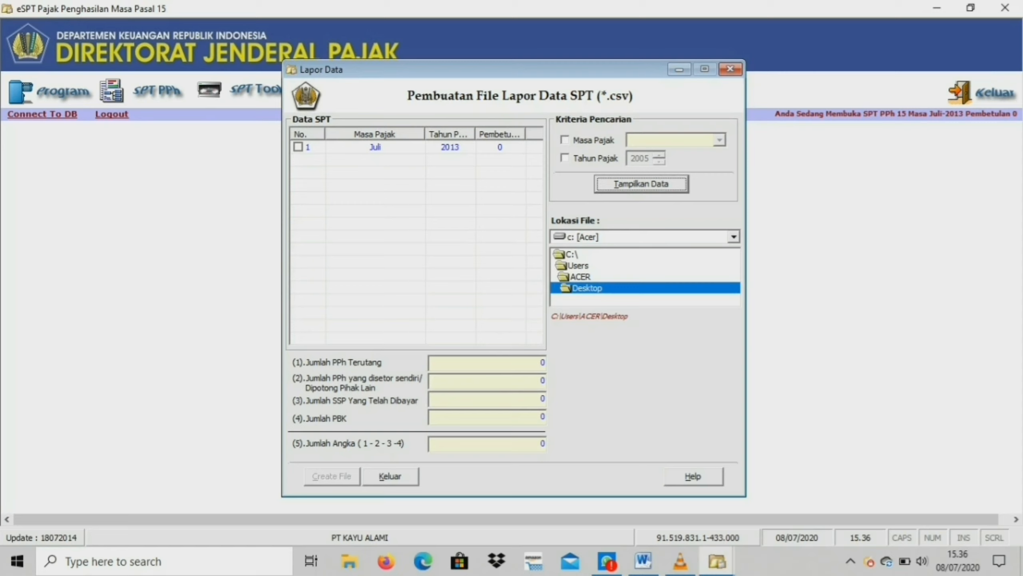
left_click(298, 147)
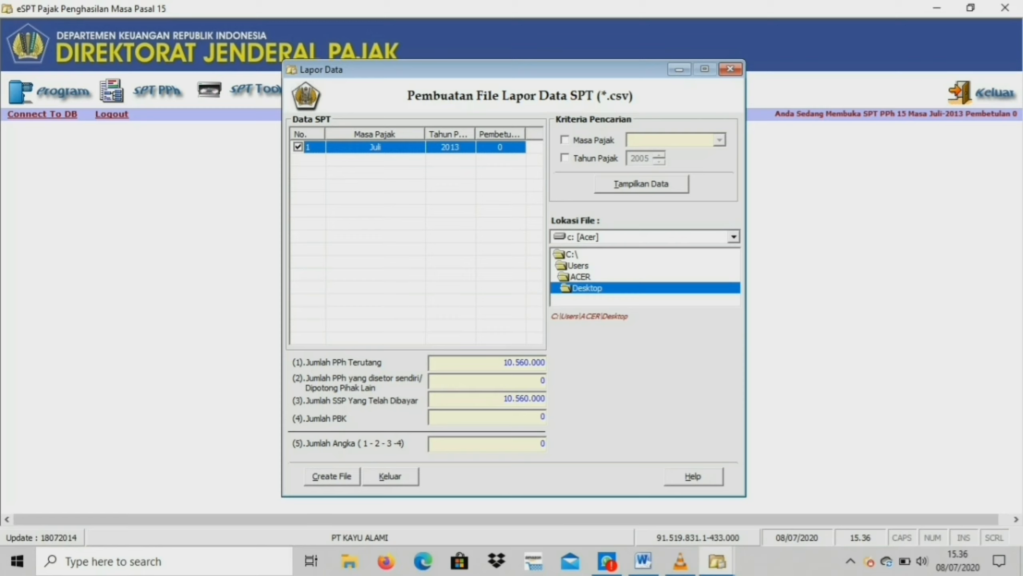
left_click(332, 476)
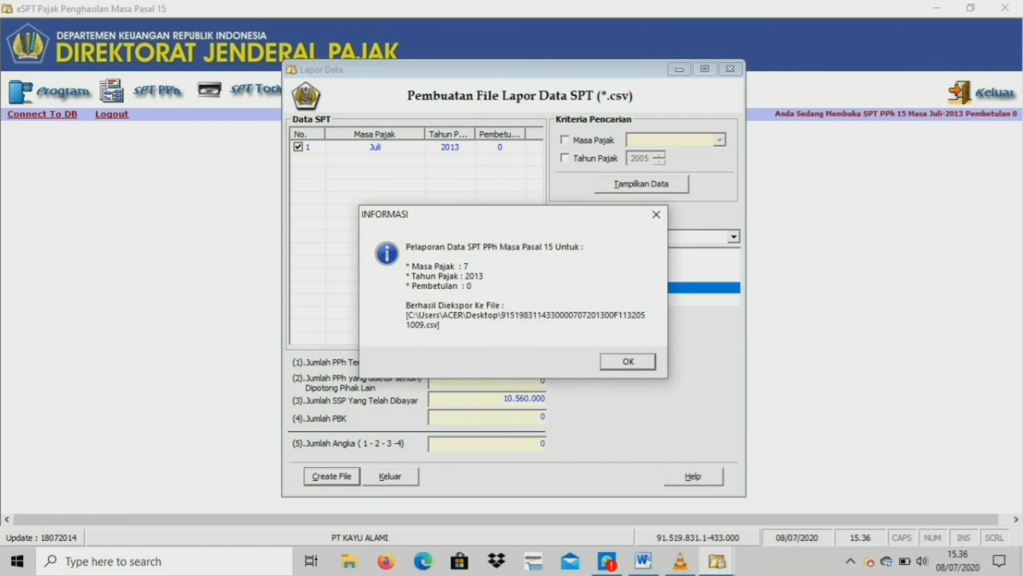
left_click(628, 361)
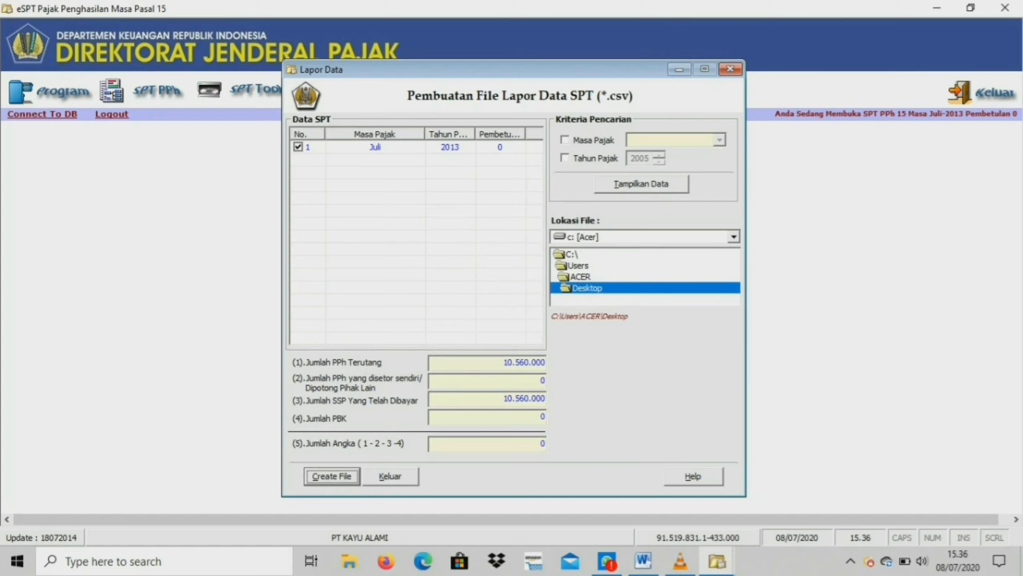
left_click(390, 476)
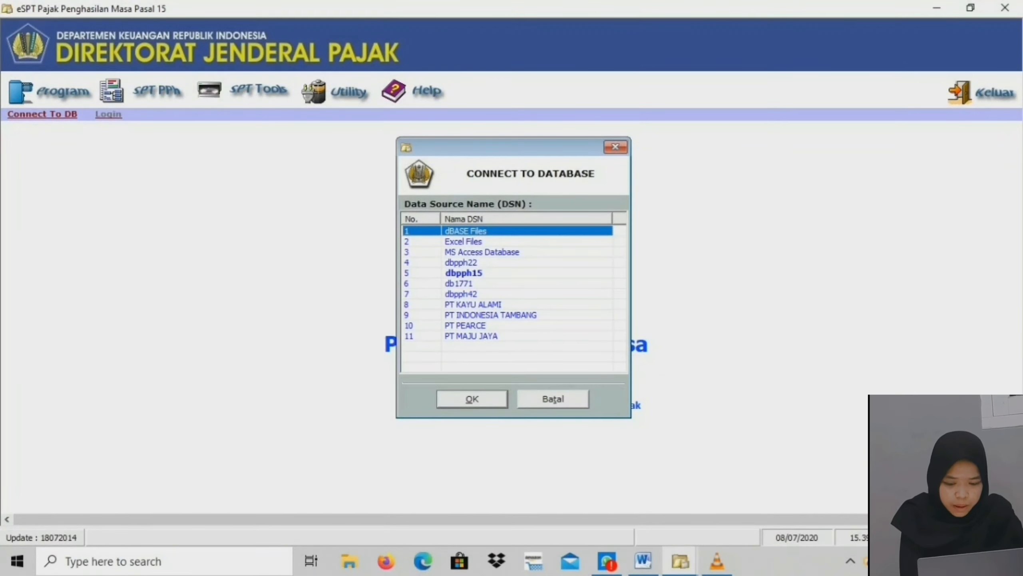
Connect to the PT INDONESIA TAMBANG data source and enter the company's NPWP to open it.
left_click(491, 315)
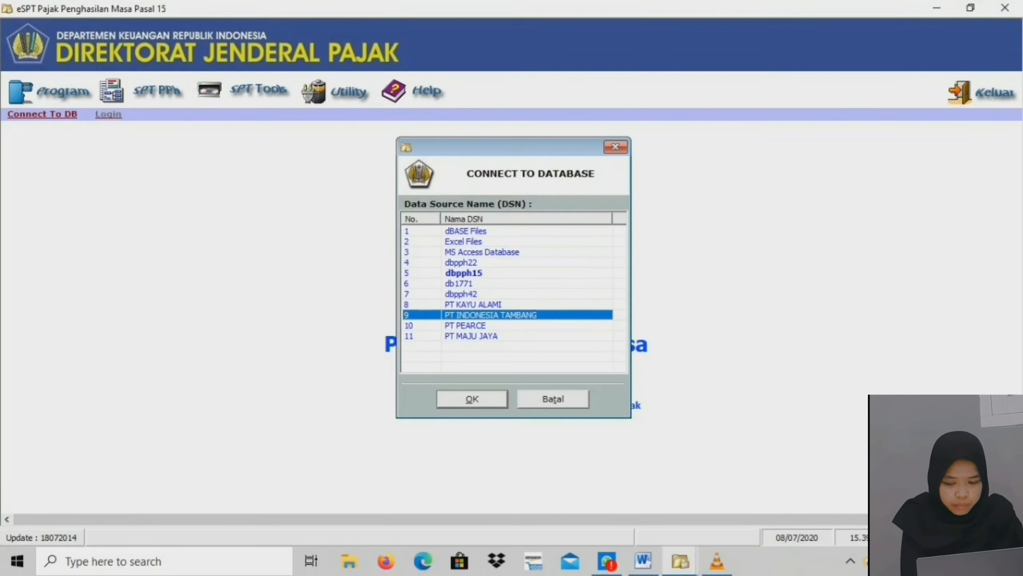
left_click(472, 398)
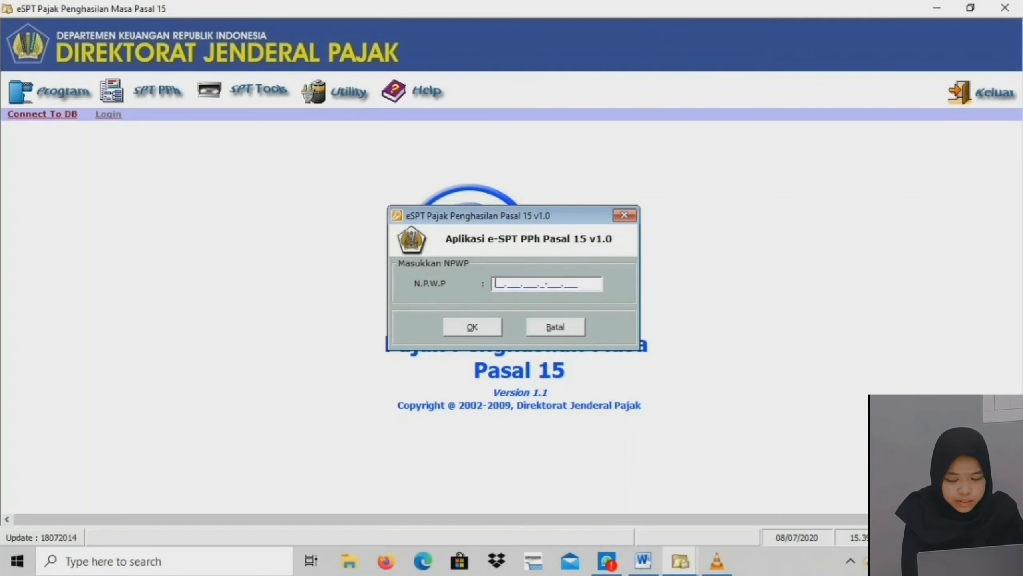
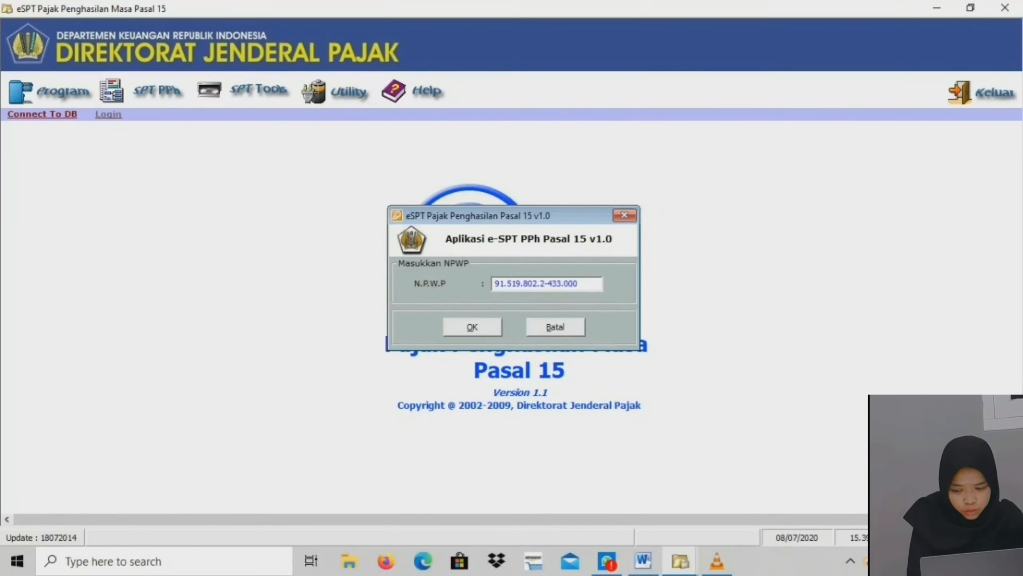
key("Return")
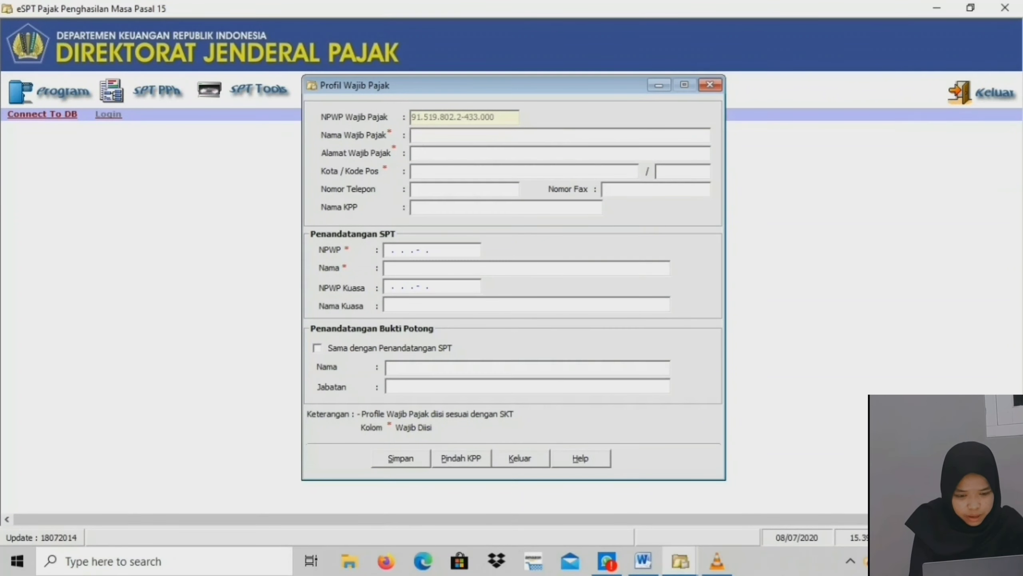
Fill in the taxpayer profile with name PT INDONESIA TAMBANG, address KARAWANG and city KARAWANG.
key("Caps_Lock")
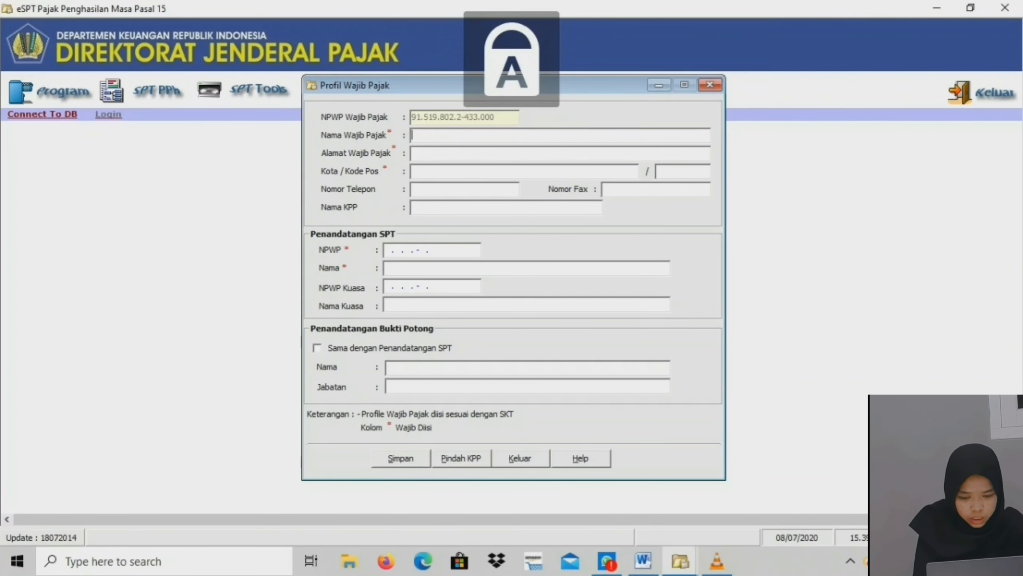
type("PT IN")
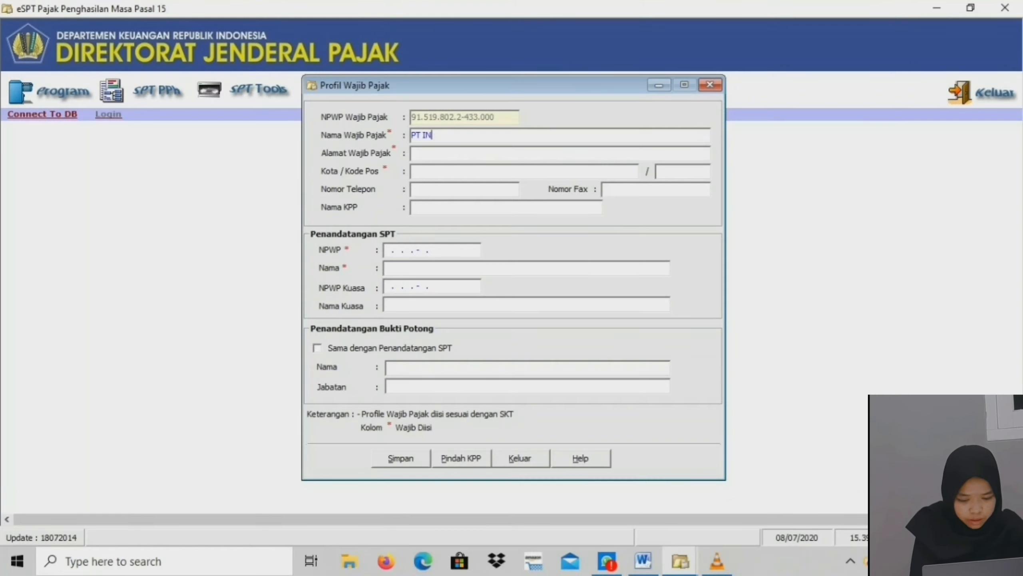
type("DONESIA TAMBANG")
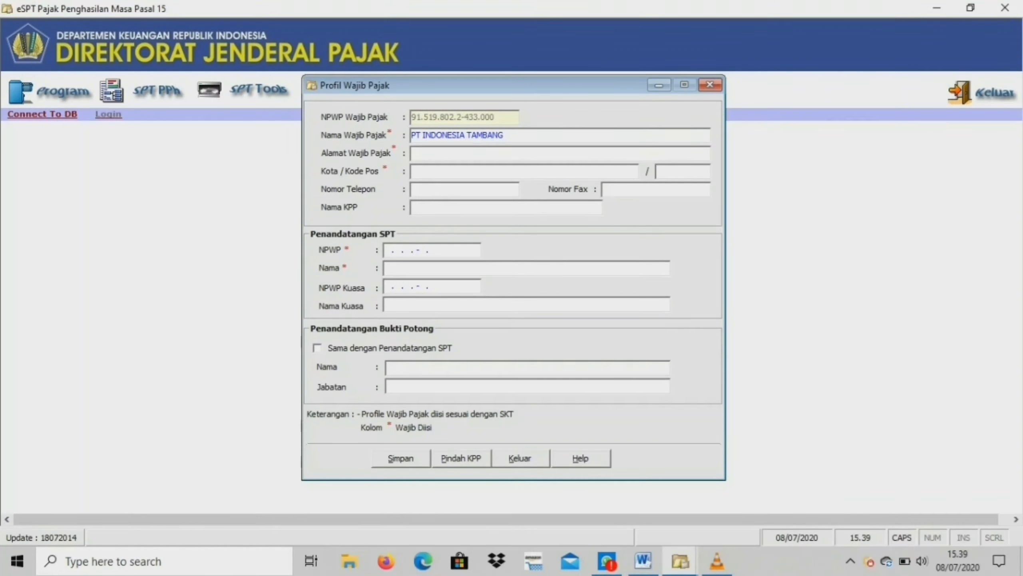
left_click(412, 153)
type("KARAWANG")
left_click(412, 172)
type("KARAWANG")
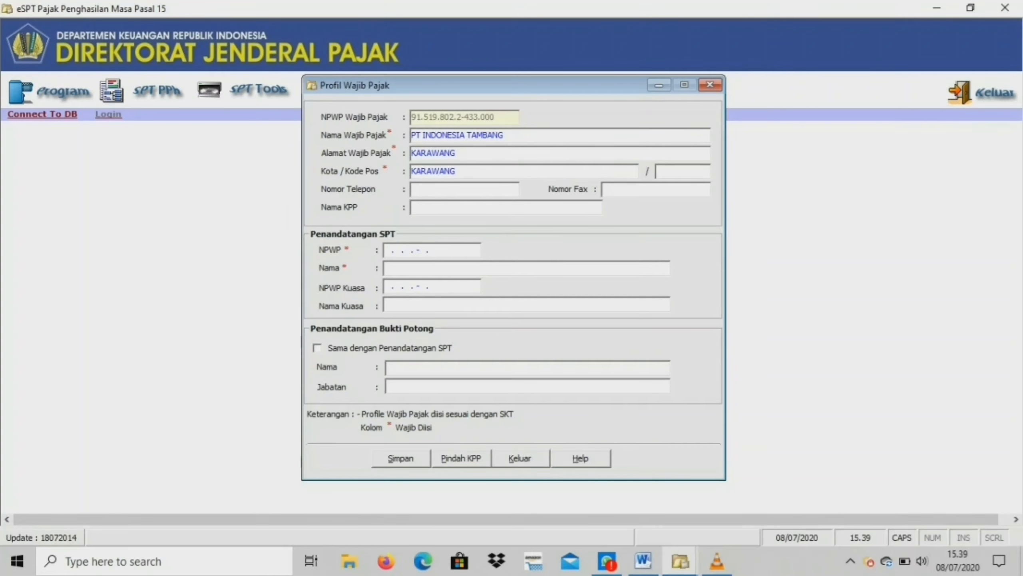
Enter postal code 41388, the company's phone number, and KPP name KARAWANG PRATAMA in the profile.
left_click(659, 171)
type("41388")
left_click(412, 189)
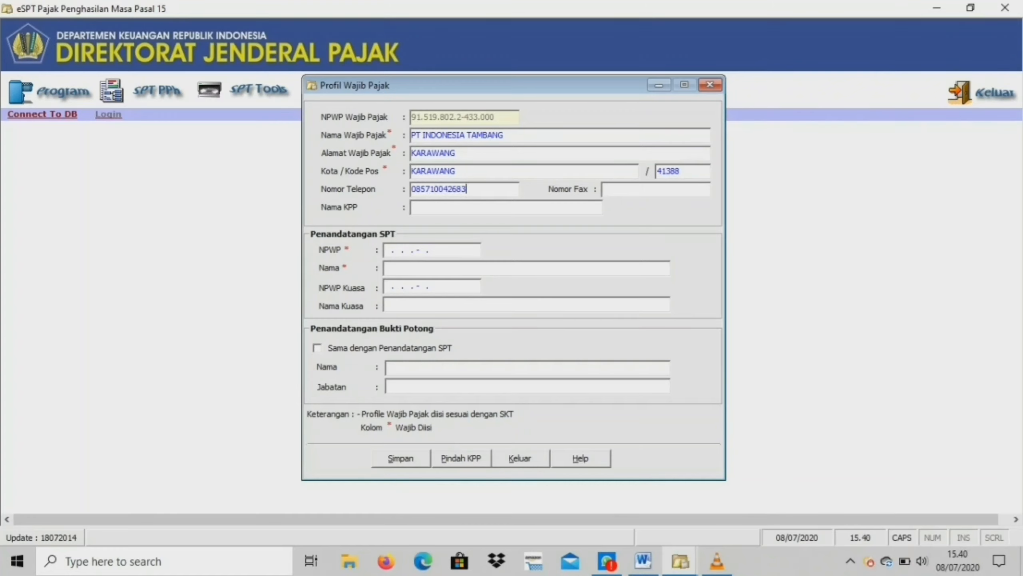
left_click(412, 207)
type("KARAWANG PRATAMA")
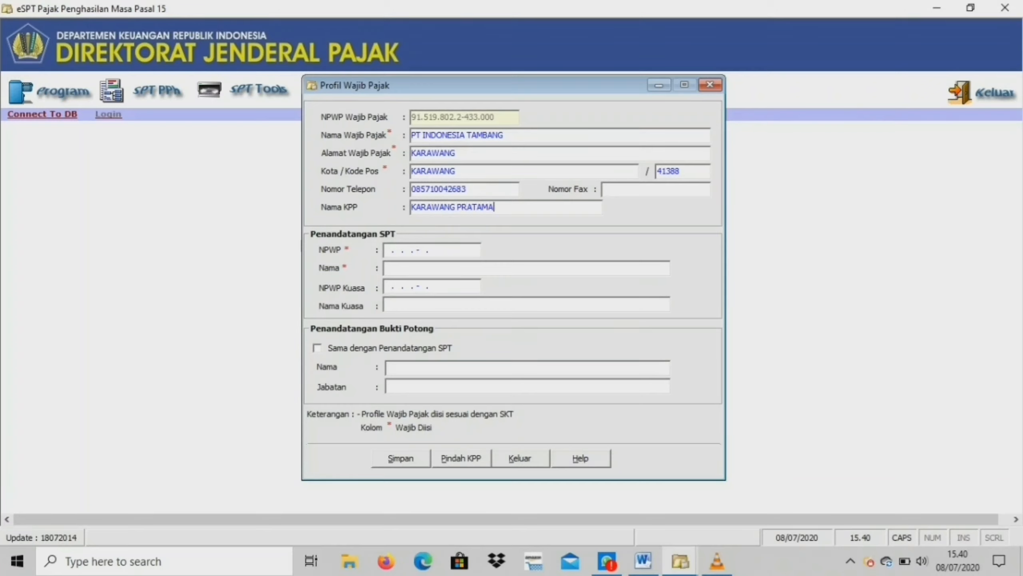
Enter the SPT signer's NPWP and the signer name PT GLOBAL TSUSO INDONESIA.
left_click(392, 249)
type("91")
key("BackSpace")
key("BackSpace")
key("Tab")
type("PT")
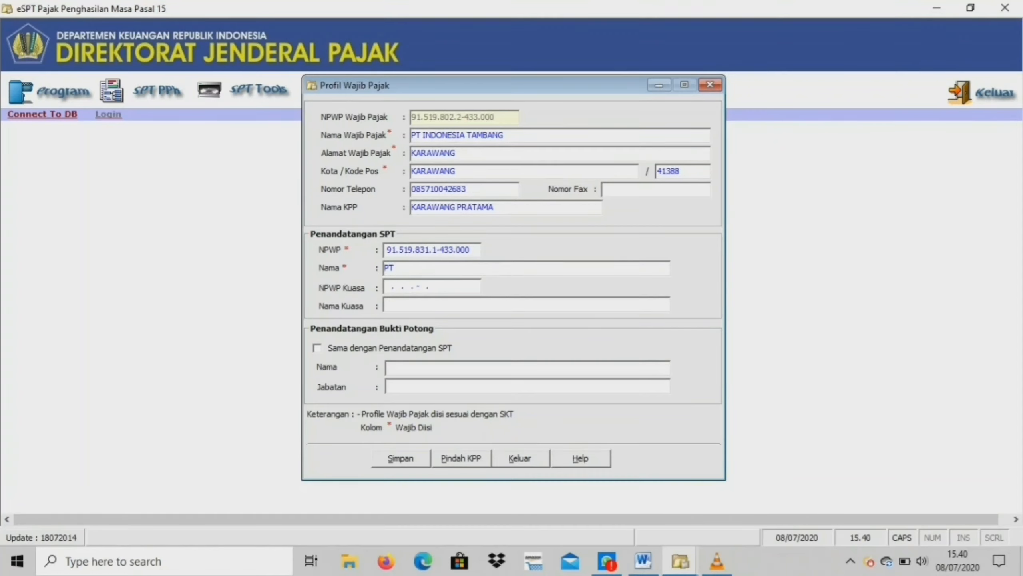
type(" GLOBAL TSUSO INDONESIA")
Make the withholding slip signer the same as the SPT signer with position MANAJER, and save the profile.
key("Tab")
key("Tab")
key("Tab")
key("space")
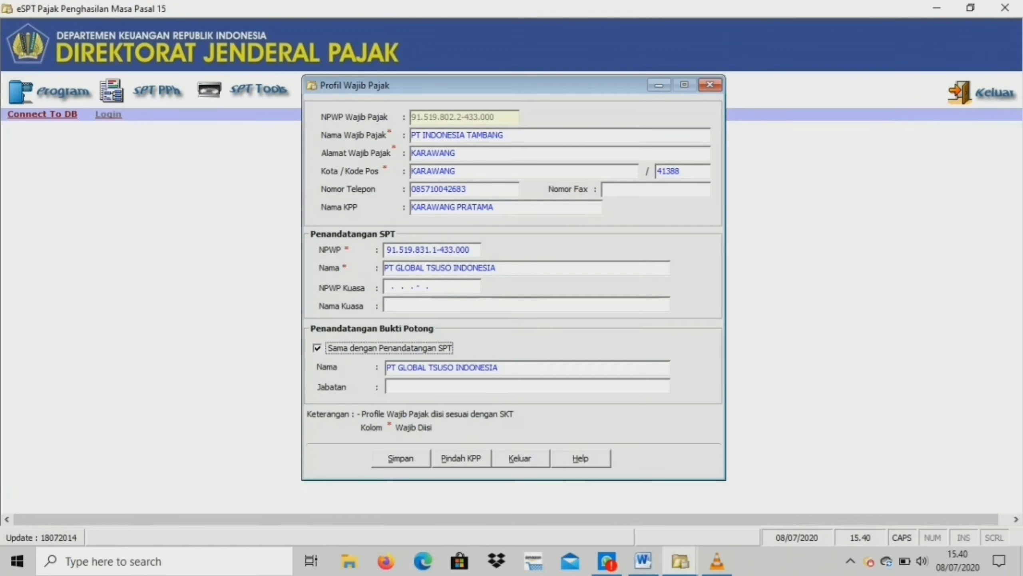
key("Tab")
type("MANAJER")
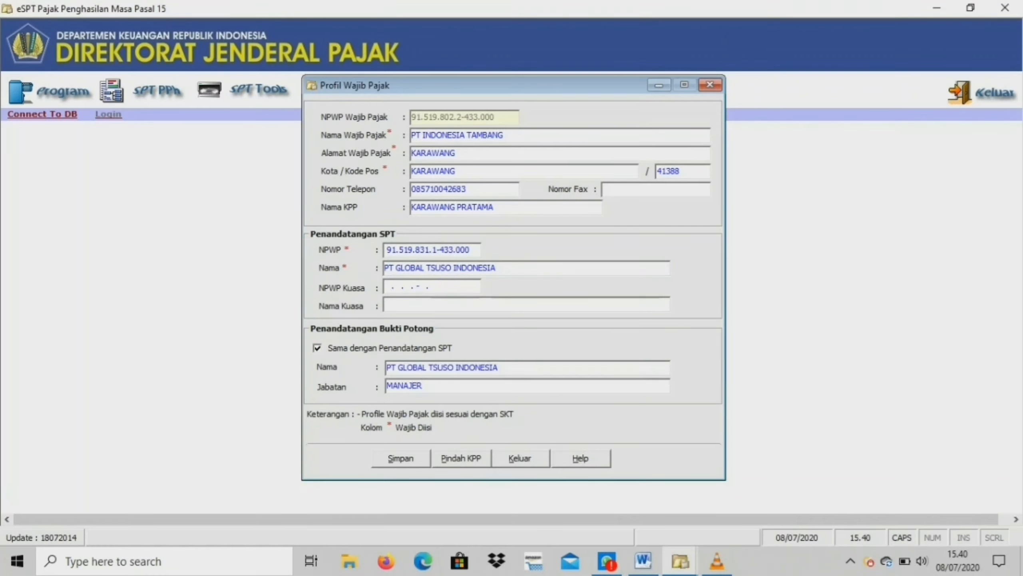
key("Tab")
key("Return")
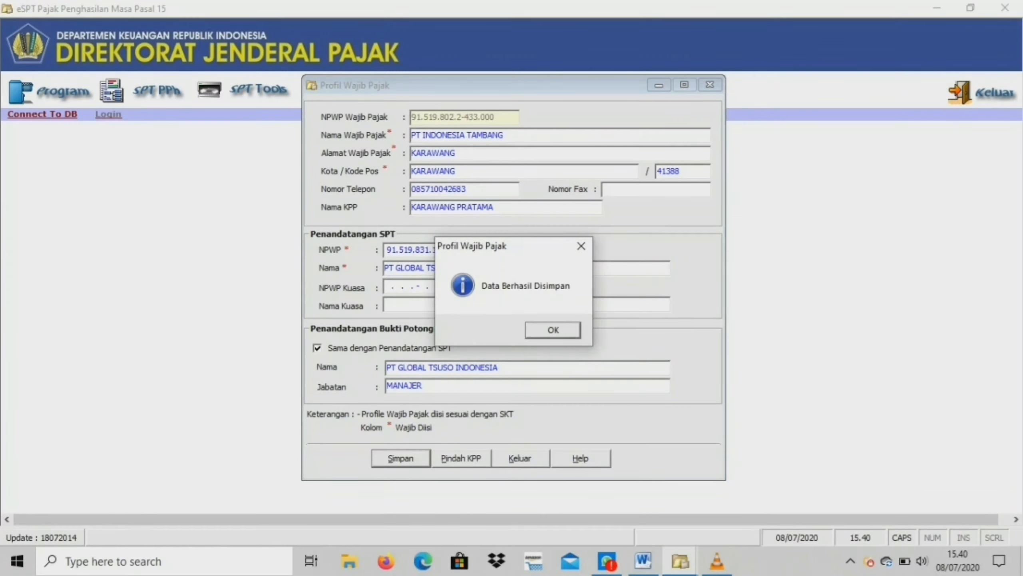
key("Return")
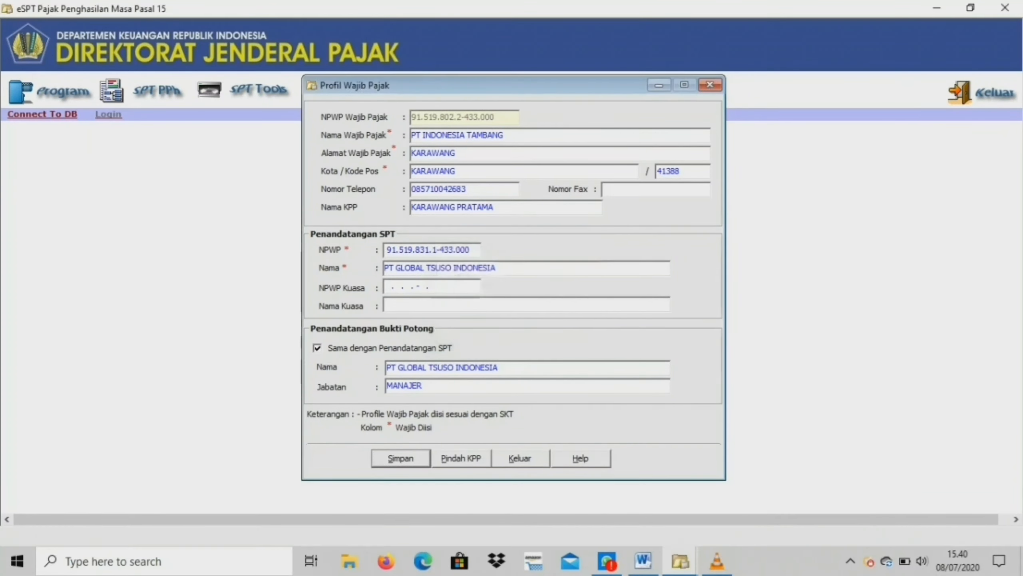
Log in with user name administrator and the account password.
key("Caps_Lock")
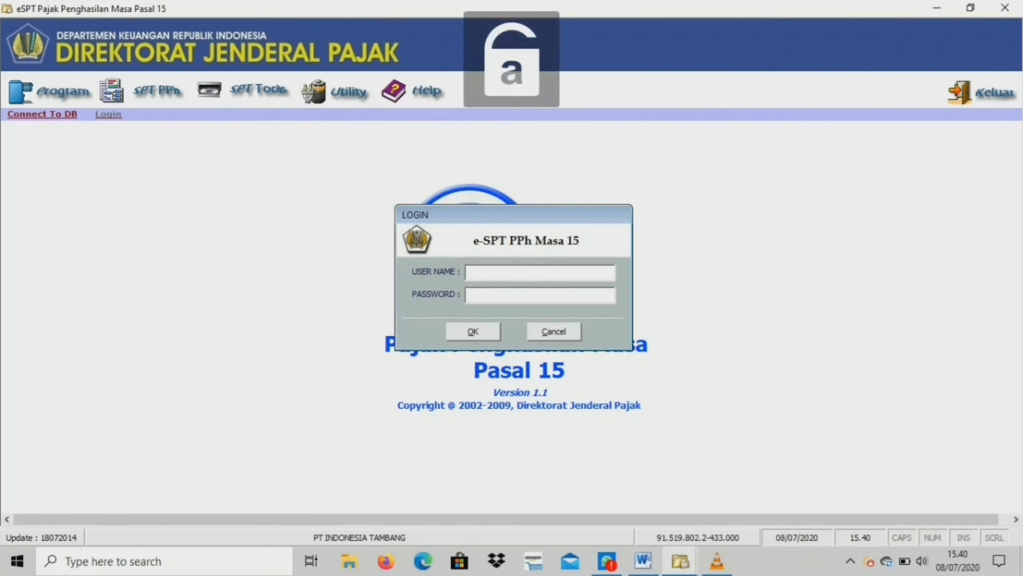
type("administrato")
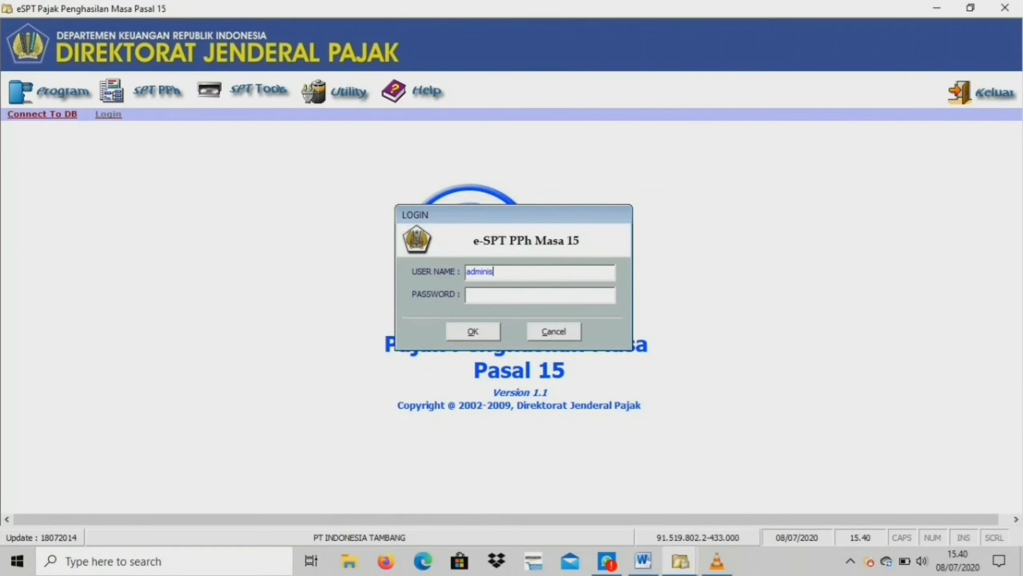
type("r")
key("Tab")
type("123")
key("Return")
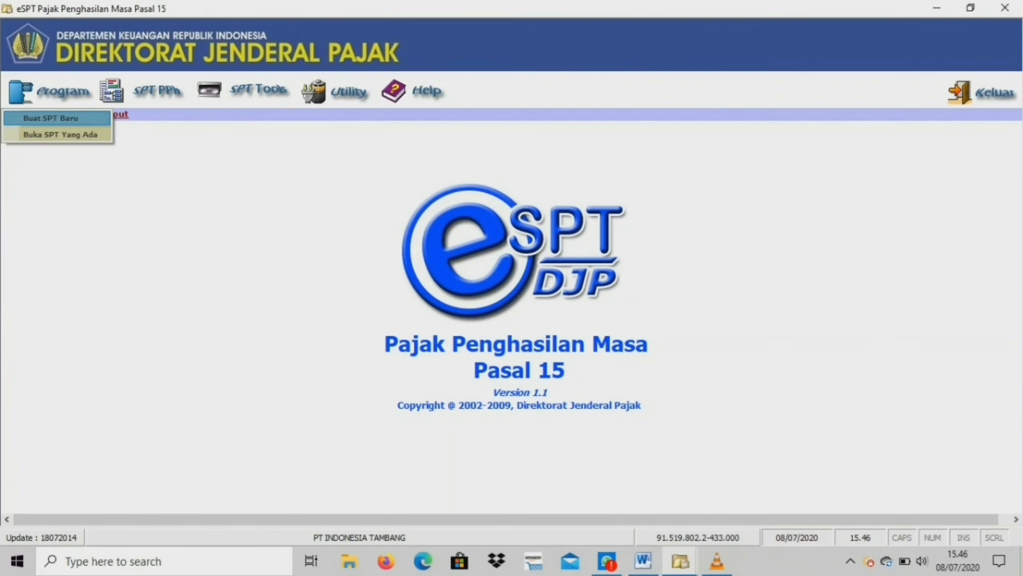
Create a new SPT for tax period Maret 2020 and confirm the message.
key("Return")
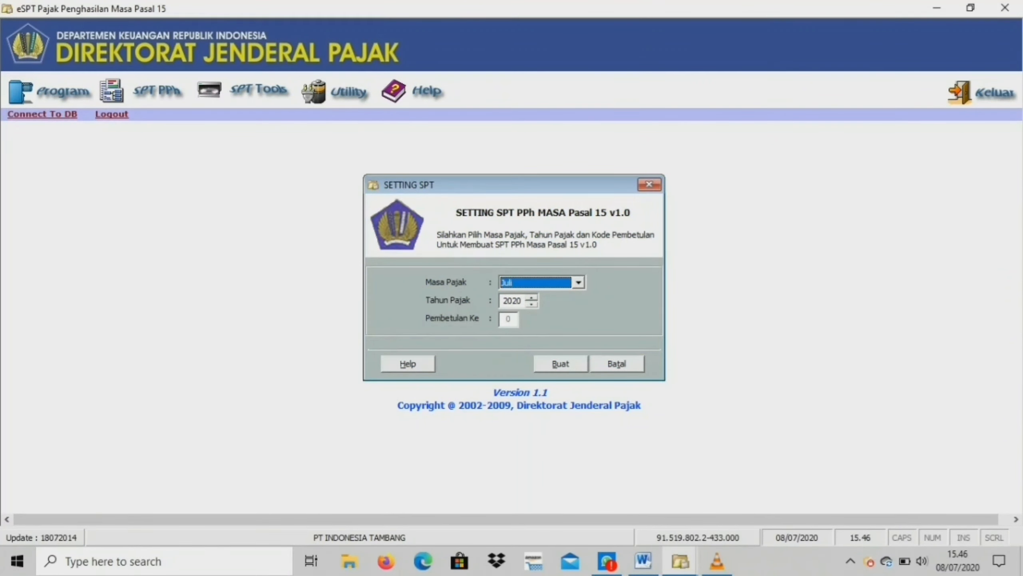
key("alt+Down")
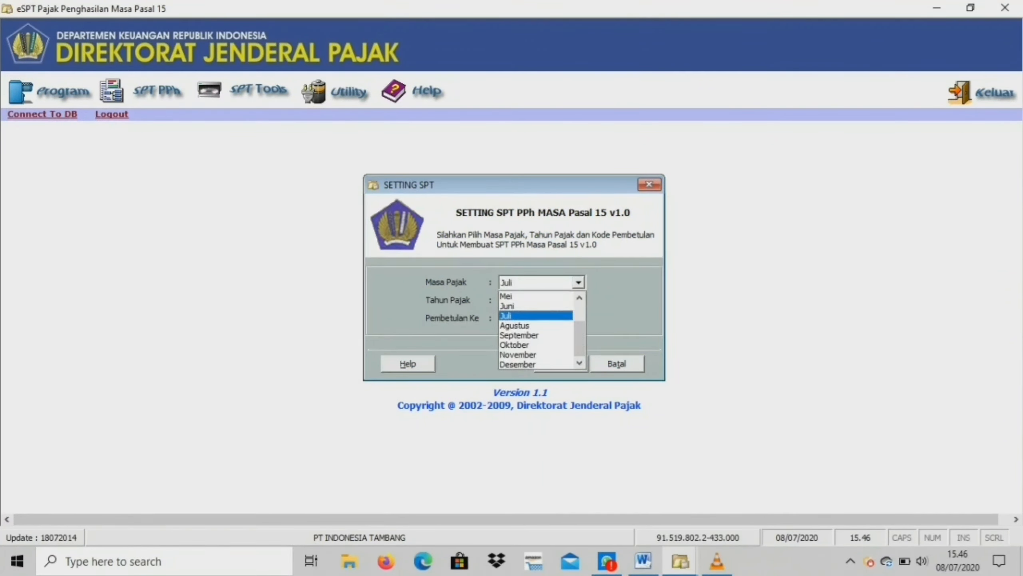
key("Up")
key("Up")
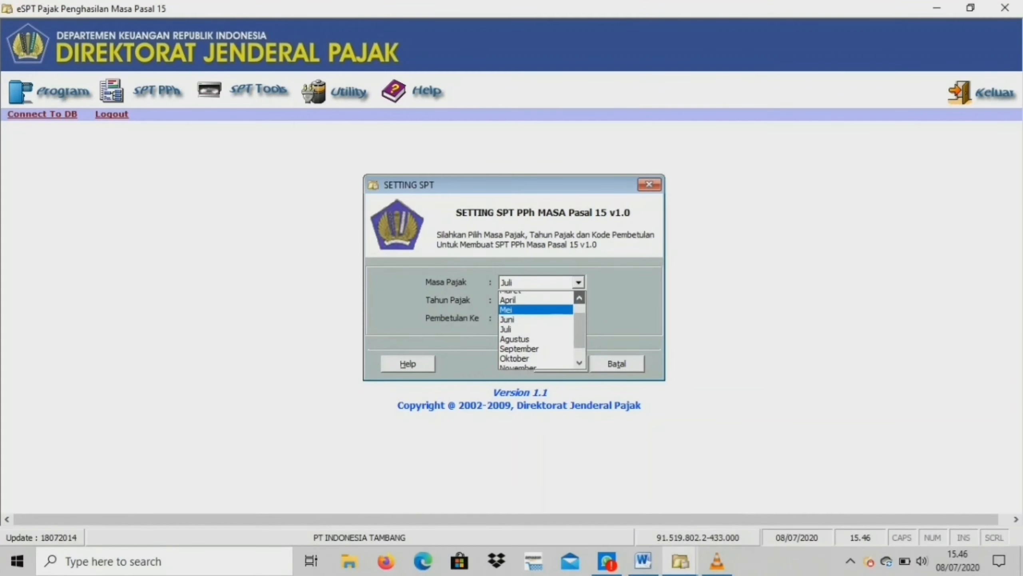
key("Up")
key("Up")
key("Return")
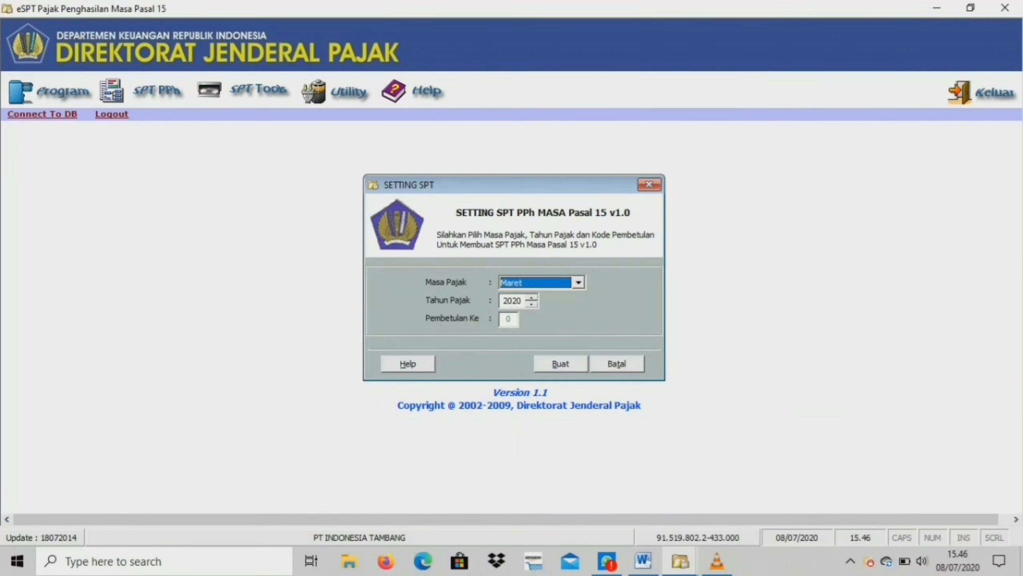
left_click(560, 363)
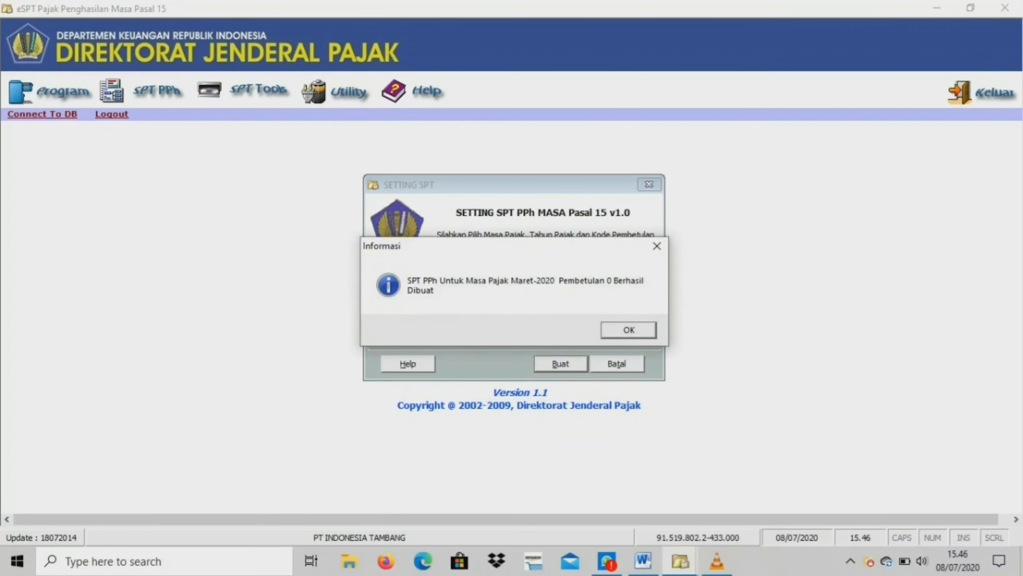
key("Return")
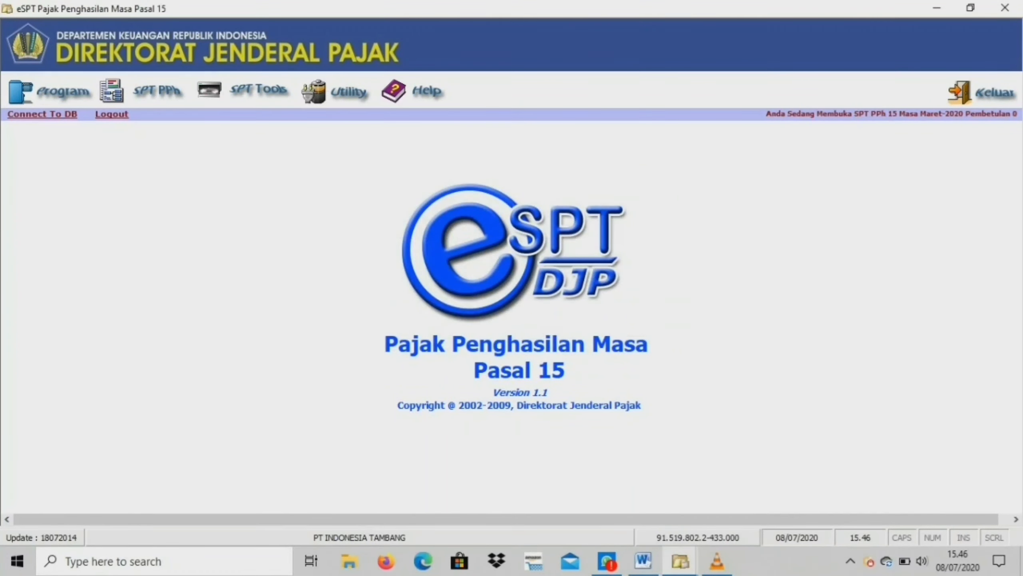
Set the Pasal 15 tariff for payments to domestic airline companies to 2% and save it.
left_click(142, 91)
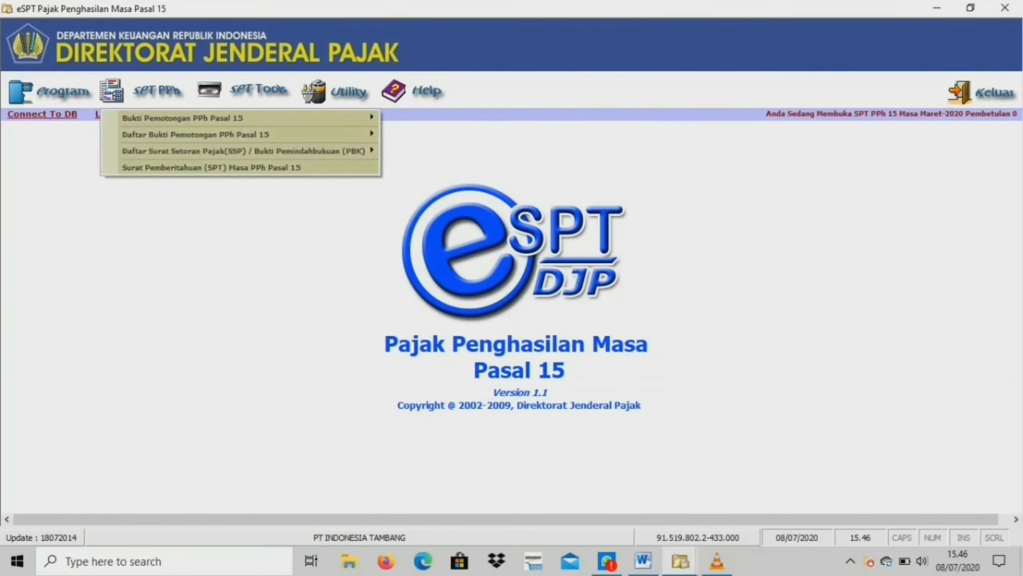
left_click(183, 118)
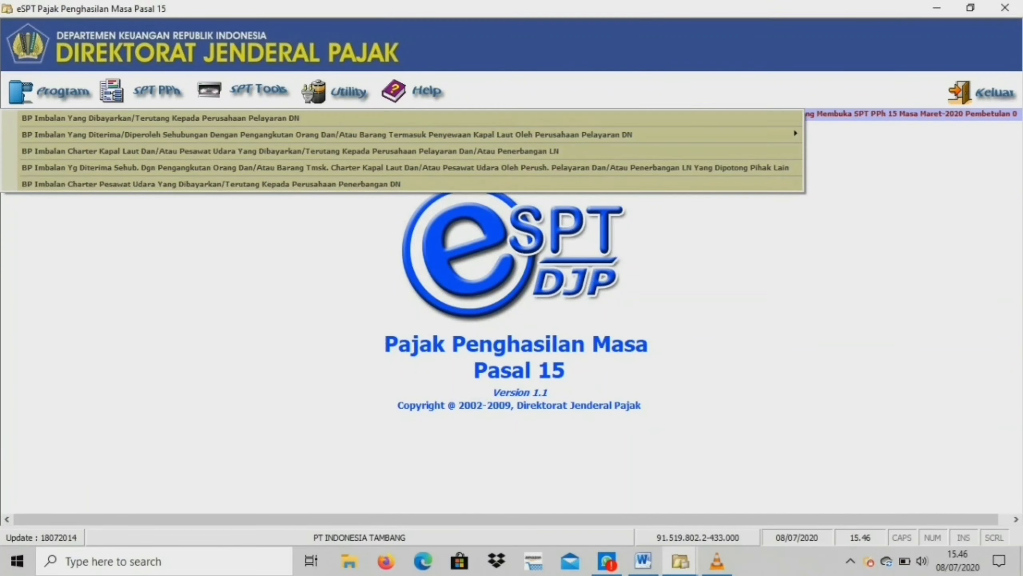
left_click(336, 92)
mouse_move(363, 151)
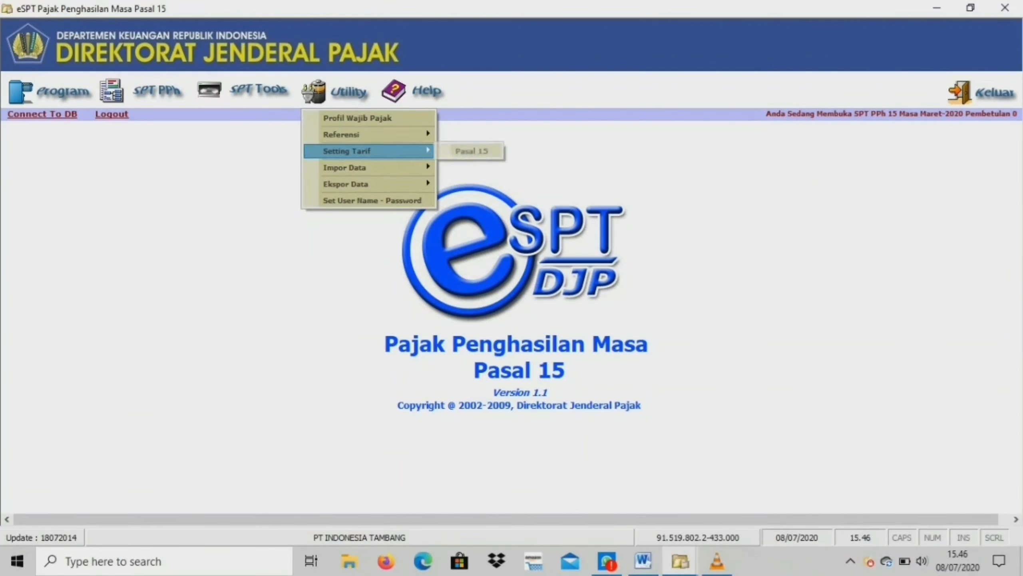
left_click(471, 151)
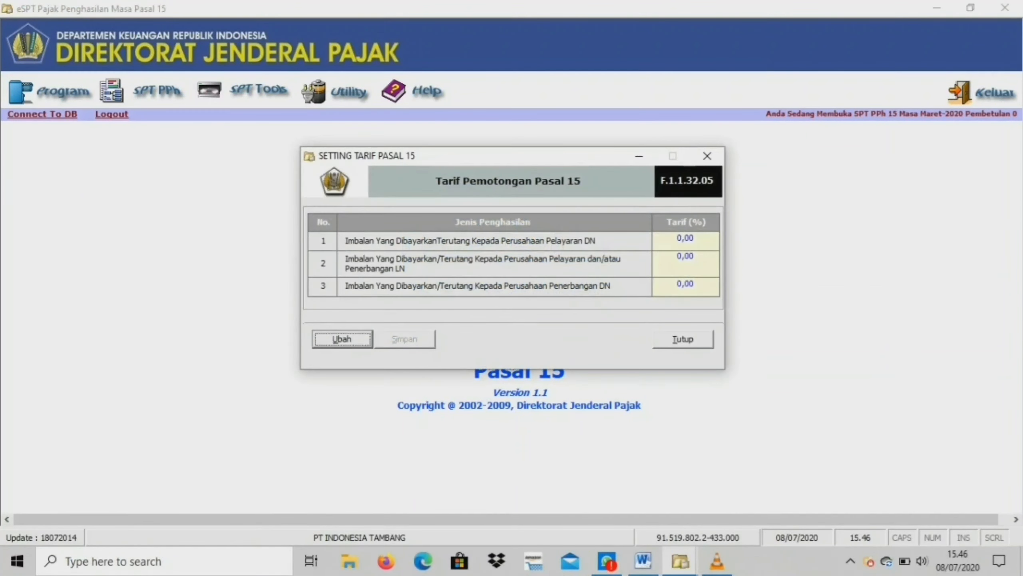
left_click(337, 343)
left_click(686, 284)
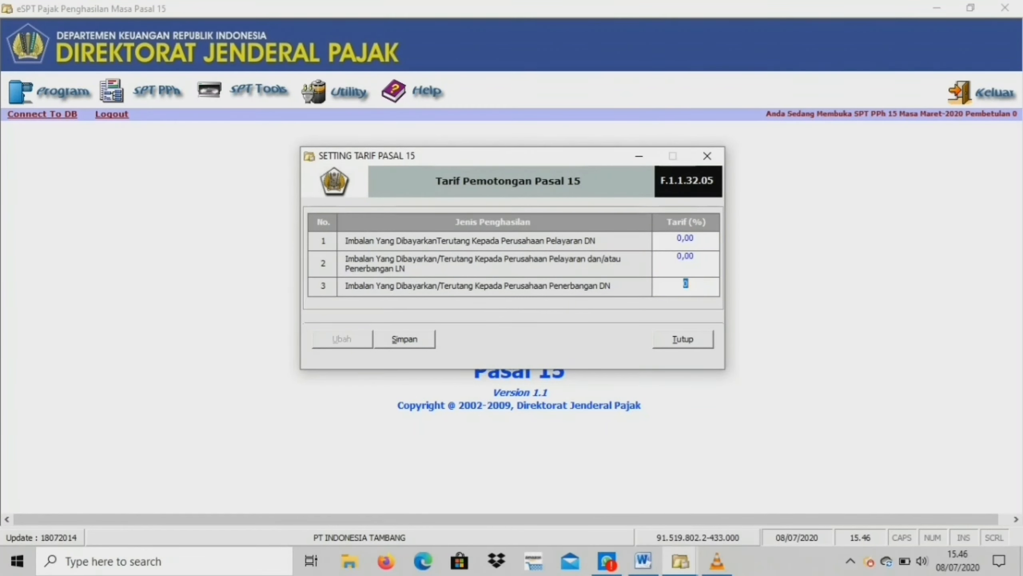
type("2")
left_click(405, 339)
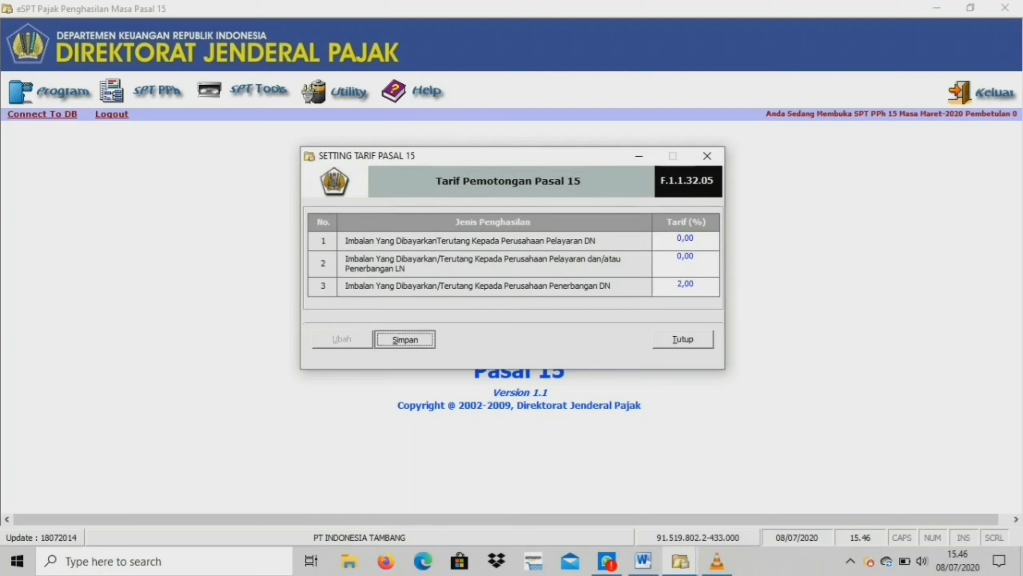
key("Return")
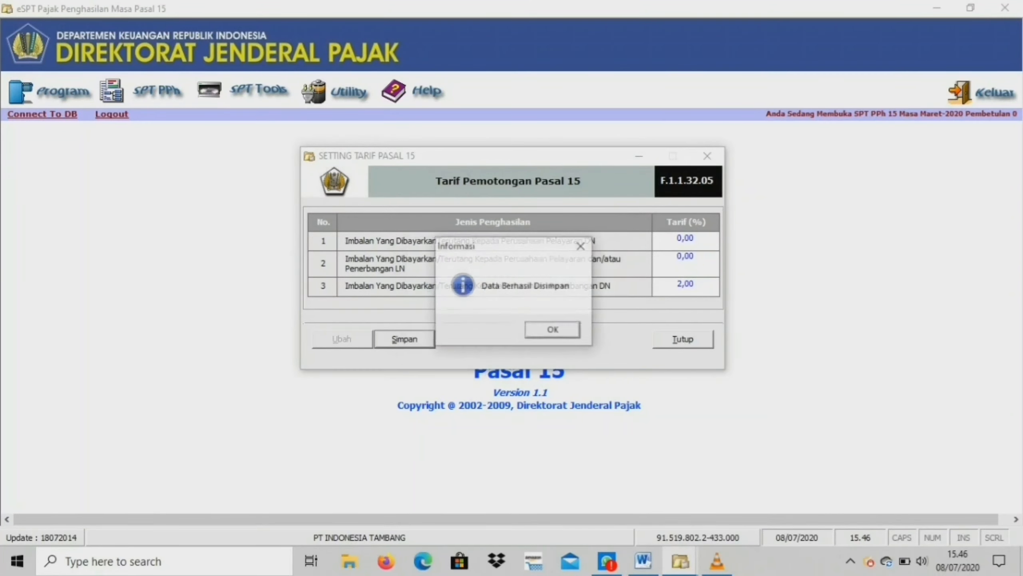
key("Return")
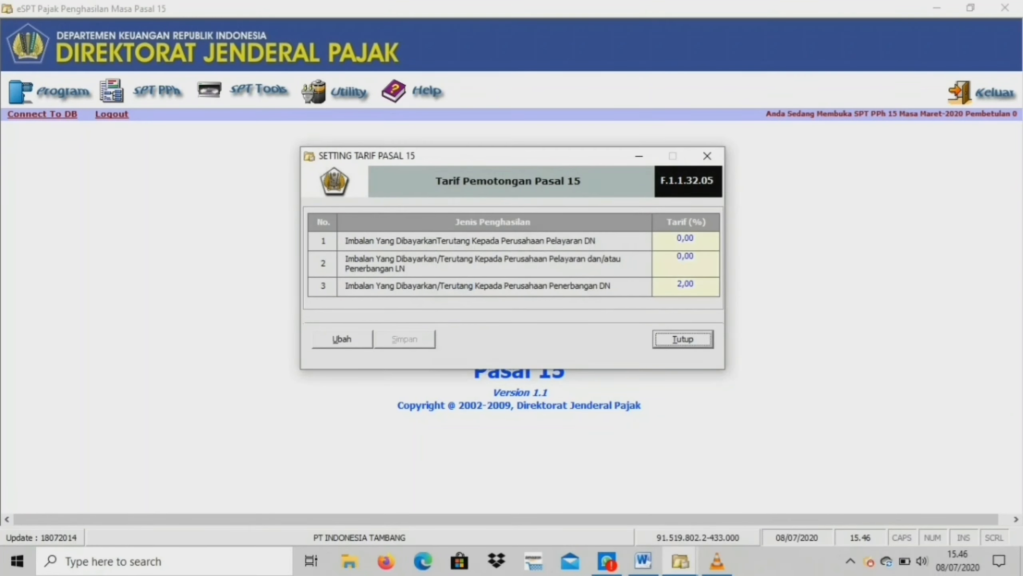
Open a new withholding slip for air charter payments to domestic airline companies.
key("Return")
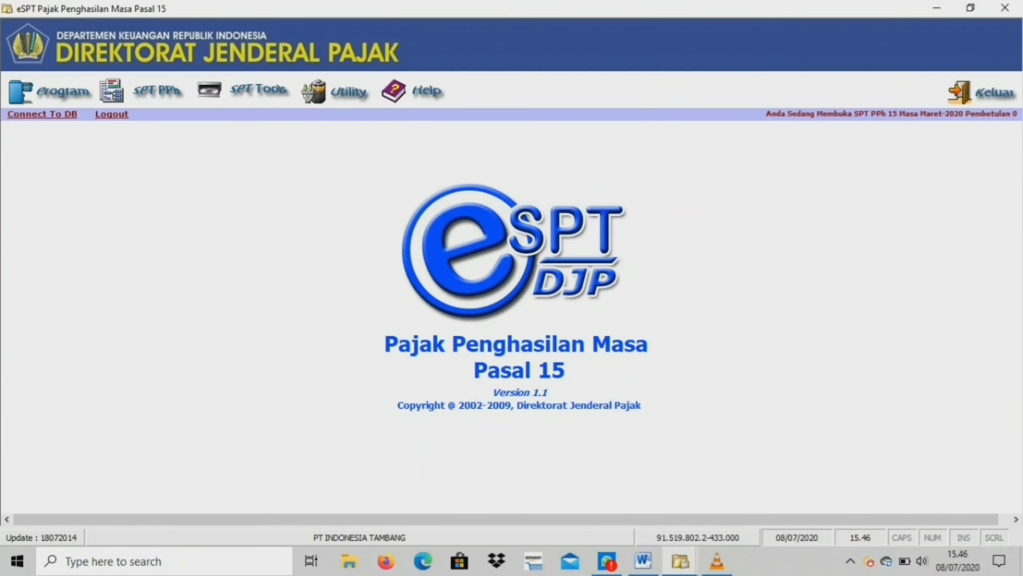
left_click(157, 91)
mouse_move(162, 117)
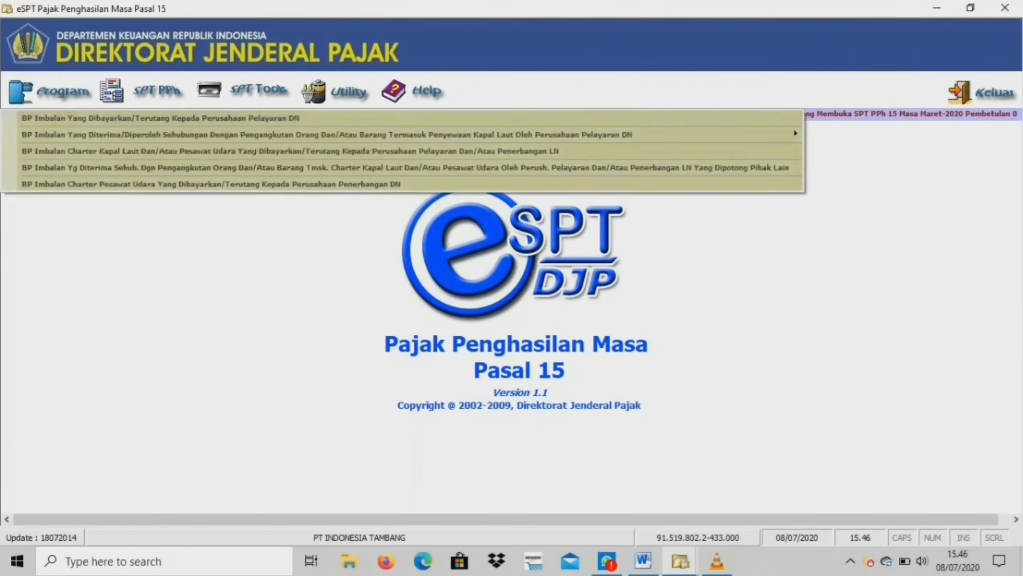
key("Down")
key("Down")
key("Down")
key("Down")
key("Return")
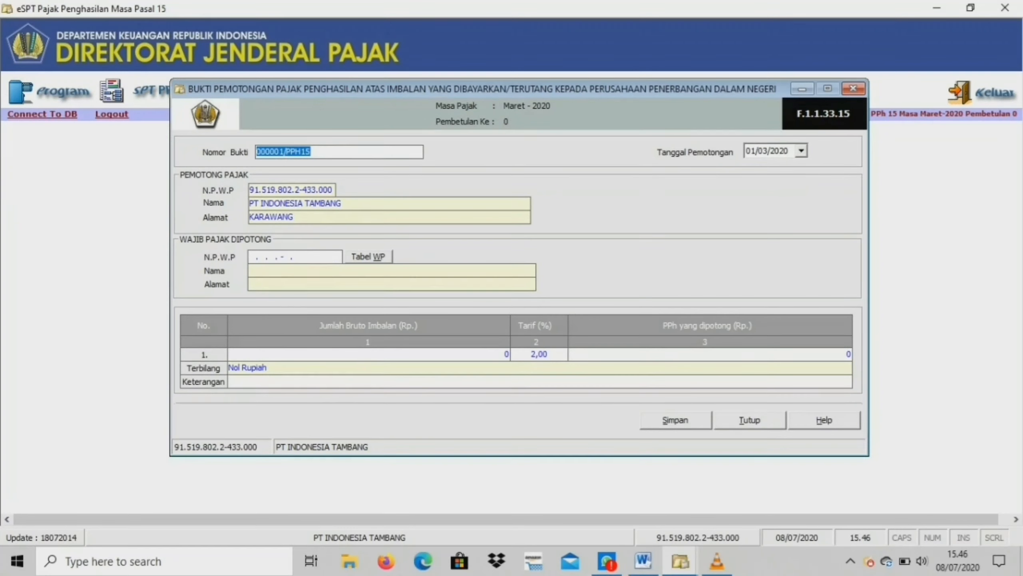
left_click(274, 256)
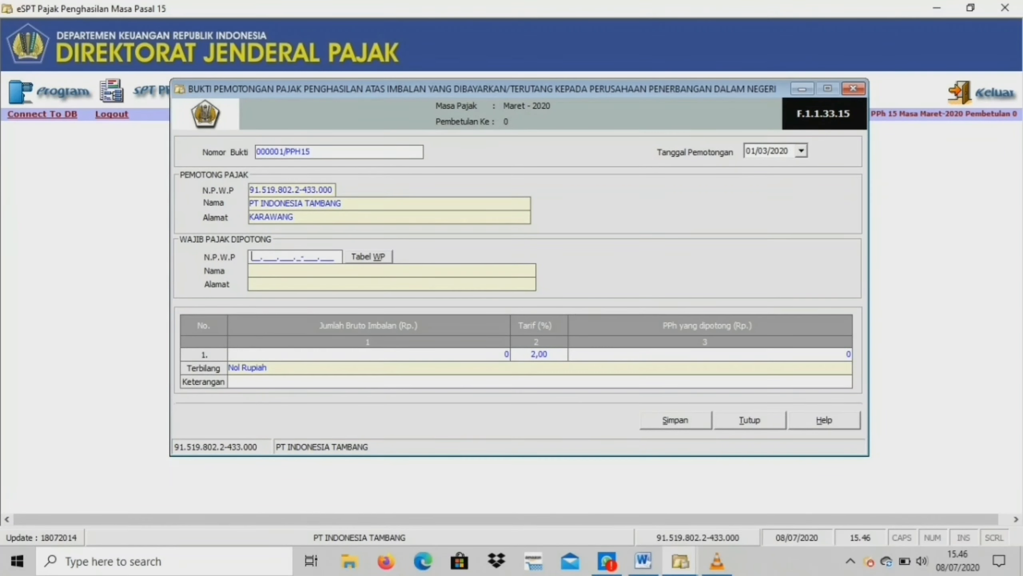
key("Tab")
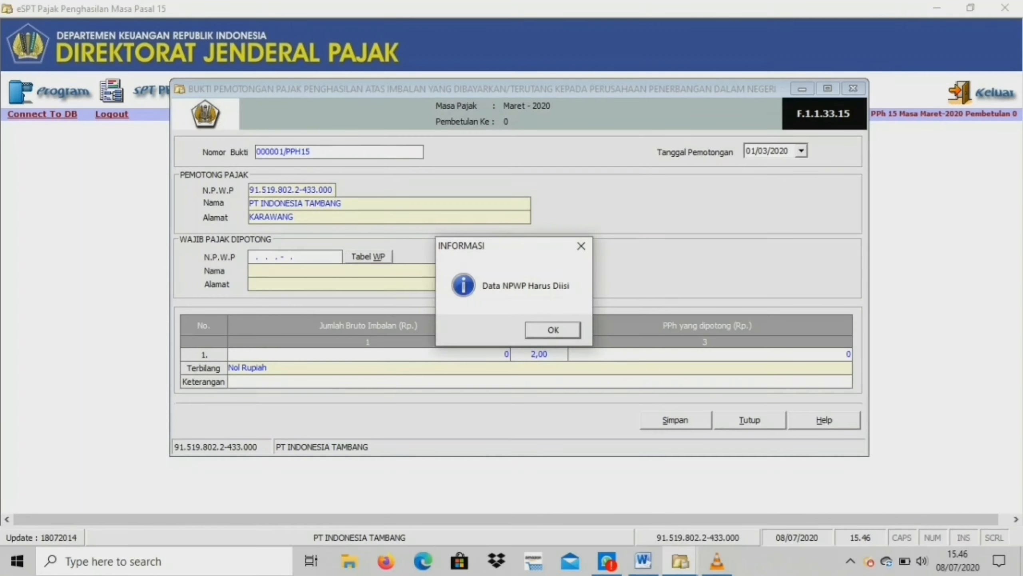
key("Return")
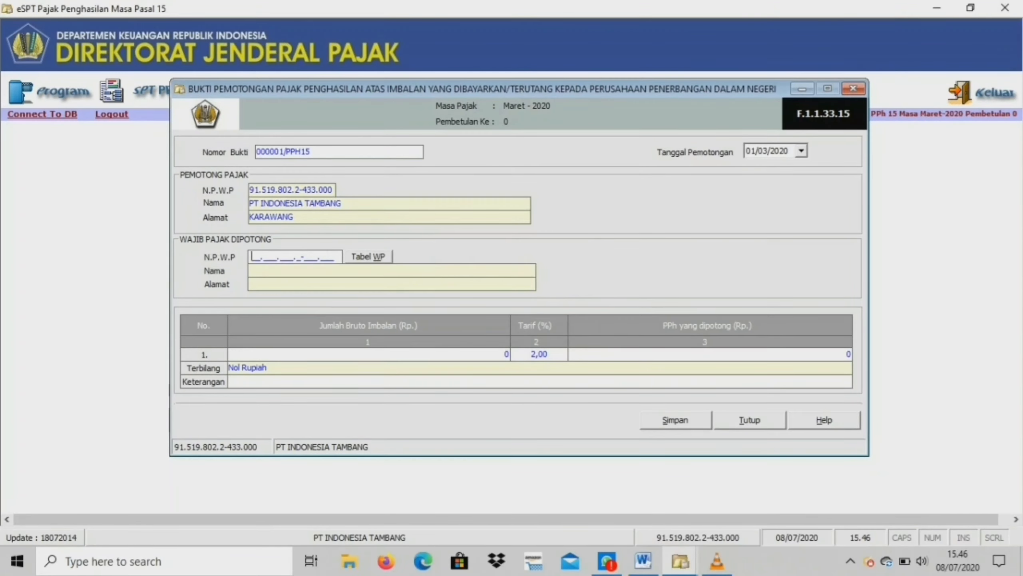
Enter the recipient's all-zero NPWP, name PT GLOBAL TSUSO INDONESIA and address KARAWANG.
type("00.000.000.0-")
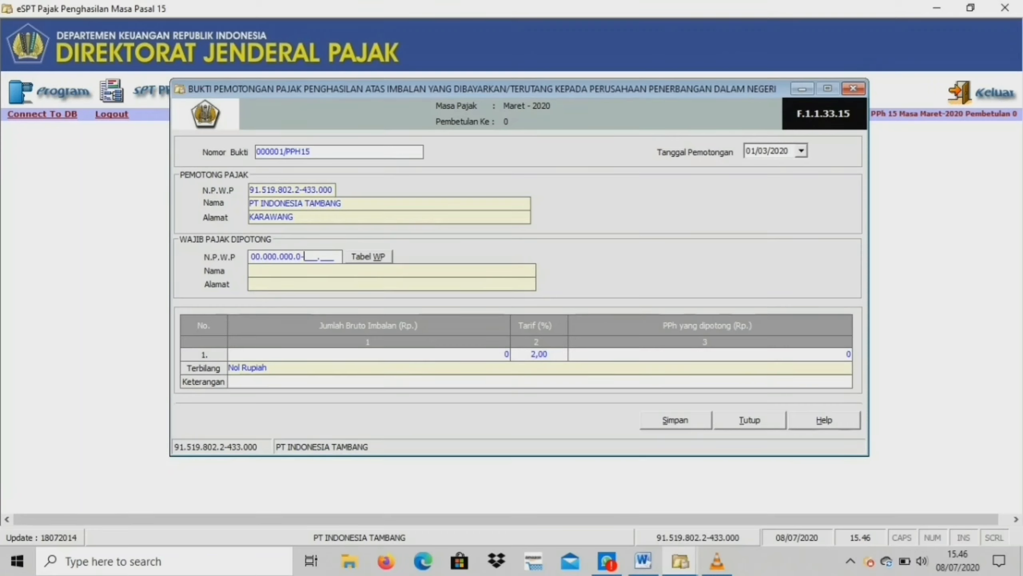
type("000.000")
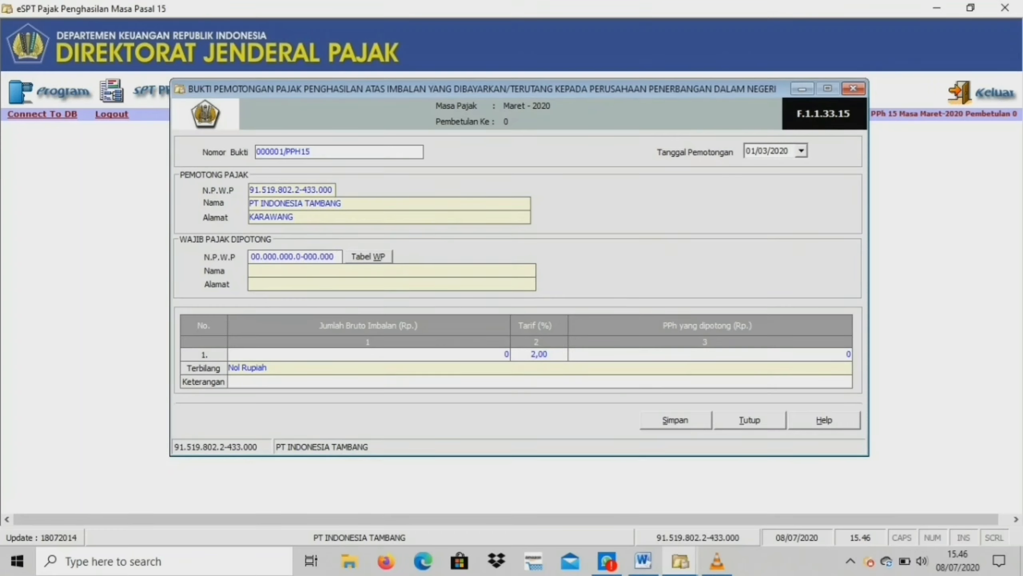
key("Tab")
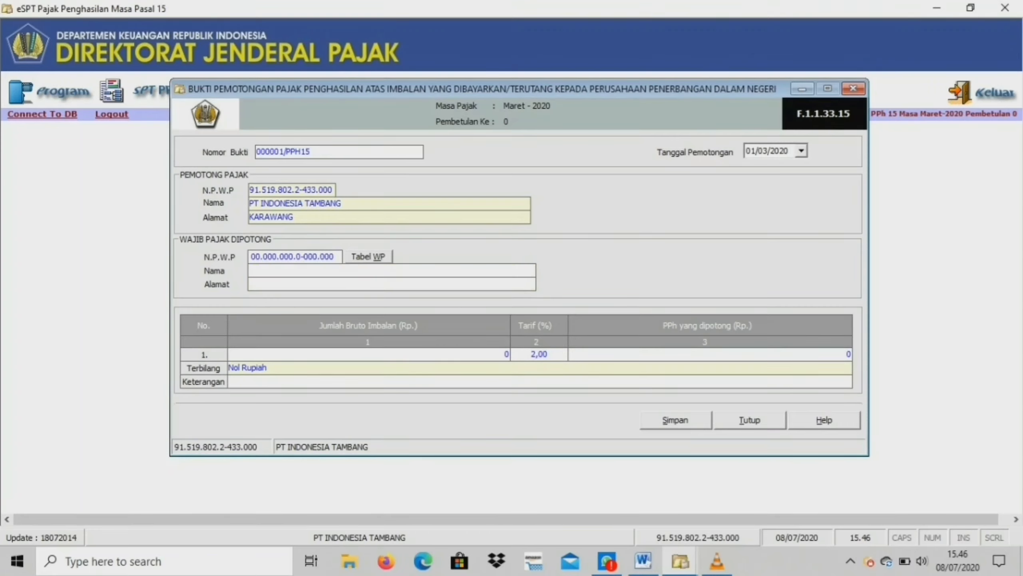
key("Caps_Lock")
type("PT GLOB")
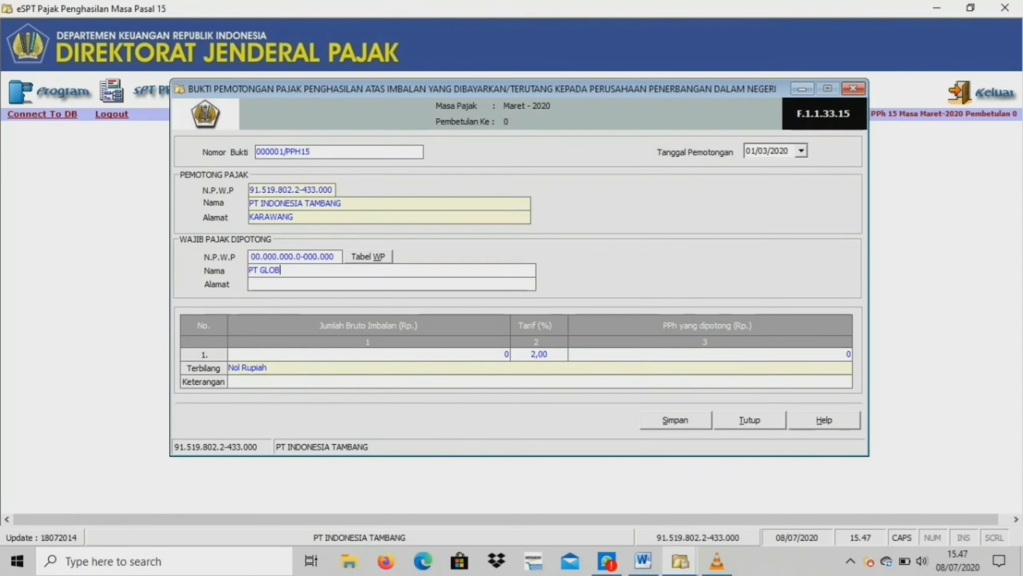
type("AL TSU")
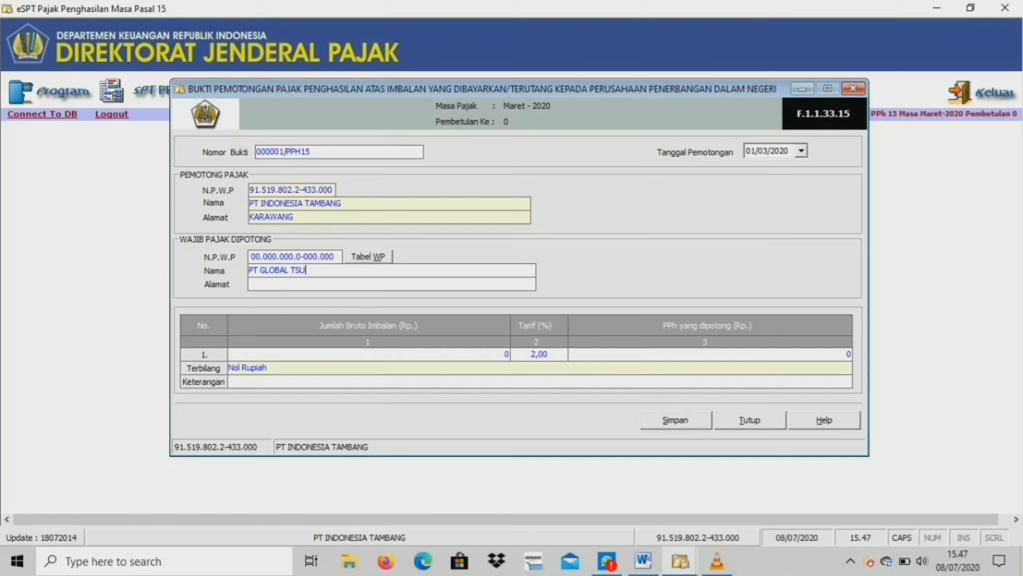
type("SO INDONES")
type("IA")
type("KARAWANG")
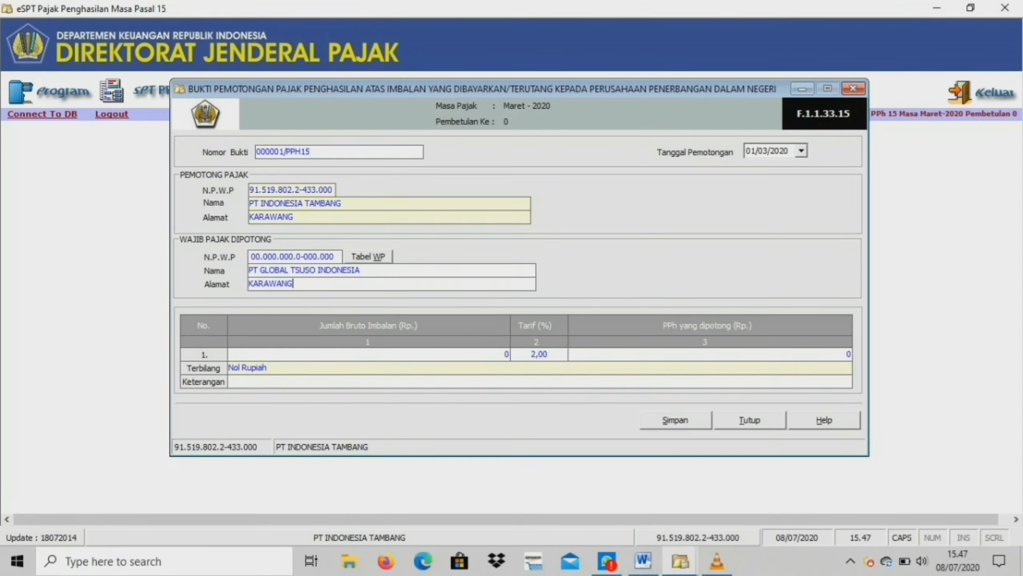
Set the withholding date to 04/03/2020 and gross payment to 4.500.000.000, then save the slip.
left_click(801, 150)
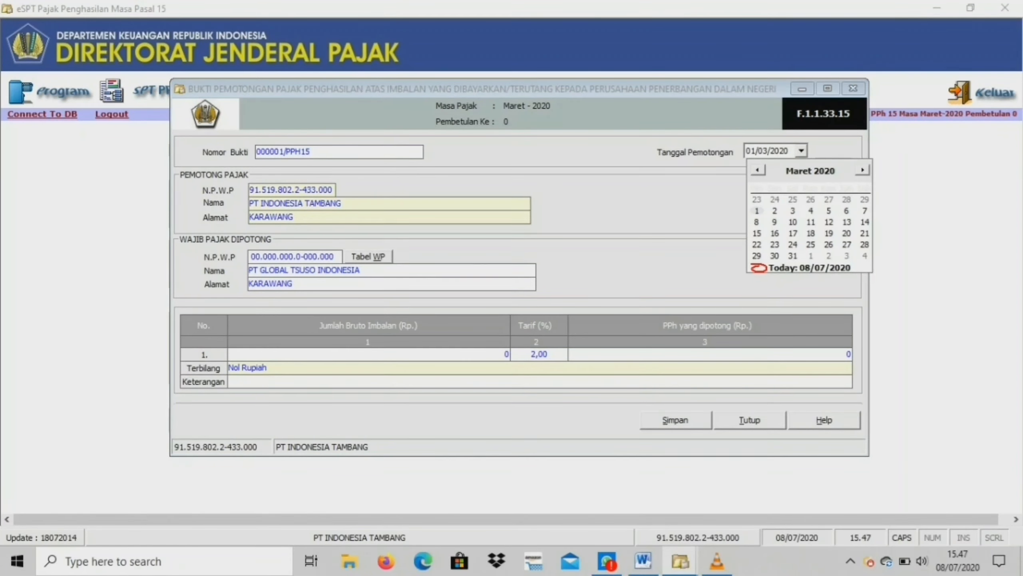
left_click(811, 210)
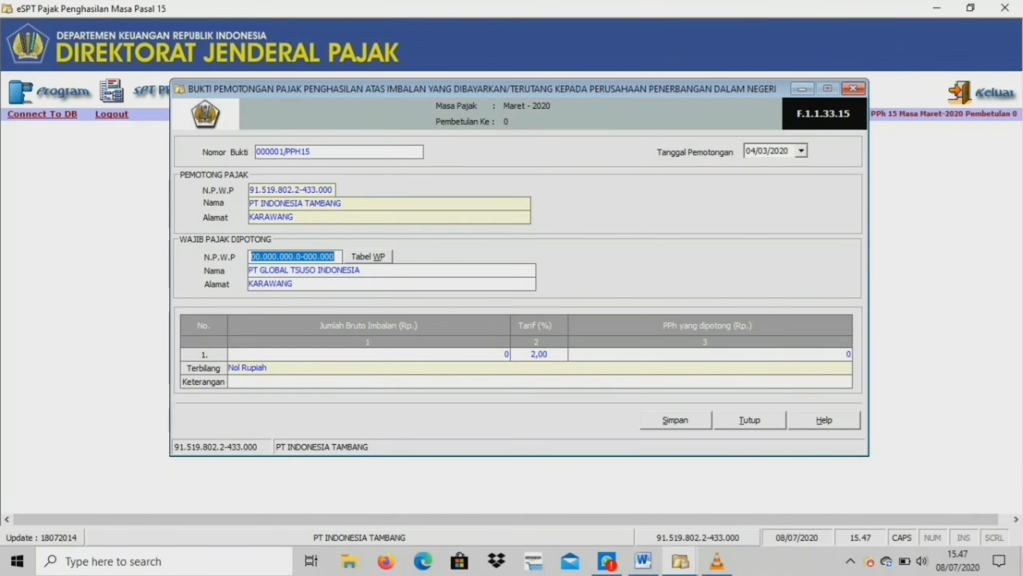
left_click(506, 354)
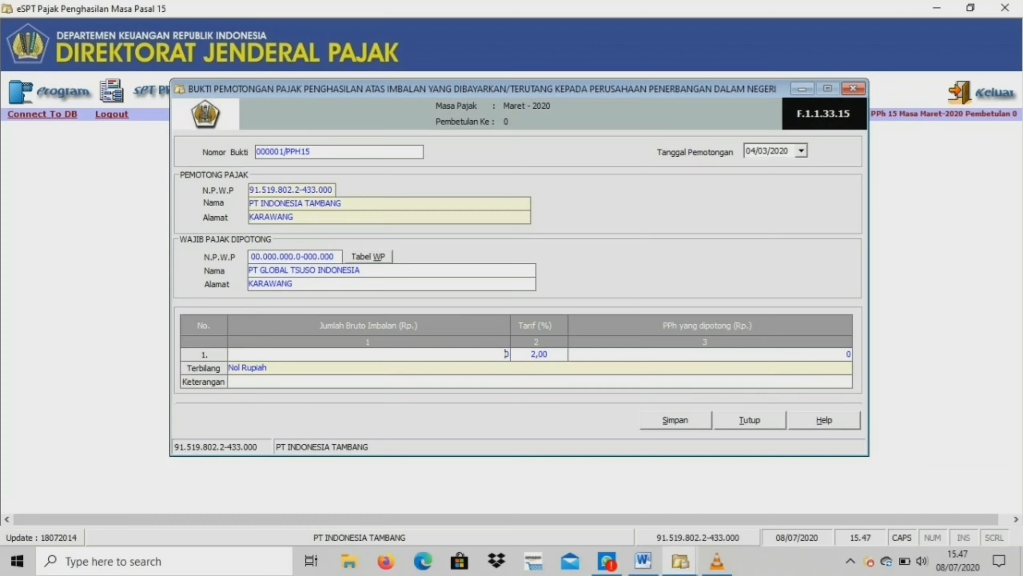
type("4500000000")
key("Tab")
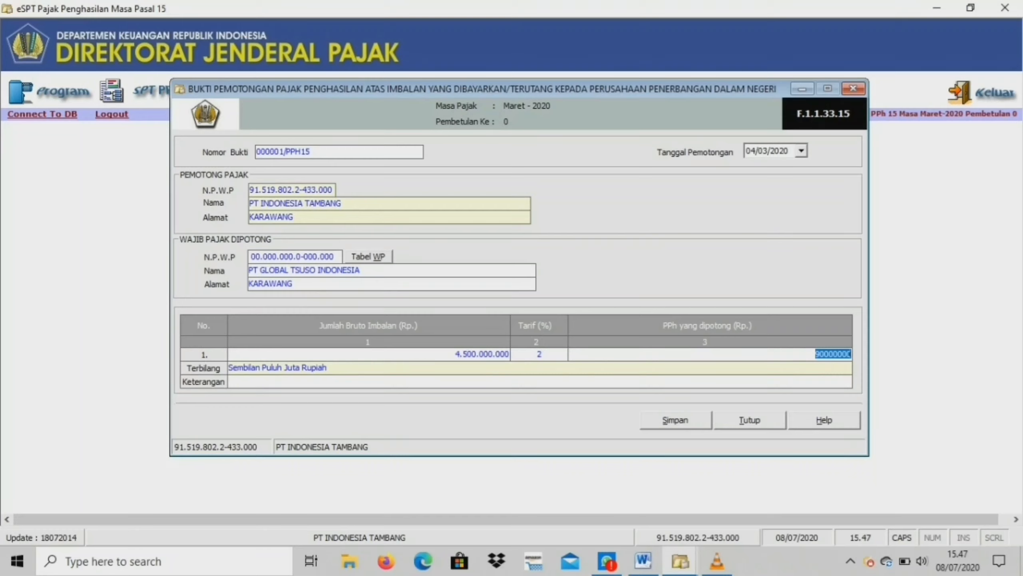
left_click(676, 420)
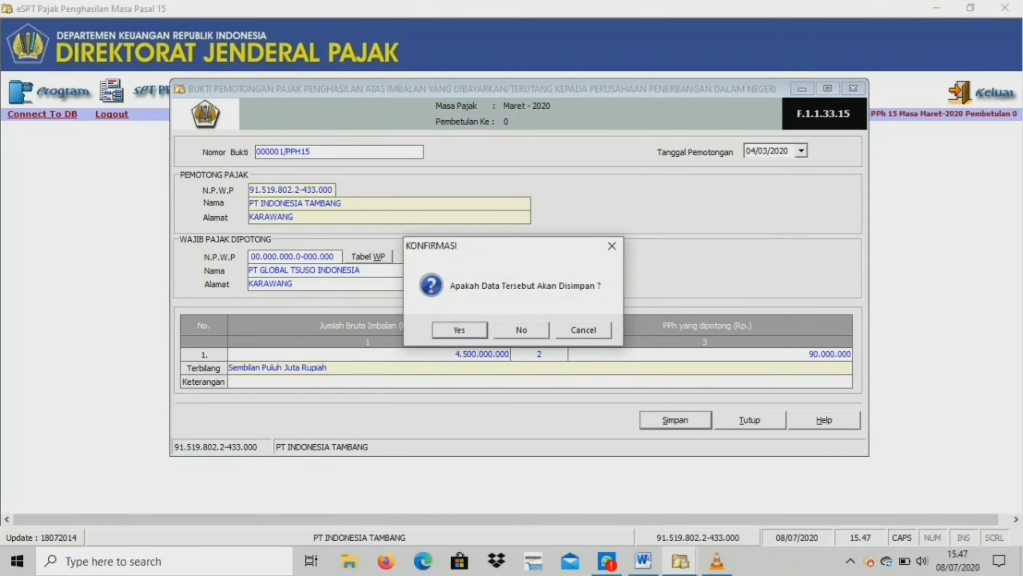
left_click(459, 330)
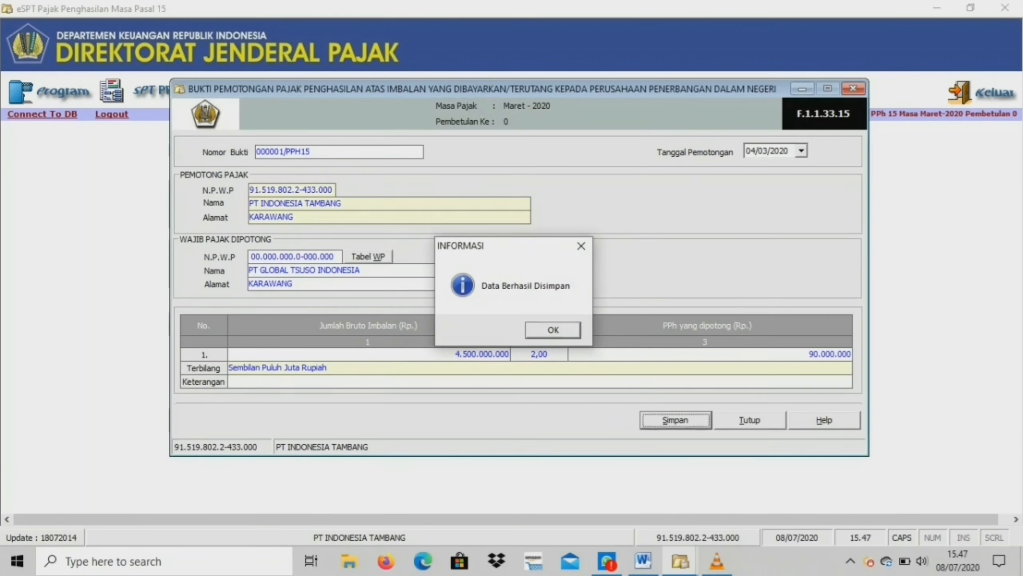
key("Return")
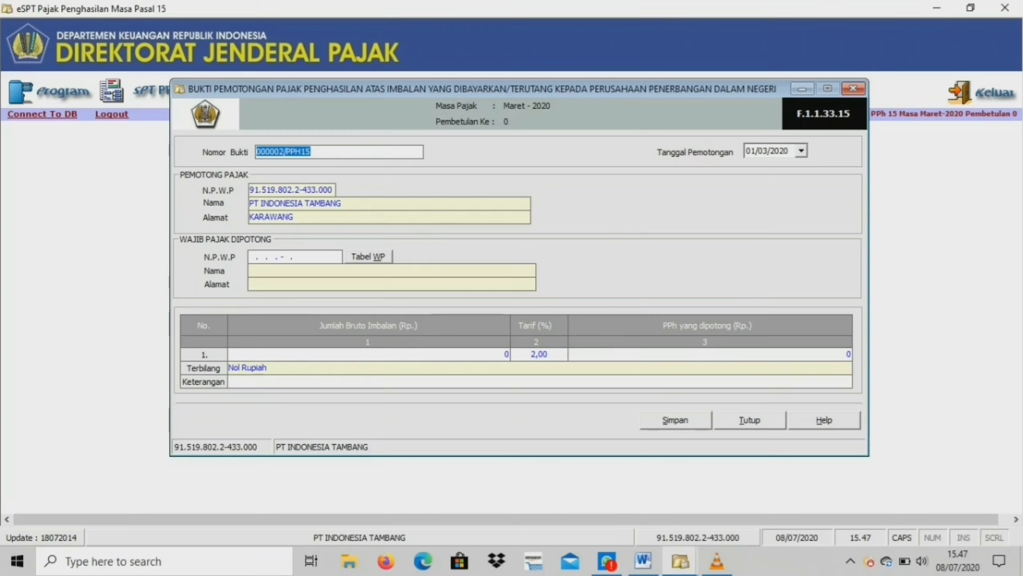
On the next slip, set the date to 04/03/2020 and enter an all-zero NPWP, name PT ANUGRAH, address KARAWANG.
left_click(801, 151)
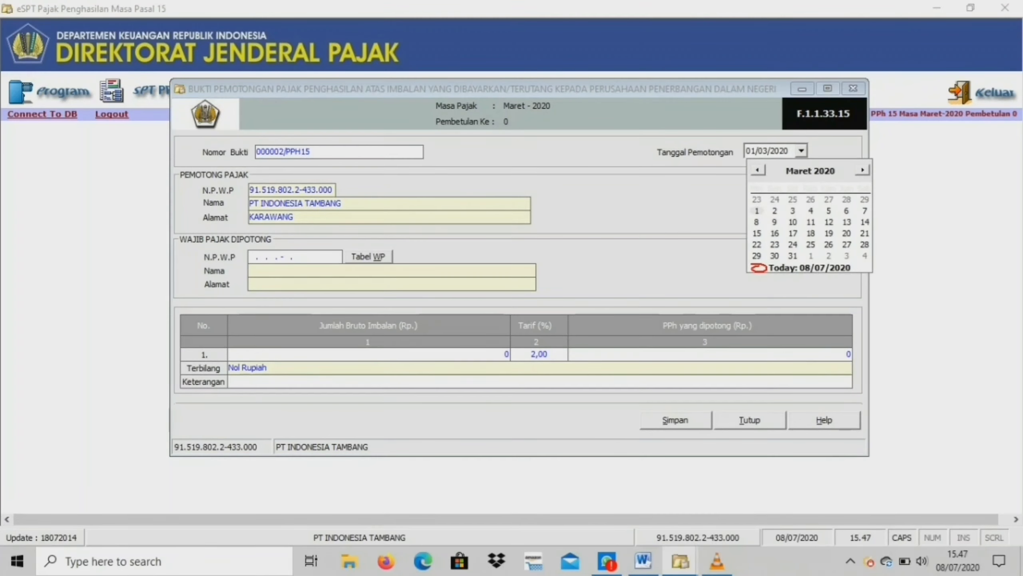
left_click(809, 228)
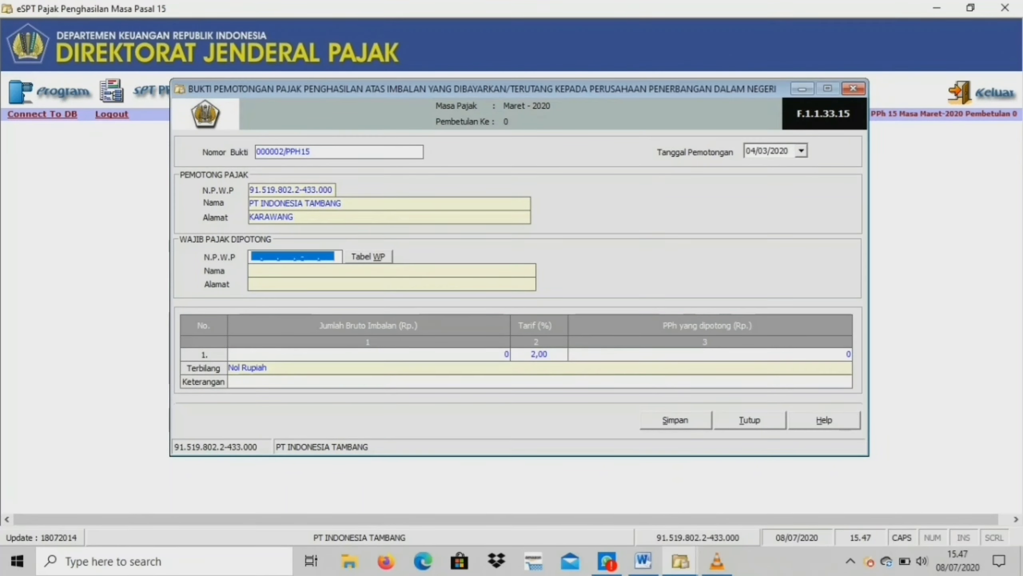
left_click(256, 256)
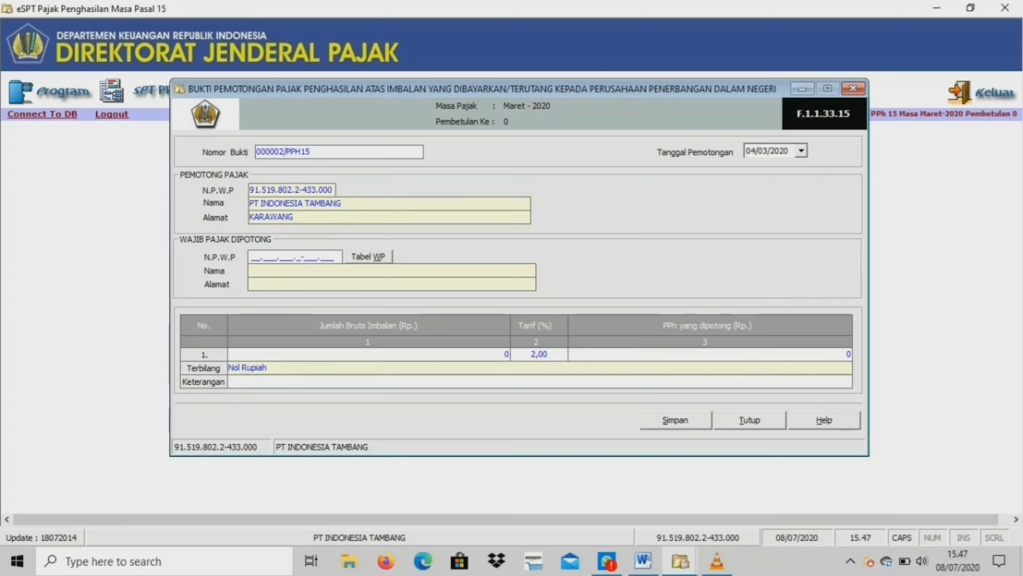
type("00.000.000.0-000.000")
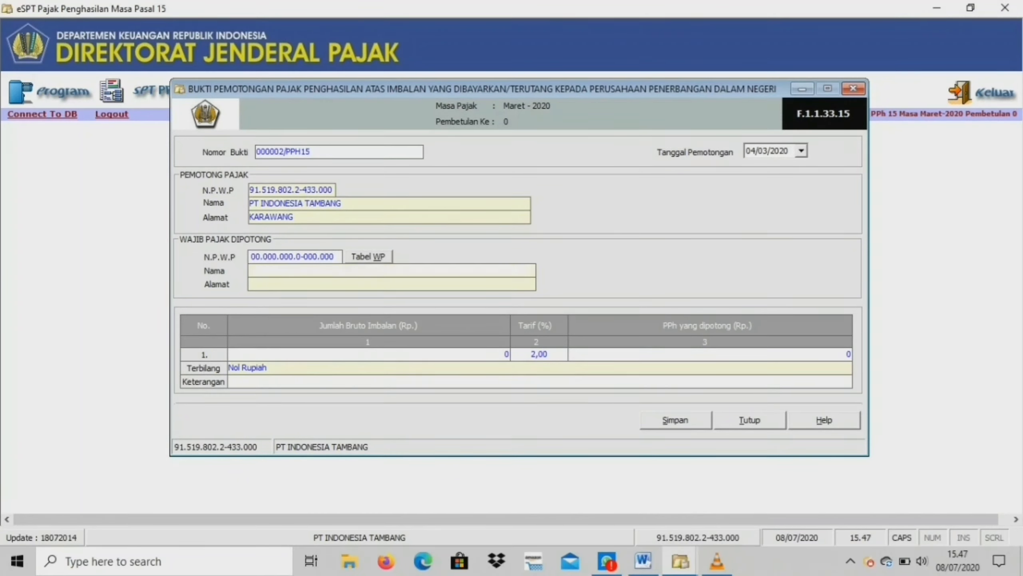
key("Return")
type("PT ")
type("ANUGRAH")
type("KARAWA")
type("NG")
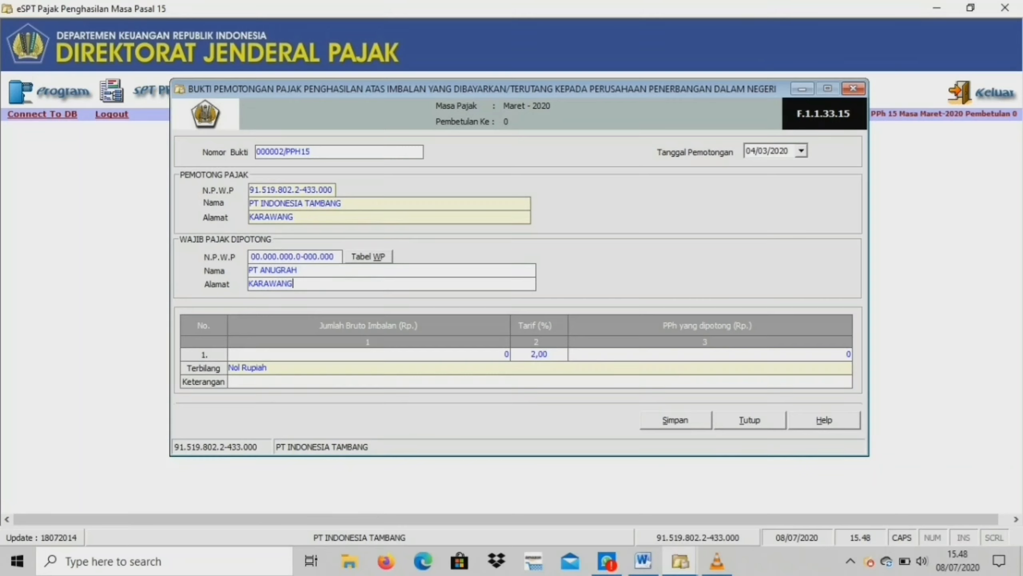
Set the gross payment to 8.000.000.000, save the slip and close the form.
left_click(506, 353)
type("5")
type("00000")
type("0000")
key("Tab")
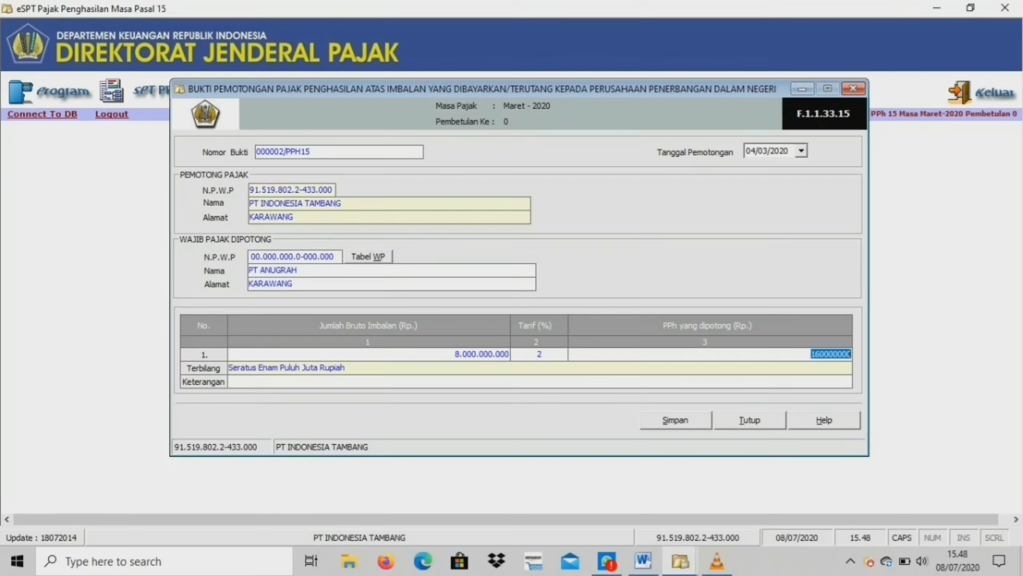
key("alt+s")
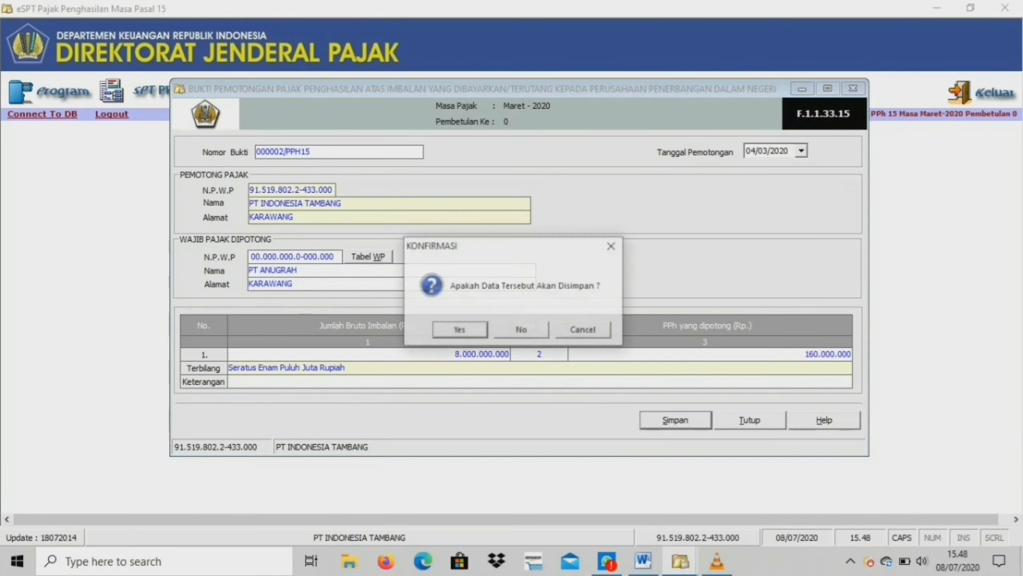
key("Return")
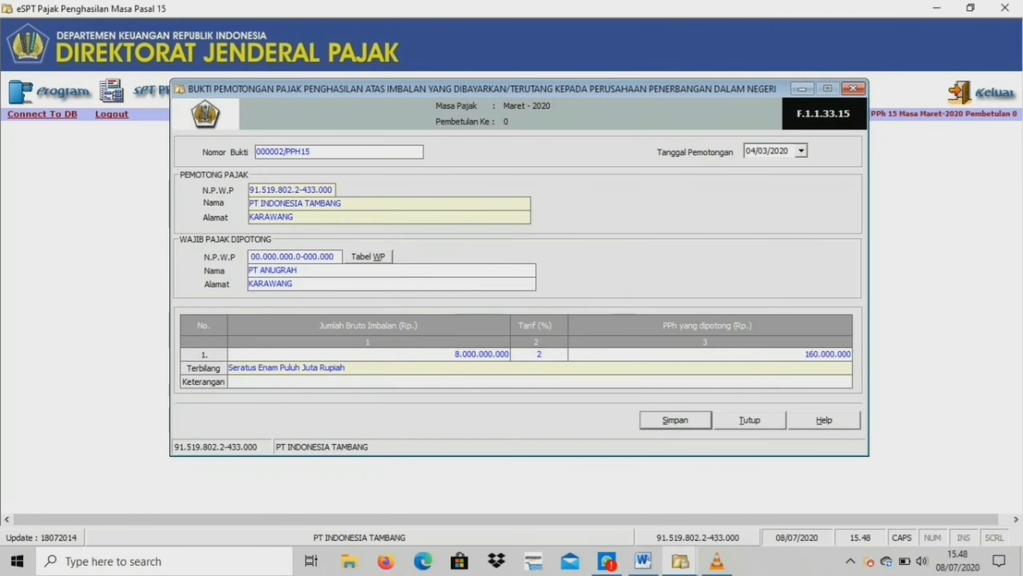
key("Return")
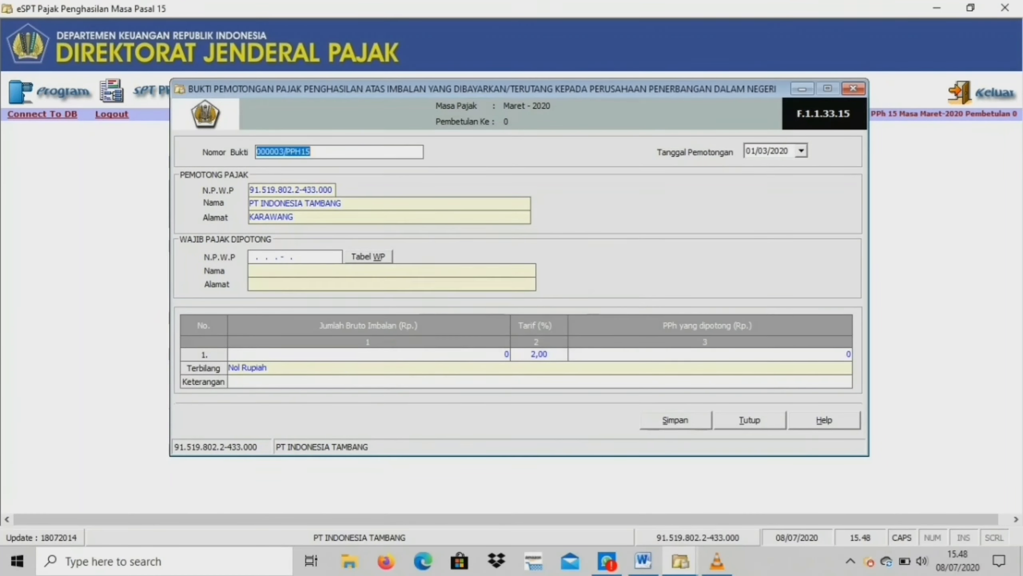
key("alt+t")
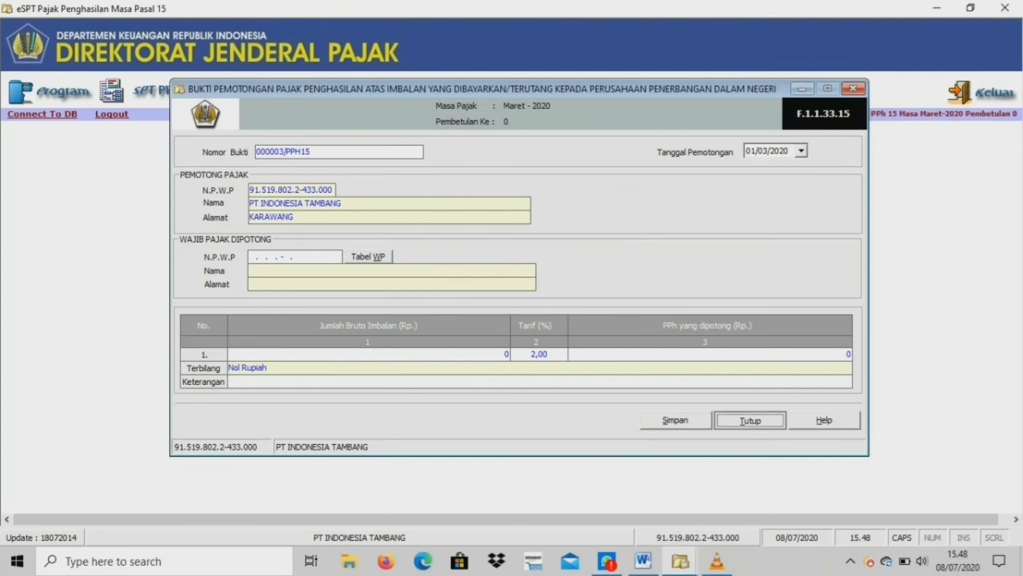
Review the list of Pasal 15 withholding slips for the period.
left_click(157, 90)
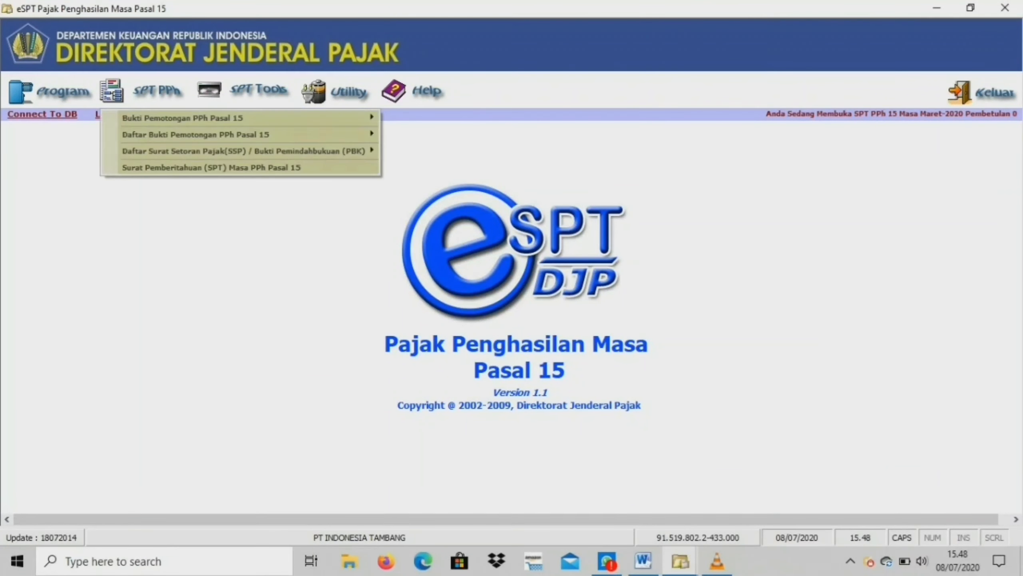
left_click(249, 151)
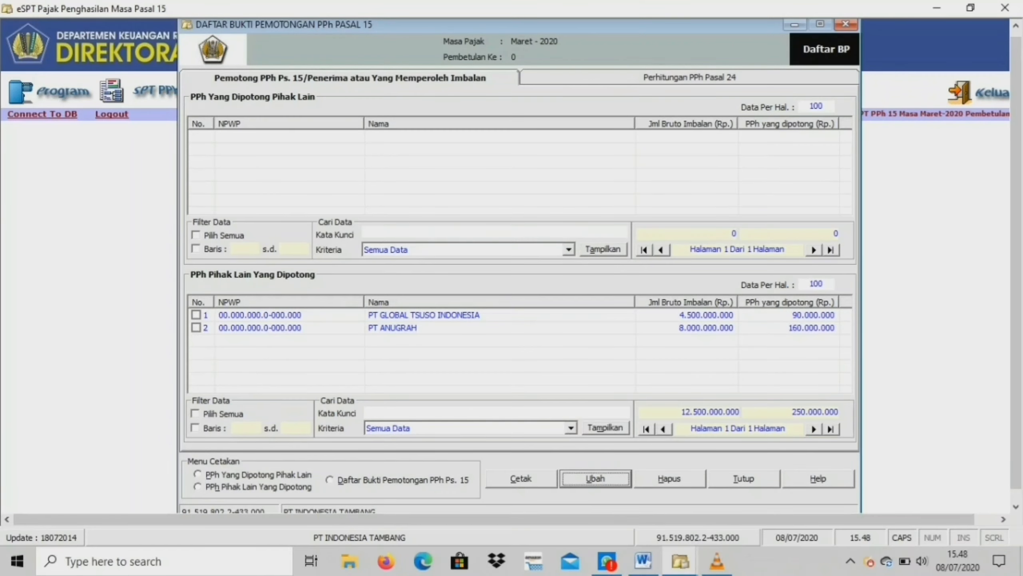
key("alt+t")
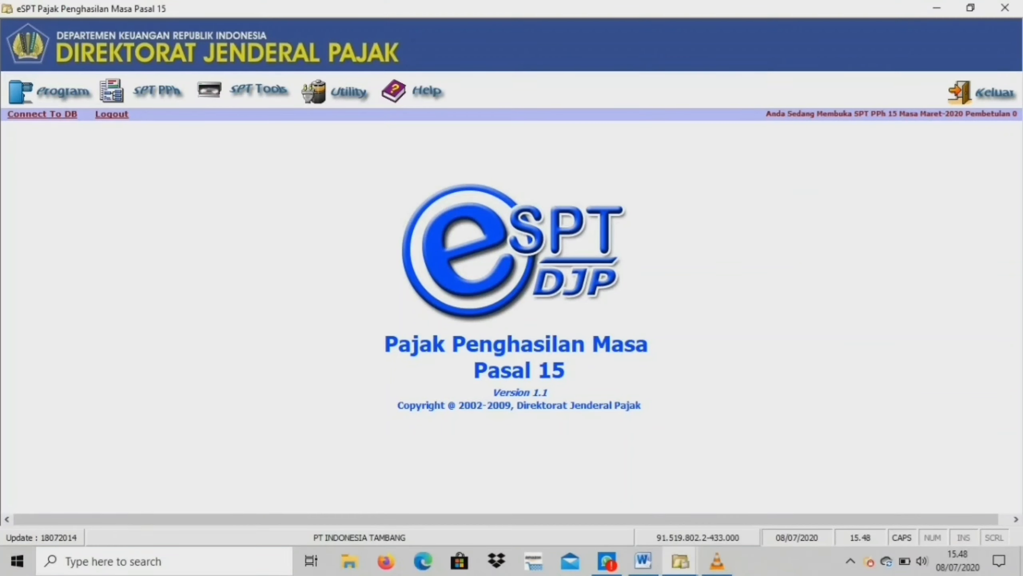
Open the tax payment (SSP) list, start a new SSP entry and set the deposit type code to 410.
left_click(157, 90)
mouse_move(244, 151)
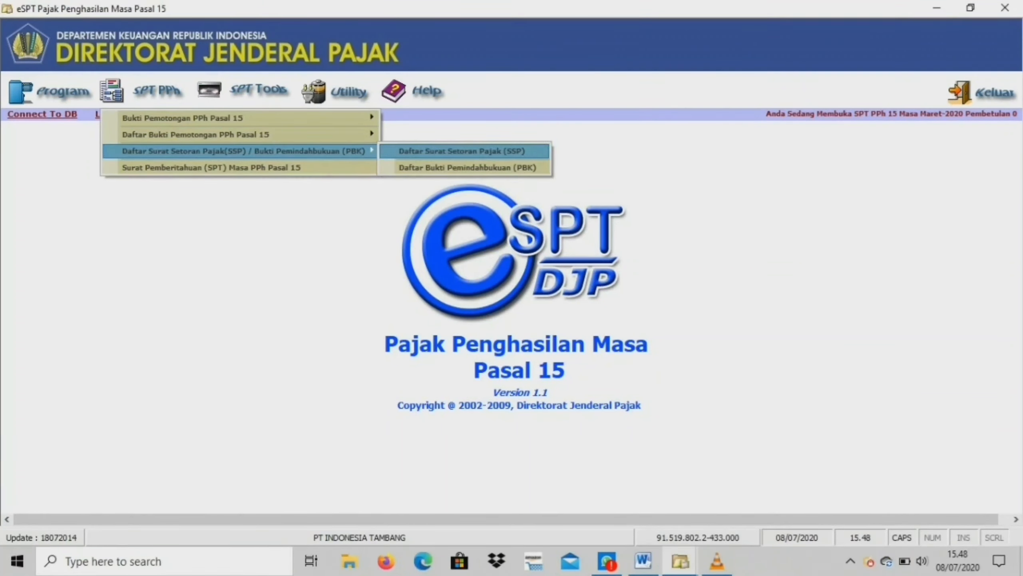
key("Return")
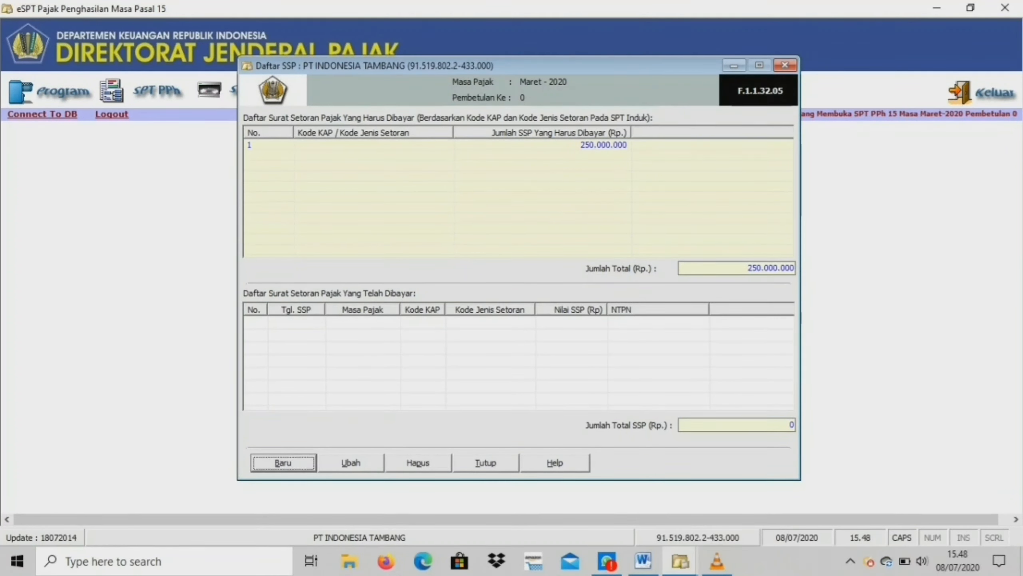
key("Return")
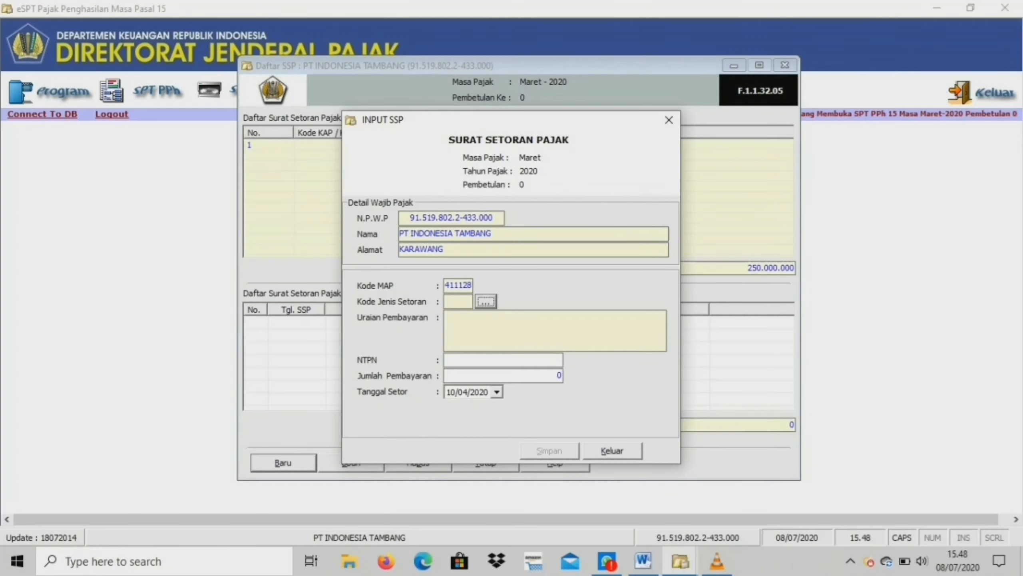
left_click(539, 171)
left_click_drag(504, 119, 620, 121)
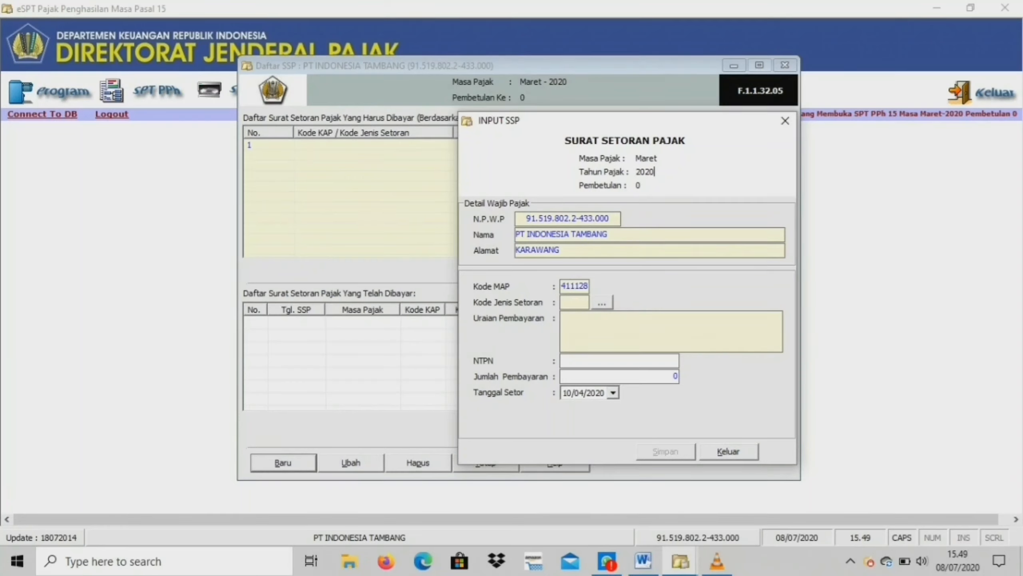
left_click(603, 301)
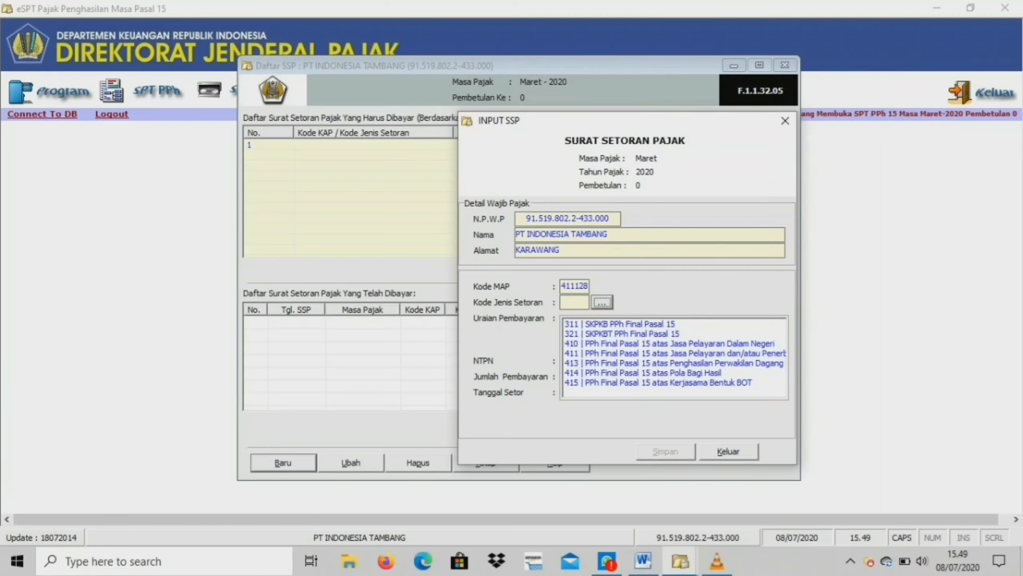
left_click(670, 344)
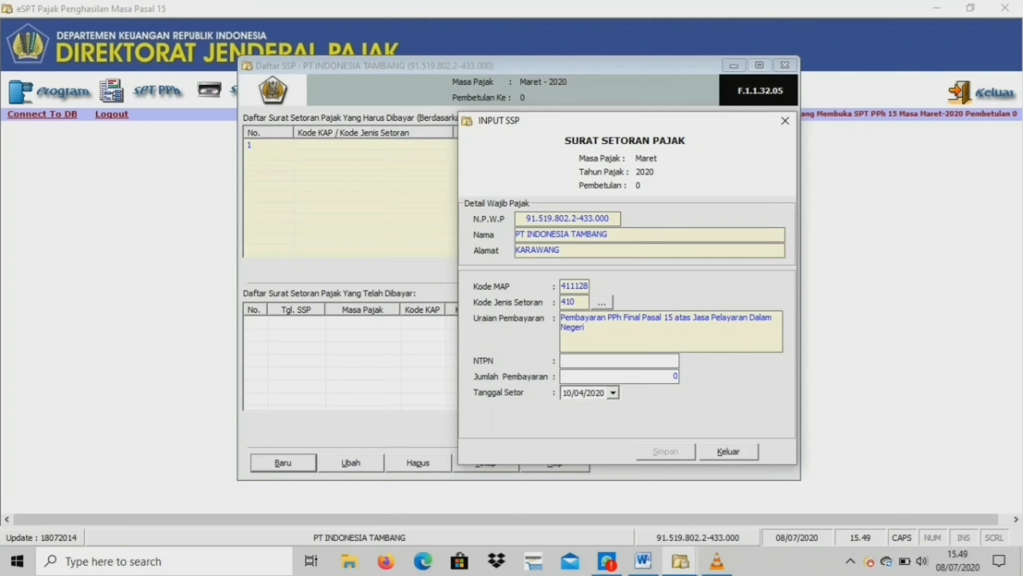
Enter the payment's NTPN and a payment amount of 250.000.000, save the SSP, and close the SSP windows.
type("1234567891234567")
key("BackSpace")
type("2")
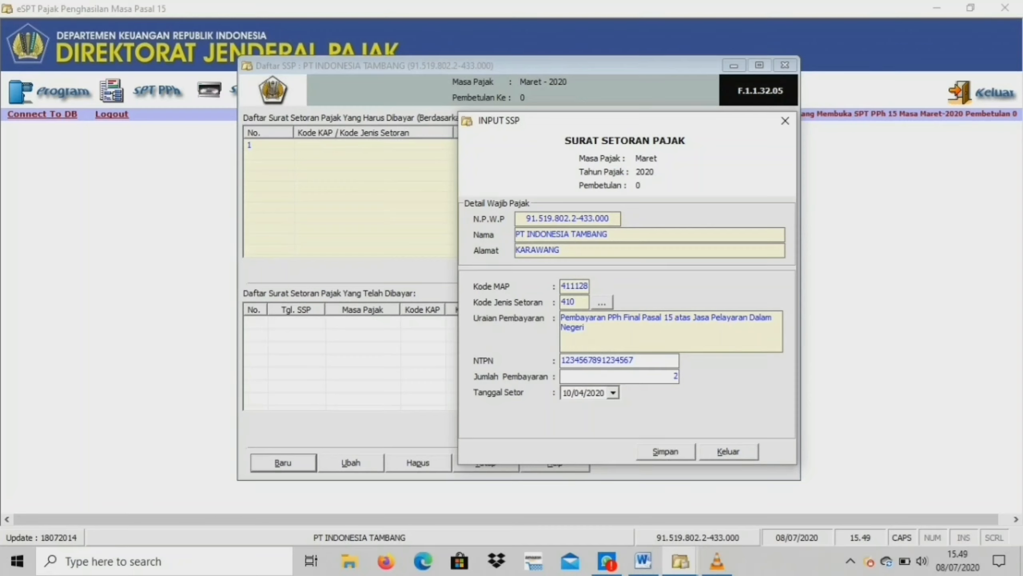
type("50000000")
left_click(666, 451)
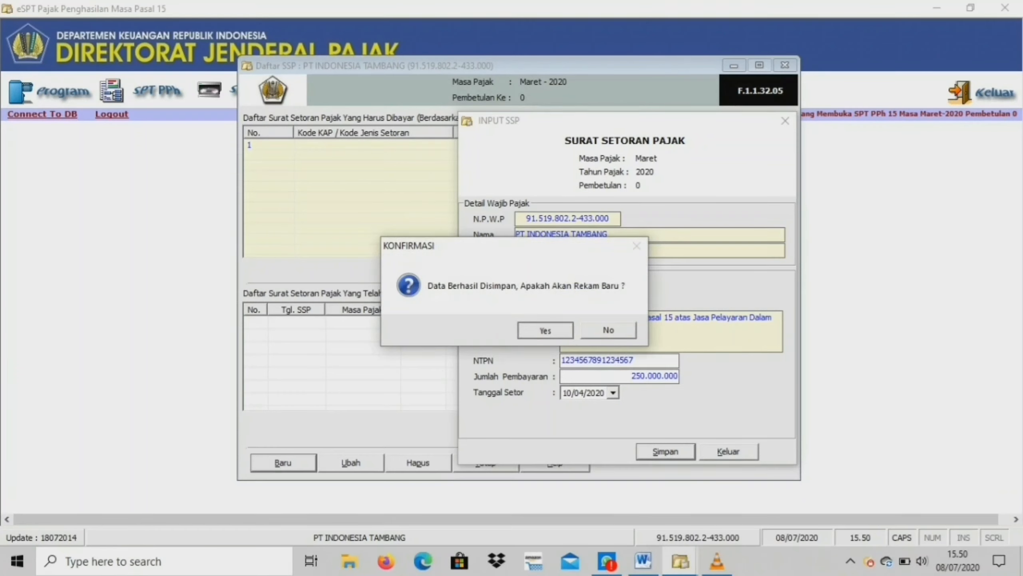
key("Return")
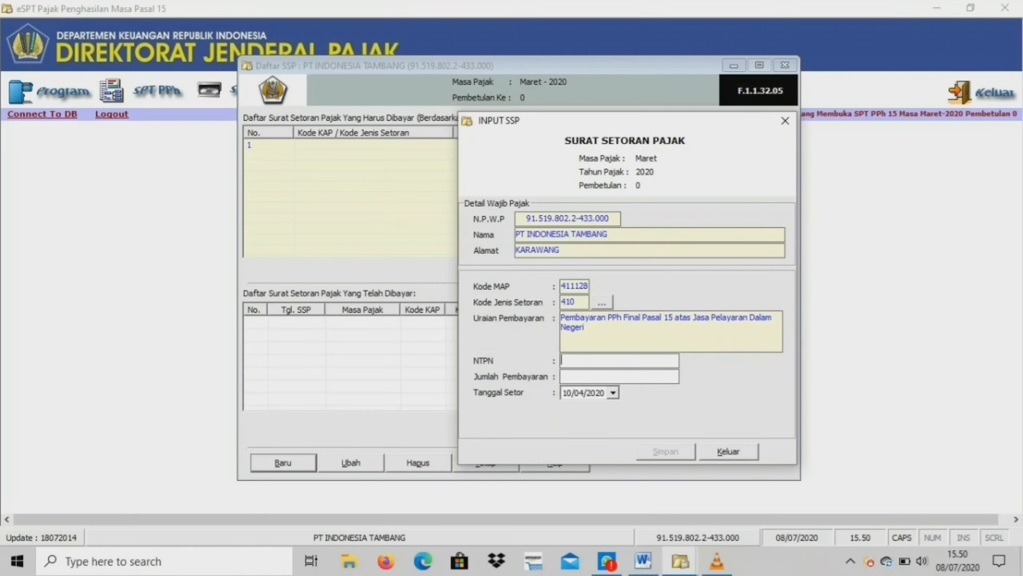
key("alt+k")
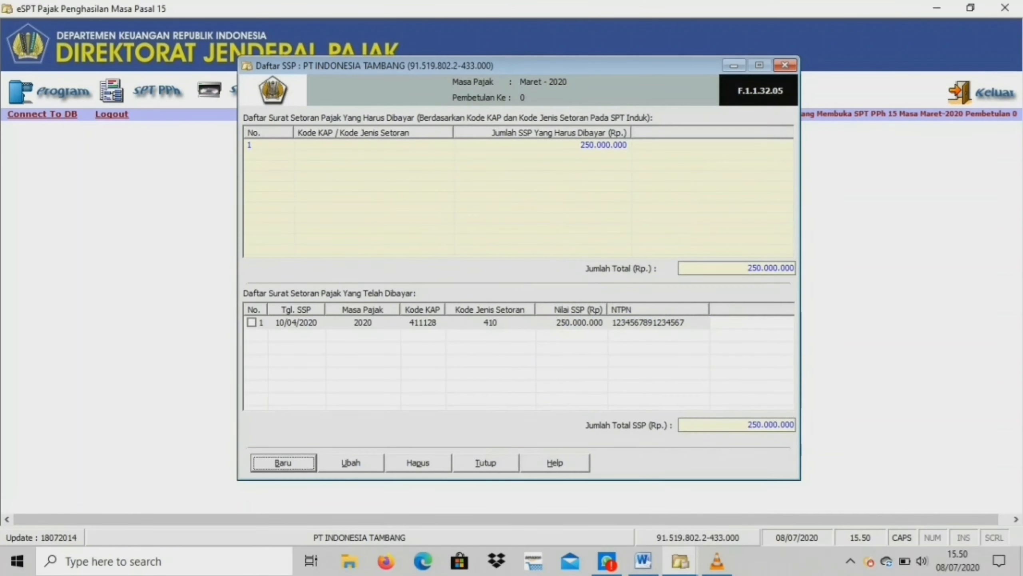
key("alt+t")
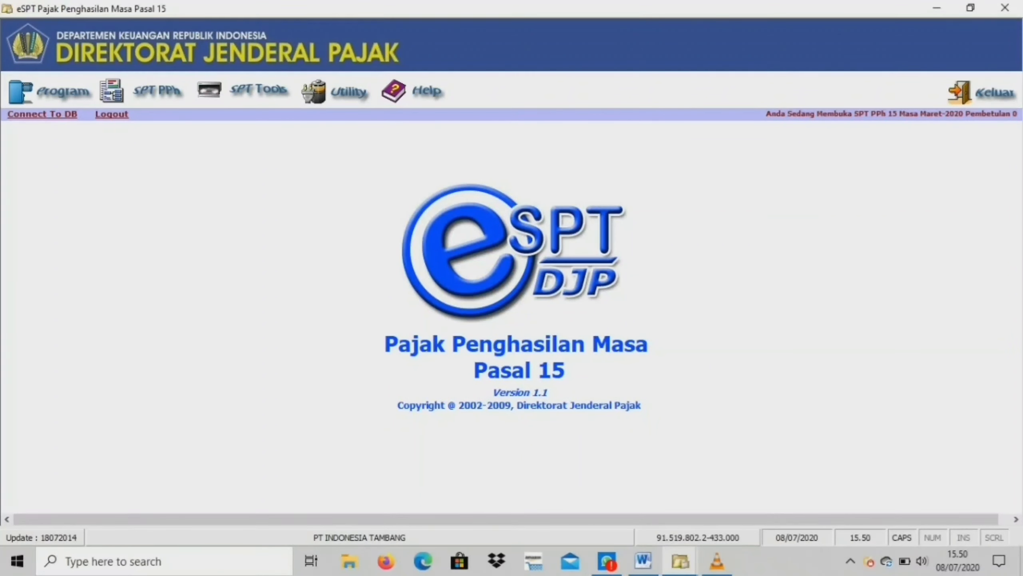
Open the Pasal 15 SPT form, set the SPT date to 20/04/2020 in Part C, and save it.
left_click(149, 90)
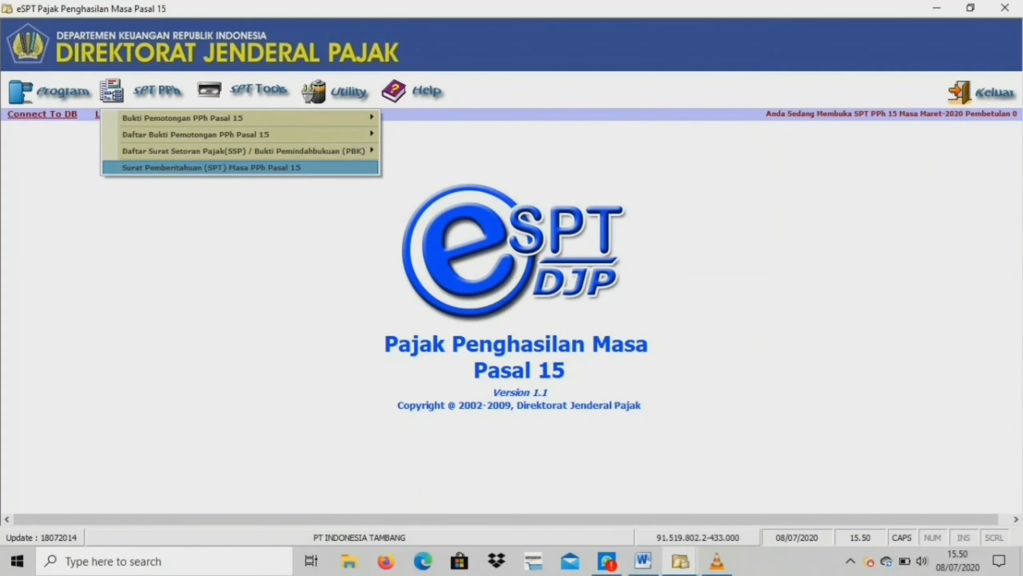
left_click(211, 167)
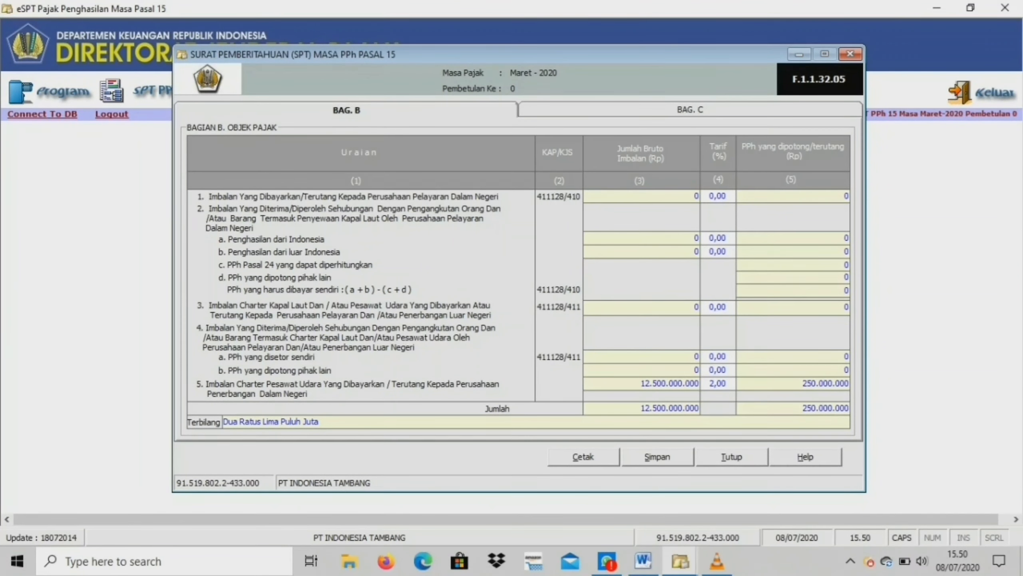
left_click(690, 109)
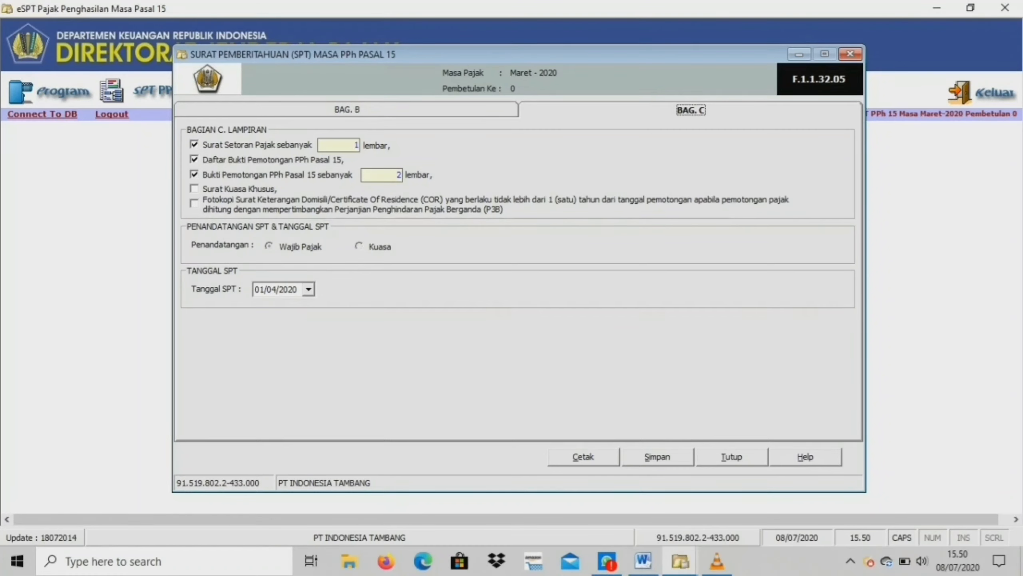
left_click(308, 289)
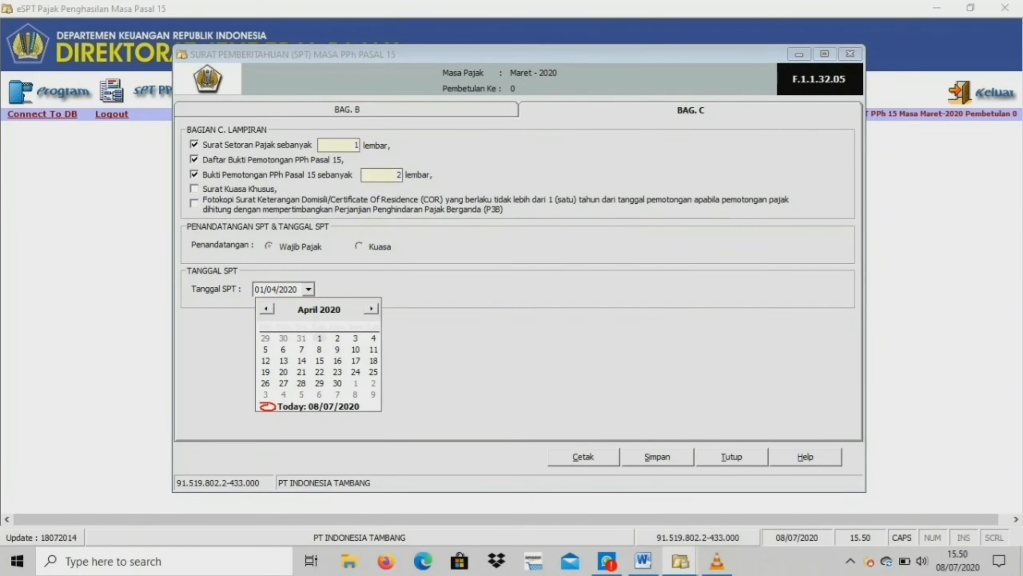
left_click(283, 371)
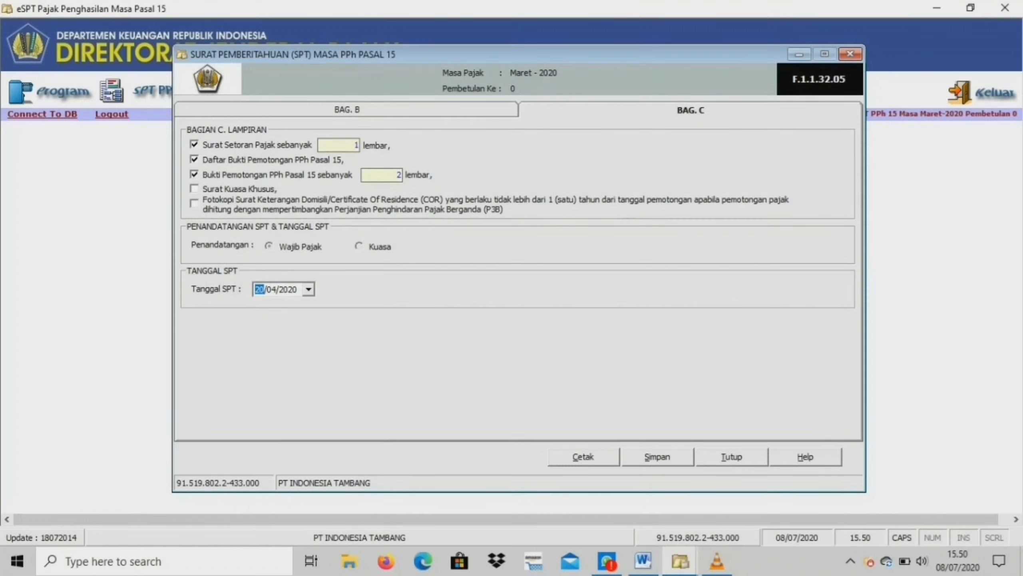
left_click(657, 456)
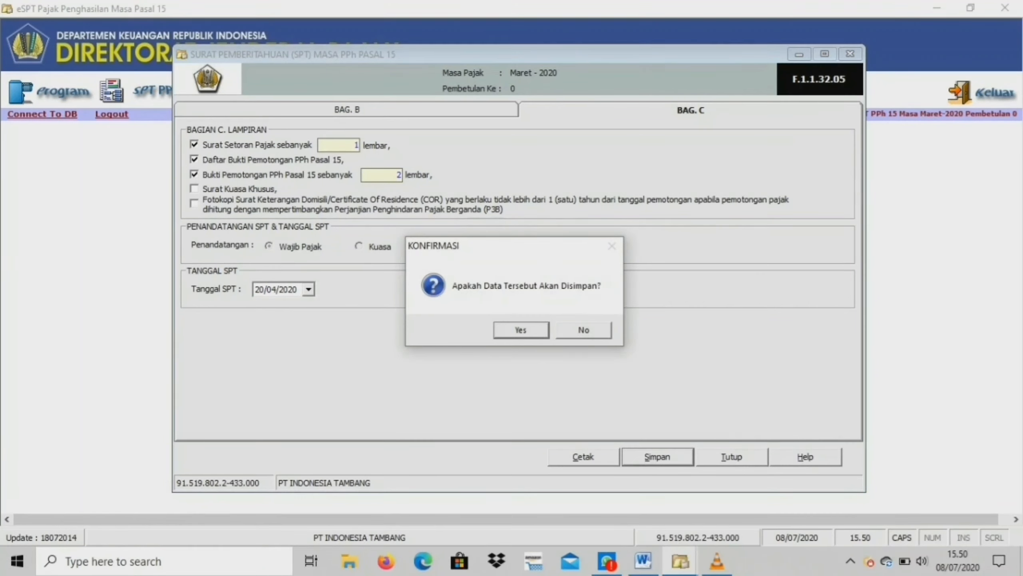
key("Return")
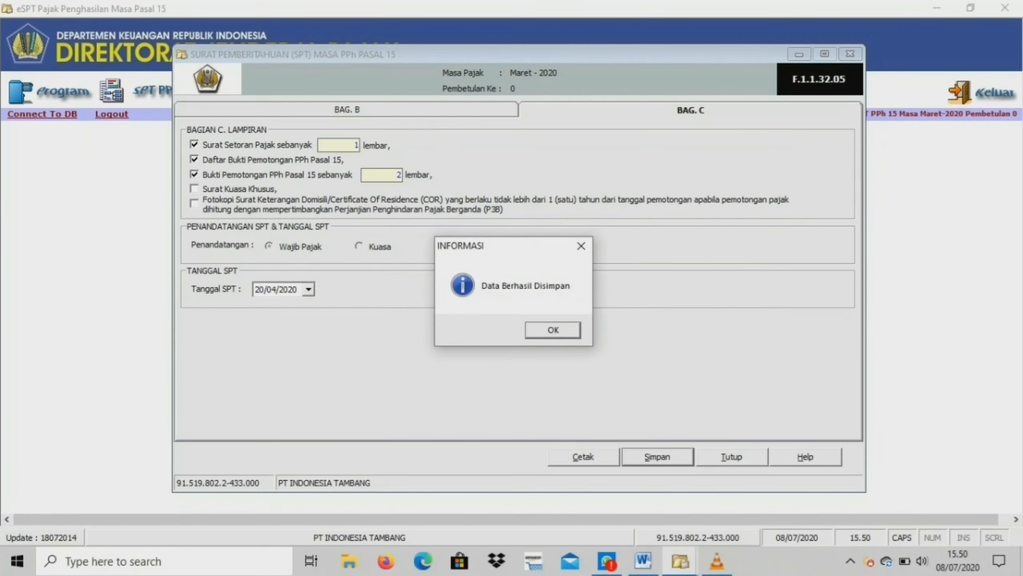
key("Return")
Preview the printable SPT form and read through it down to the signature section, then close the preview.
left_click(347, 110)
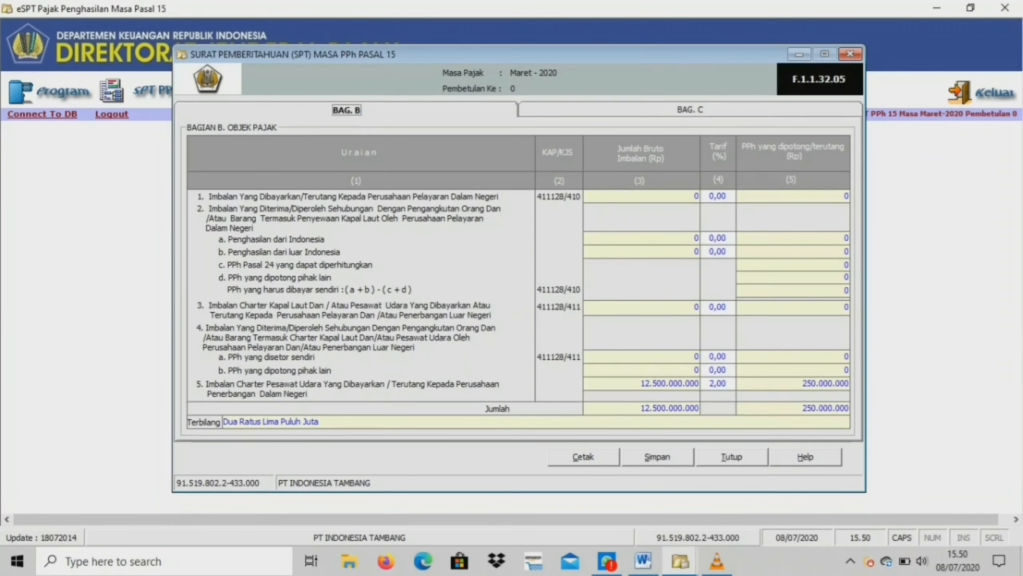
key("alt+c")
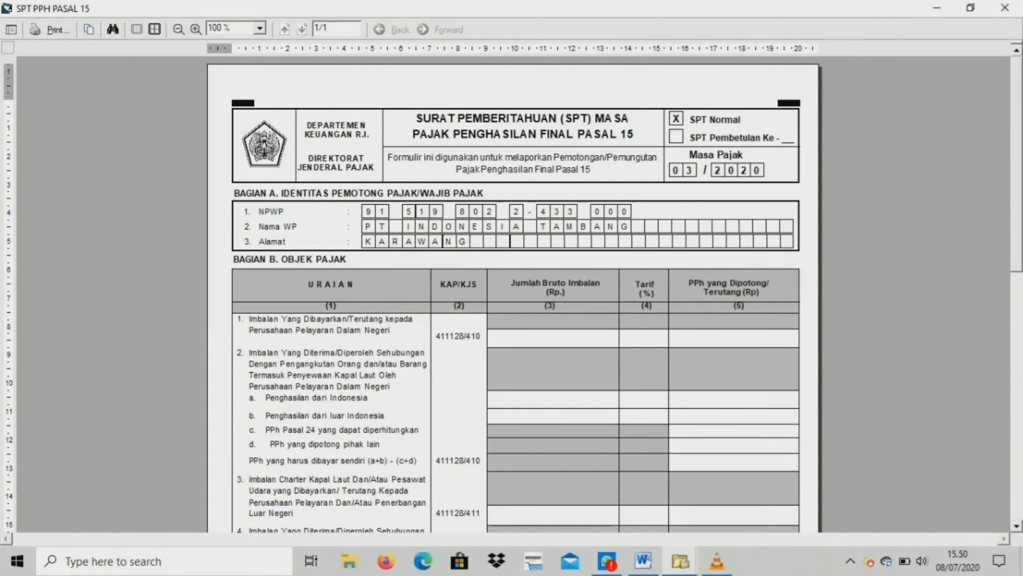
scroll(511, 294, "down", 3)
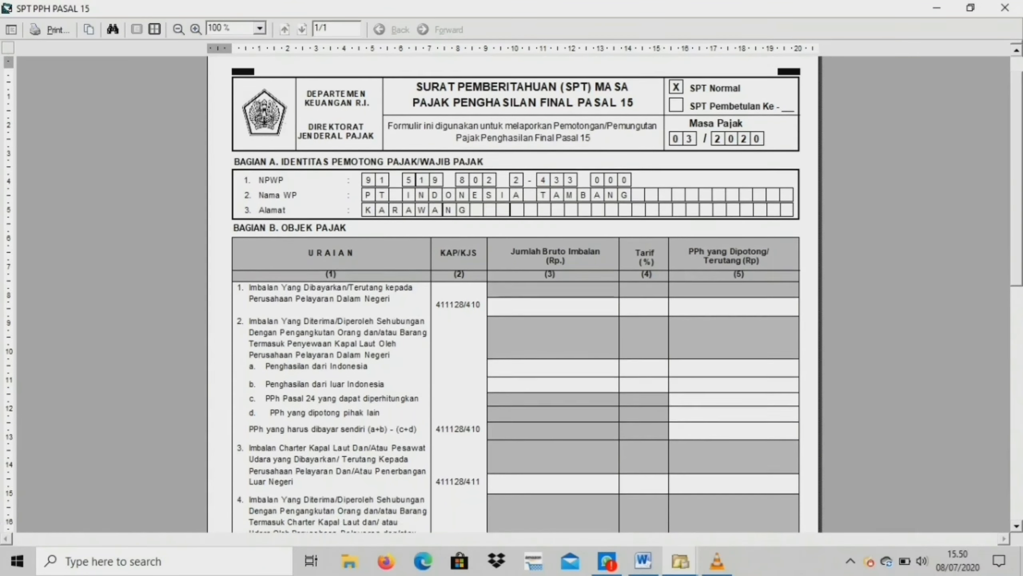
scroll(512, 294, "down", 3)
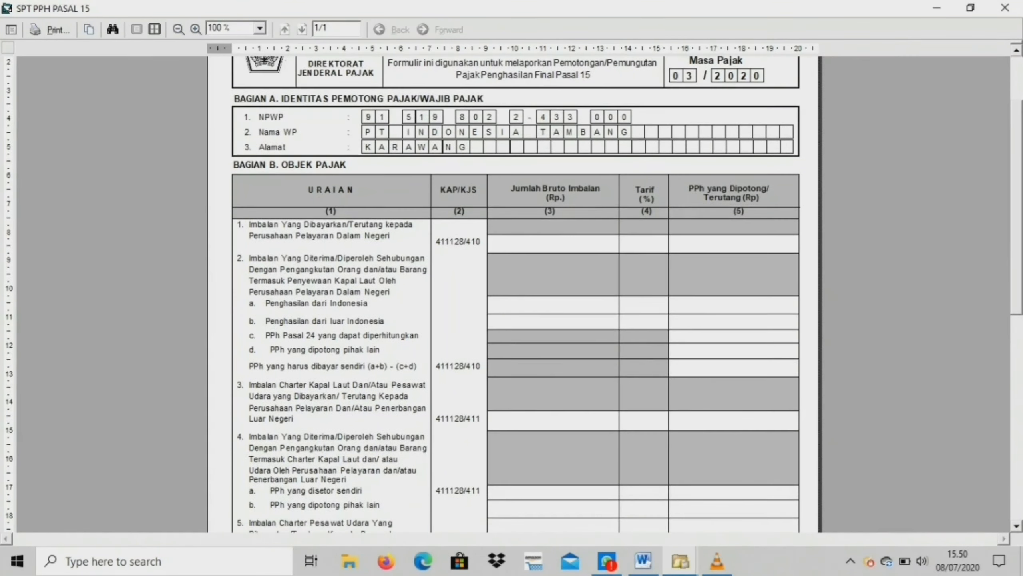
scroll(512, 294, "down", 6)
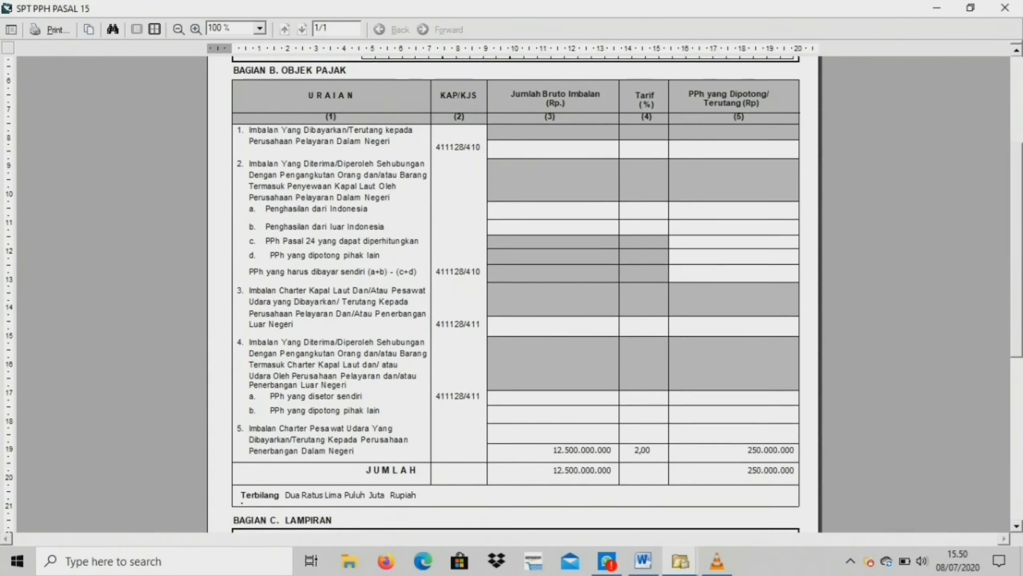
scroll(512, 294, "down", 5)
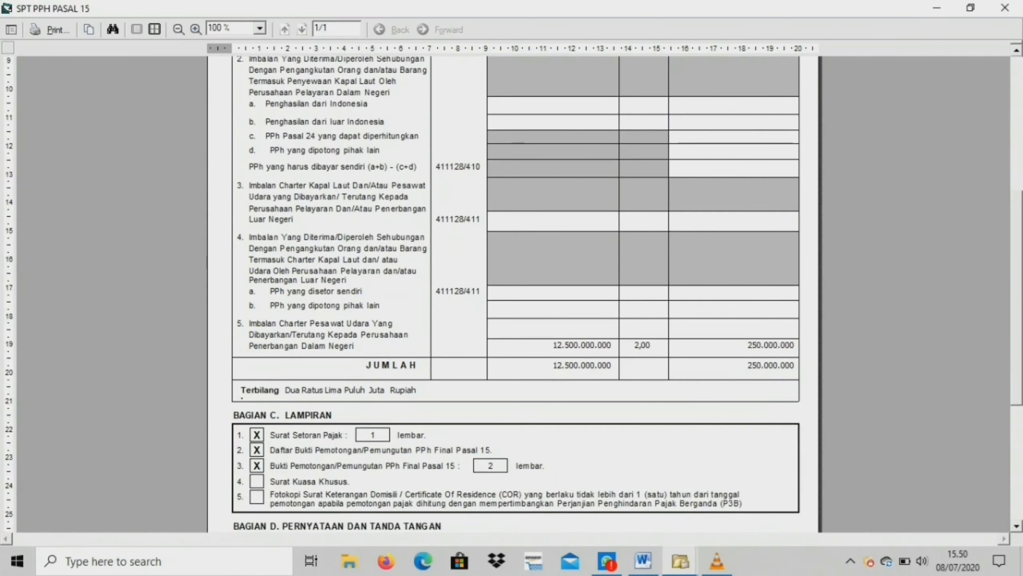
scroll(511, 294, "down", 5)
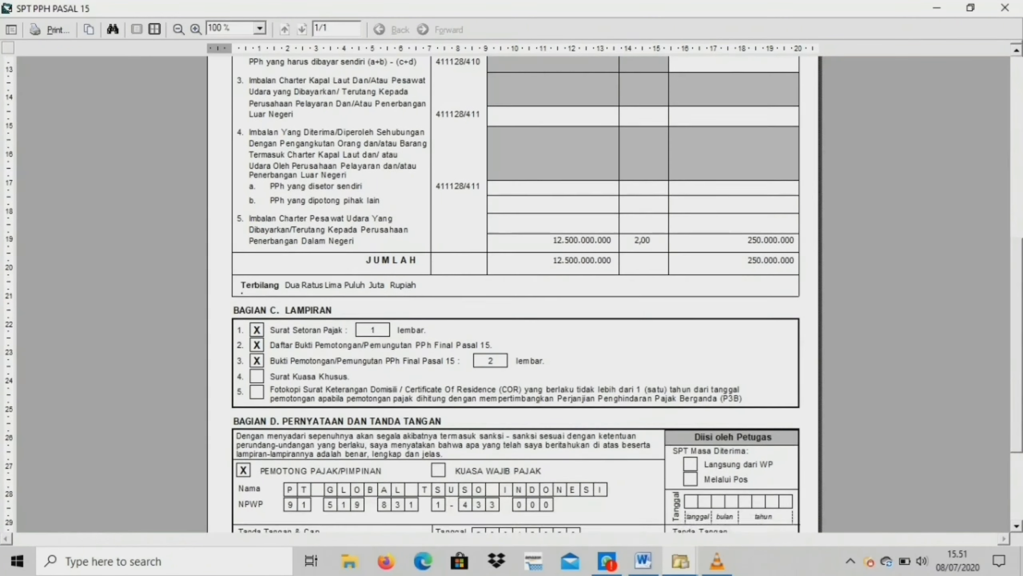
scroll(511, 294, "down", 4)
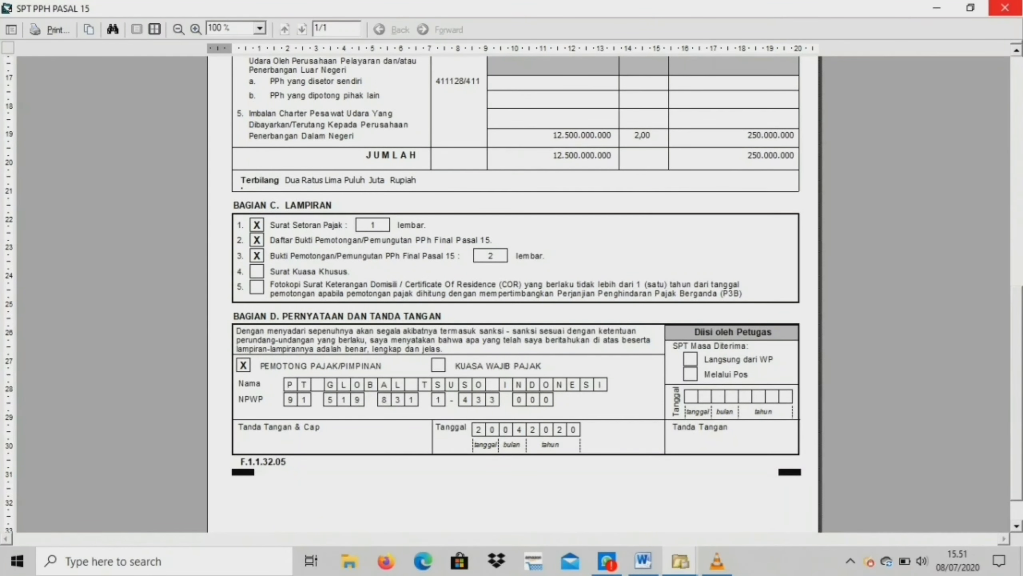
left_click(1005, 8)
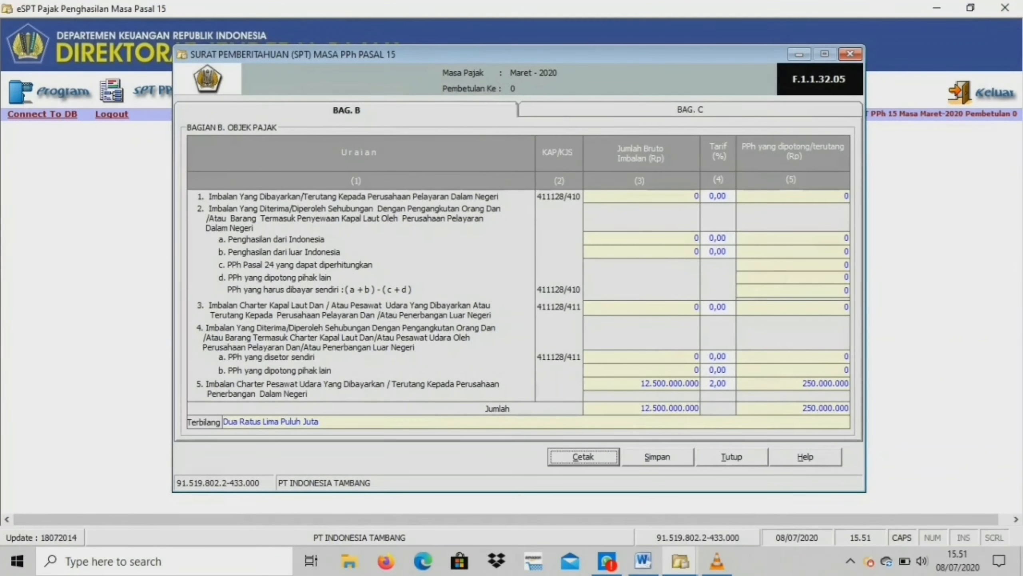
Close the SPT form and create the reporting CSV file for the March 2020 SPT in the Desktop folder.
left_click(731, 457)
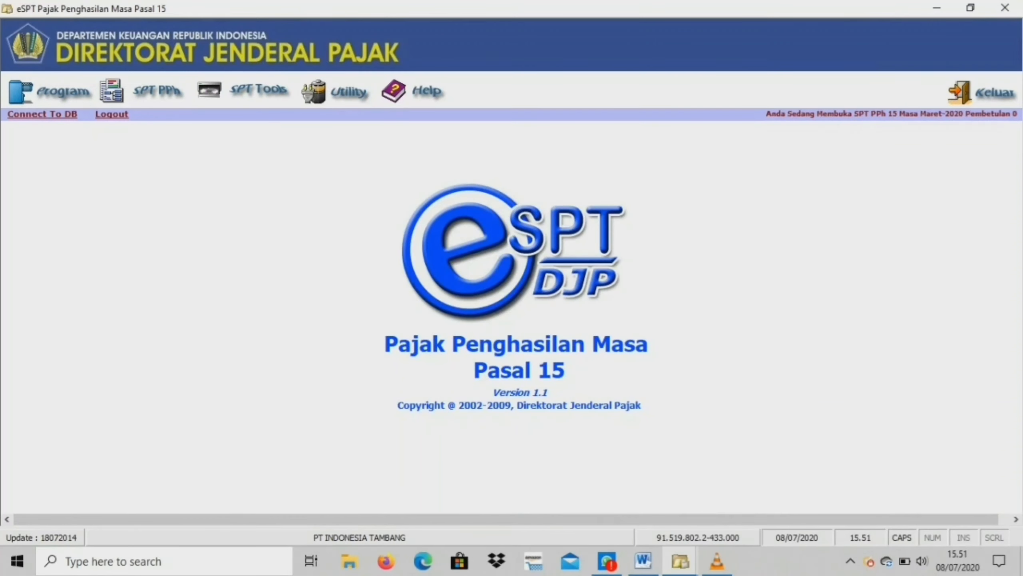
left_click(258, 89)
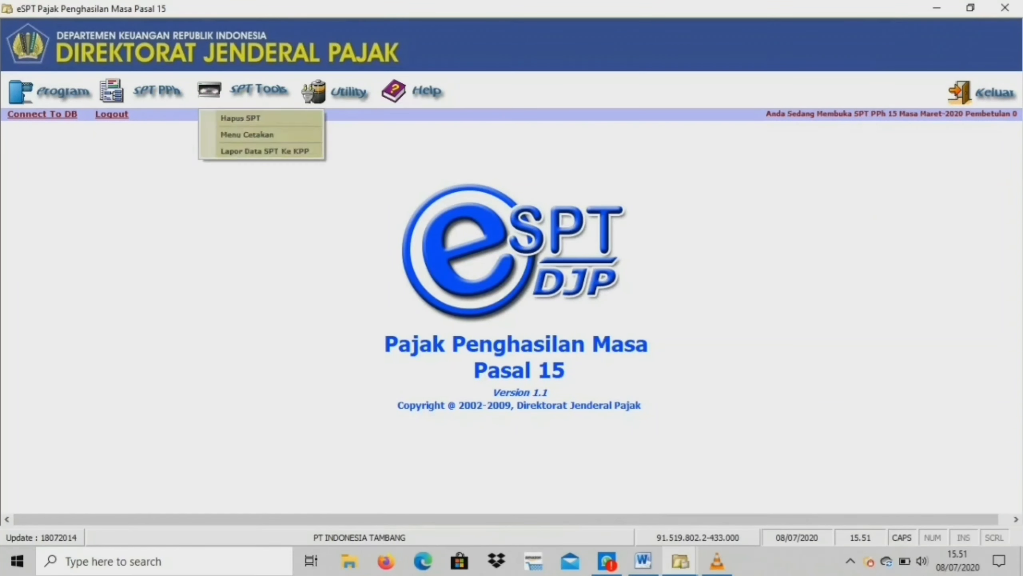
left_click(262, 151)
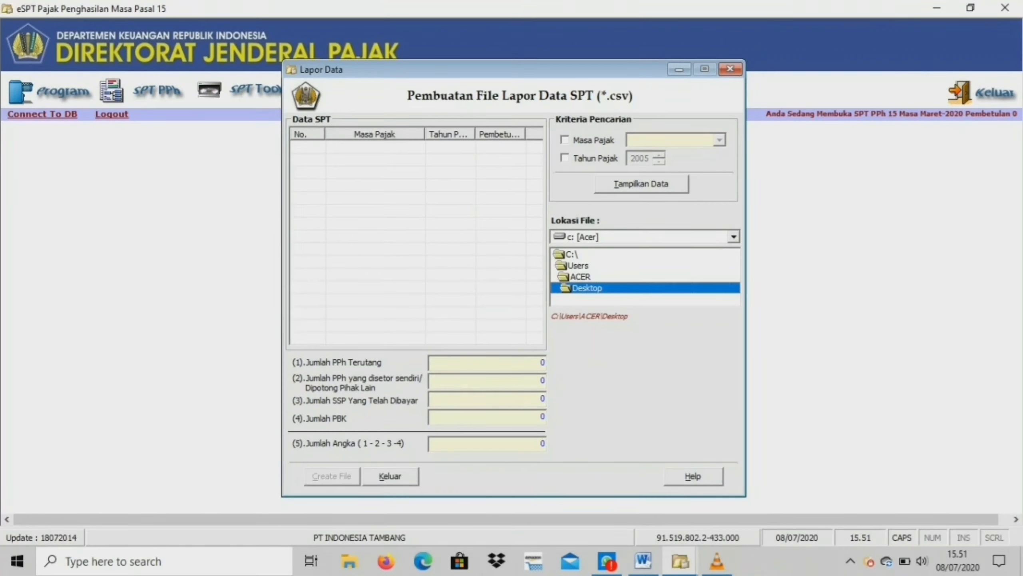
left_click(642, 184)
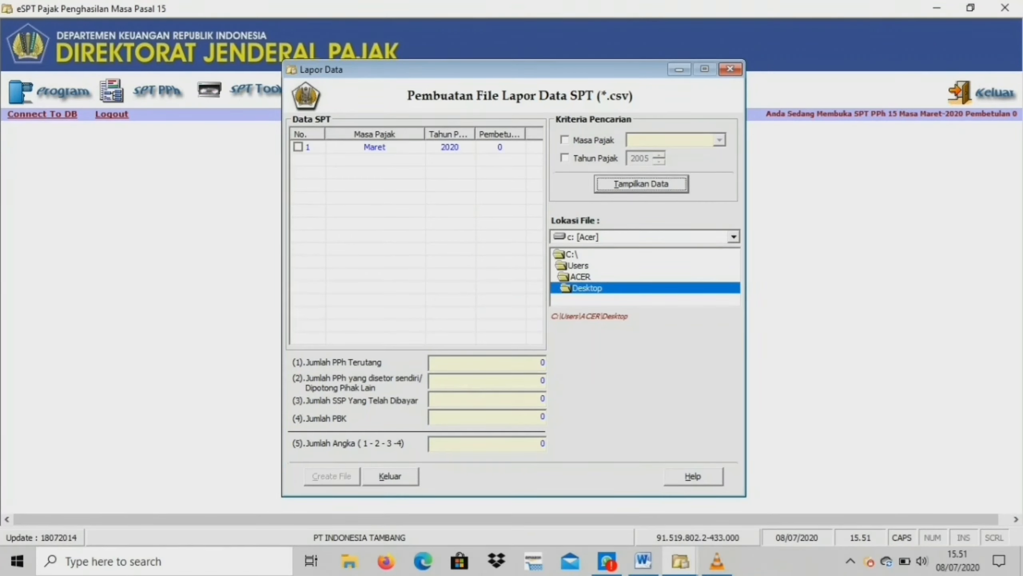
left_click(298, 148)
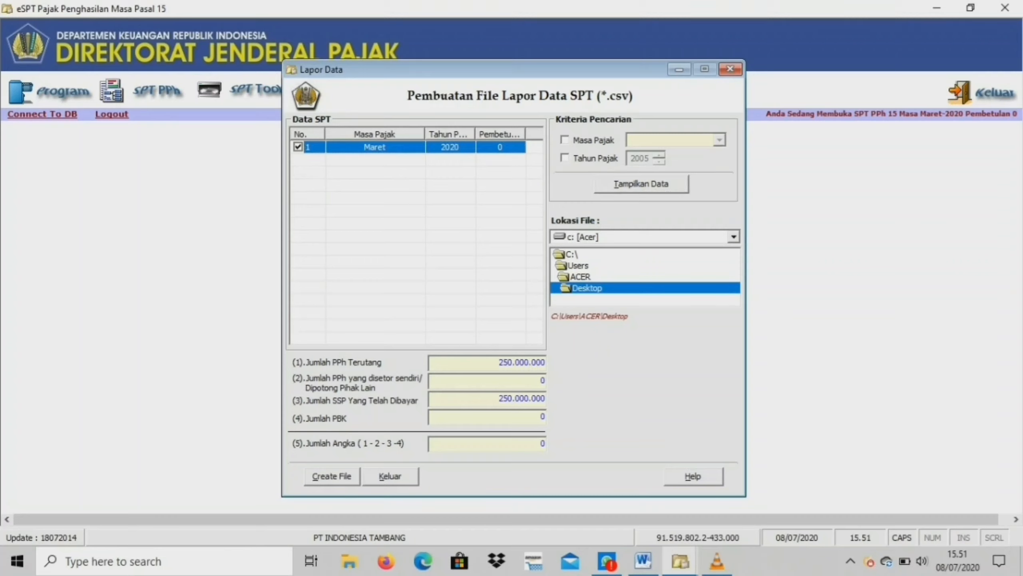
left_click(332, 476)
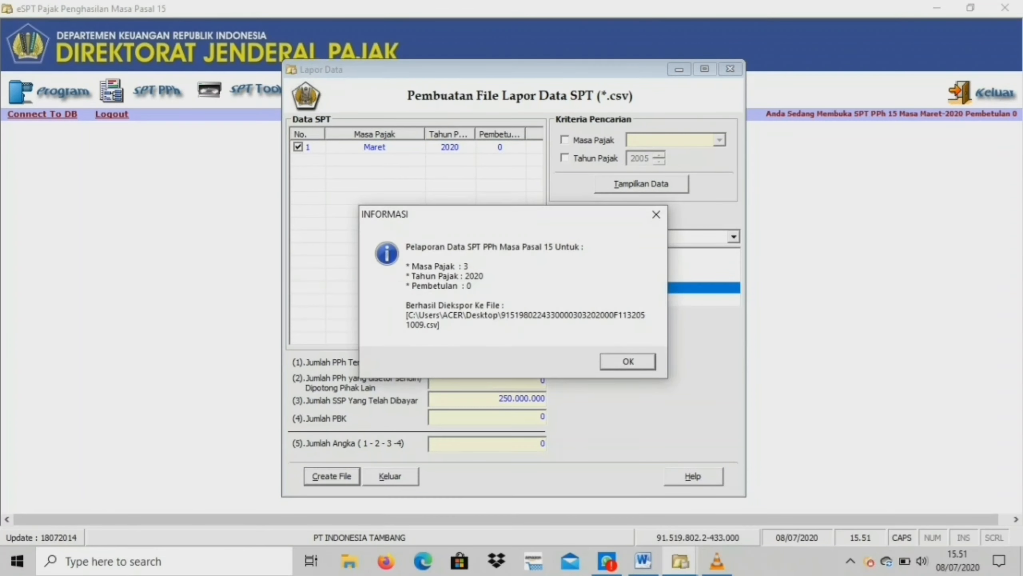
key("Return")
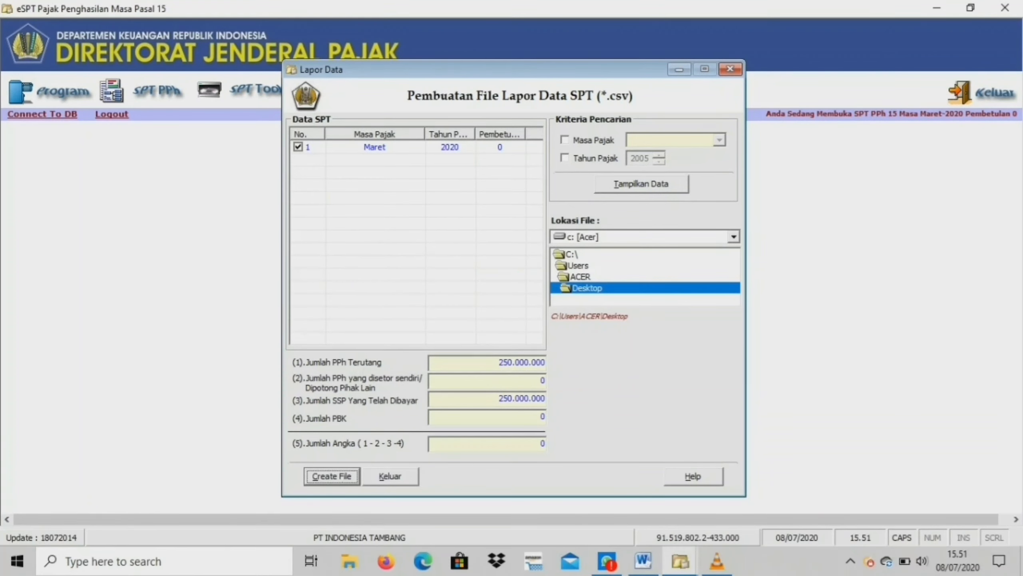
left_click(390, 476)
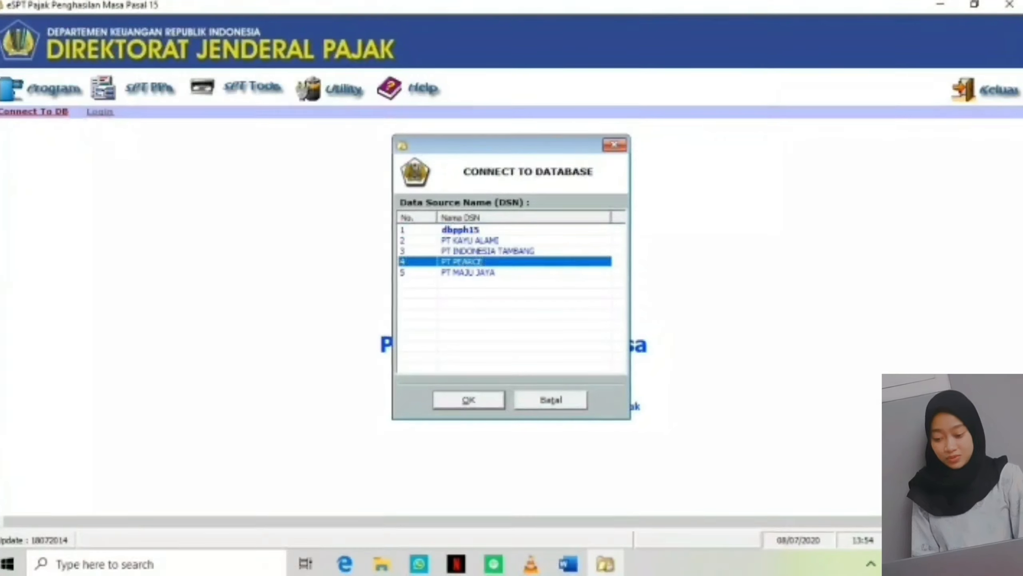
Connect to the PT PEARCE database and log in by entering the company's taxpayer NPWP.
left_click(475, 402)
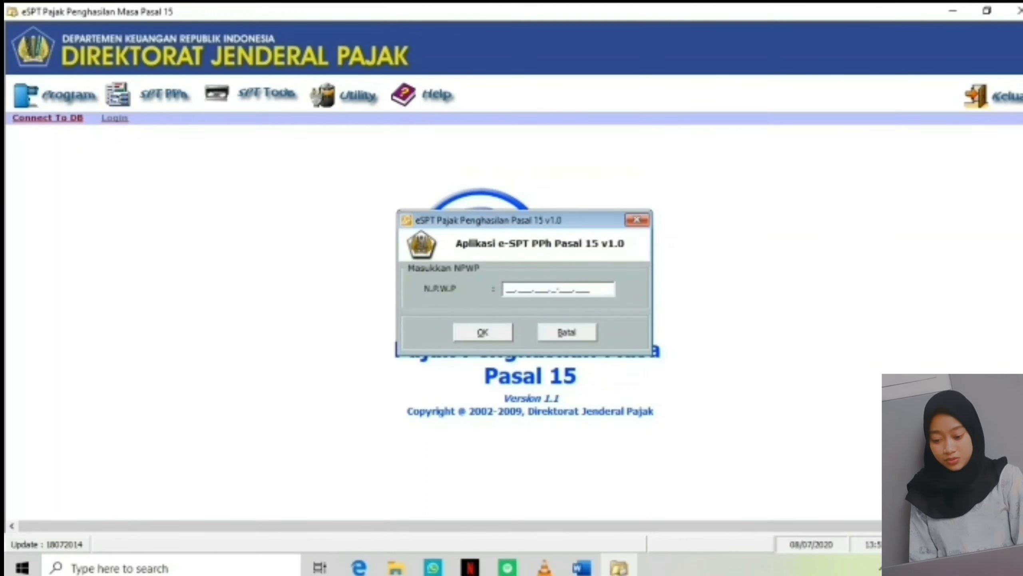
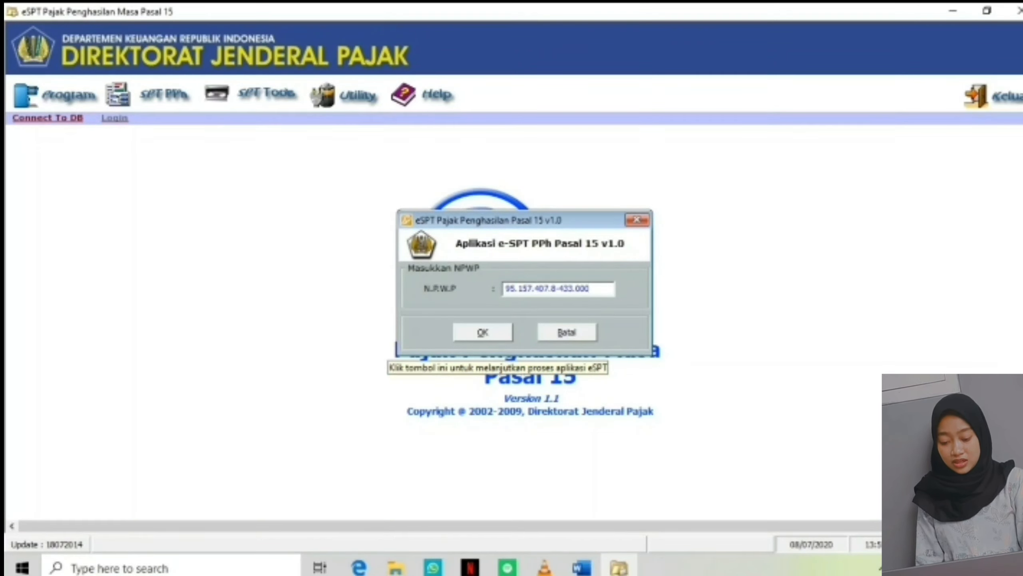
left_click(483, 332)
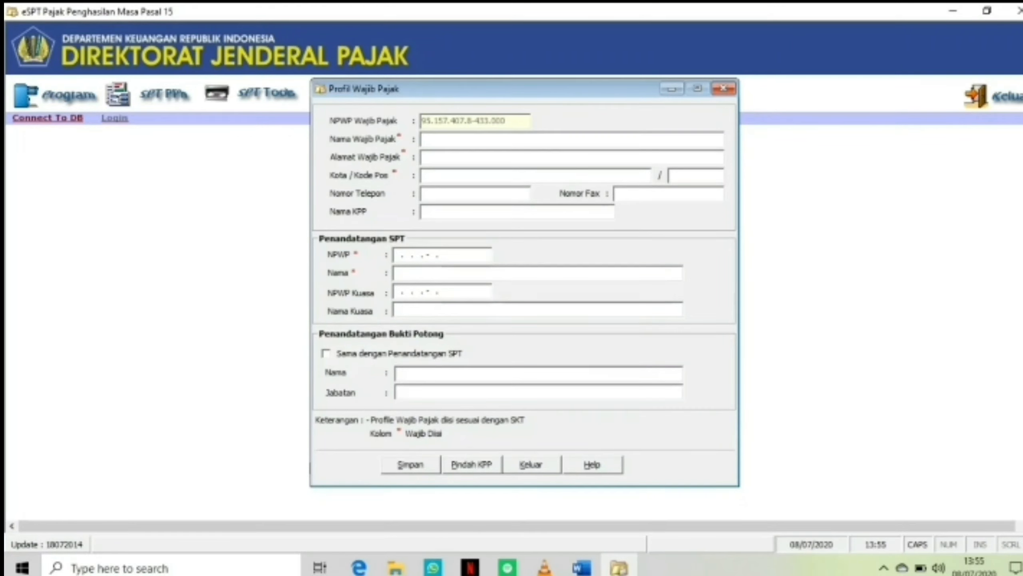
In the taxpayer profile, enter the name PT PEARCE, address KARAWANG, city KARAWANG and postal code 41314.
type("PT PEARCE")
left_click(423, 157)
type("KARAWANG")
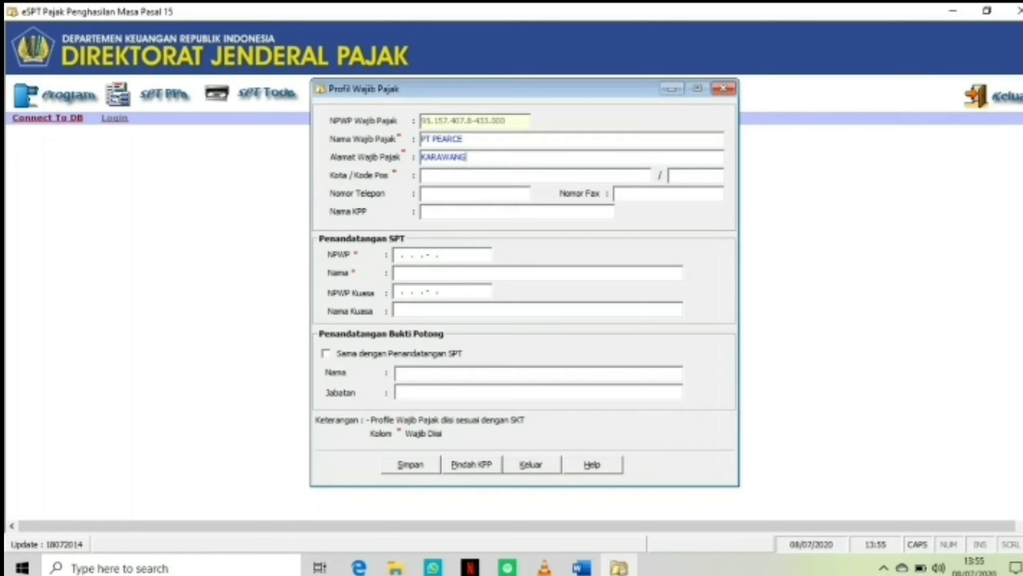
left_click(422, 175)
type("KARAWANG")
left_click(671, 175)
type("41314")
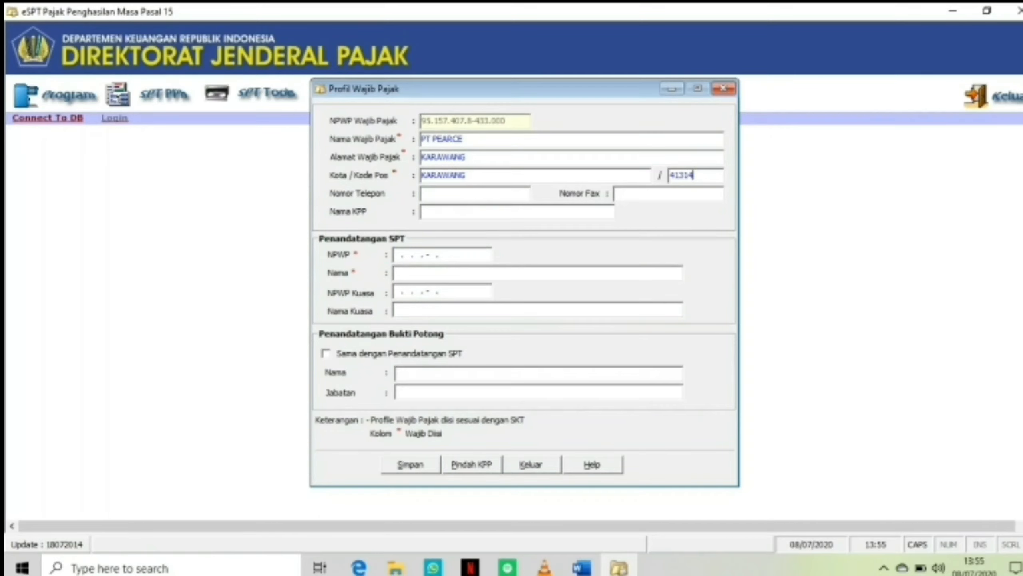
Fill in the company's phone number and set the KPP name to KARAWANG PRATAMA.
left_click(422, 193)
left_click(422, 211)
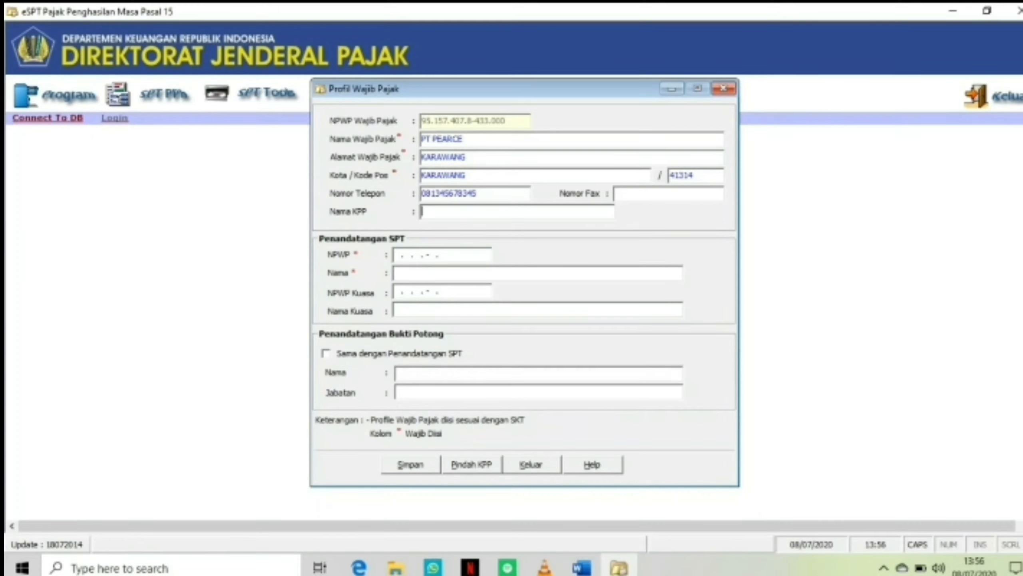
type("KARAWANG PRATAMA")
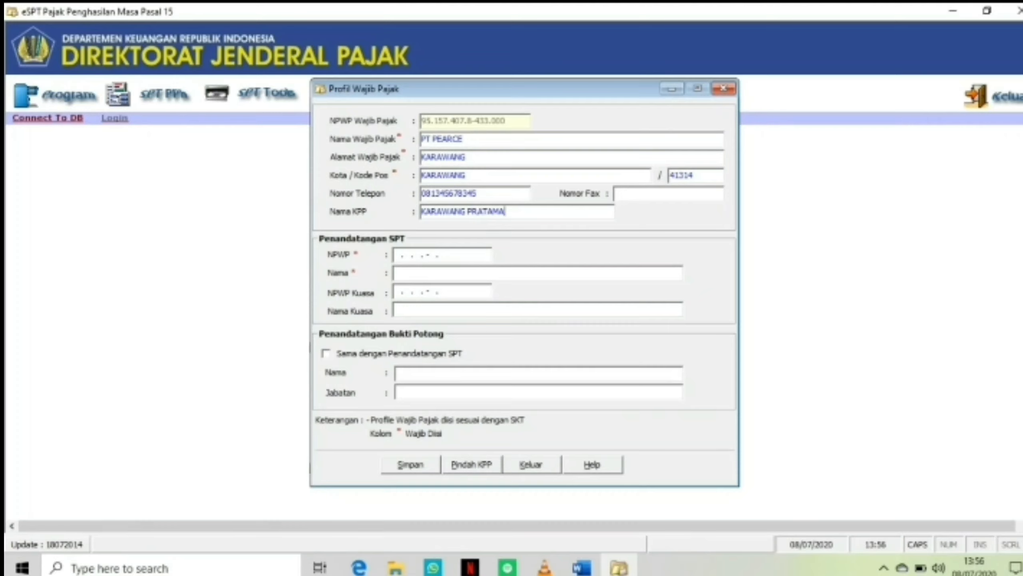
Enter the SPT signer's NPWP in the signature section.
left_click(422, 255)
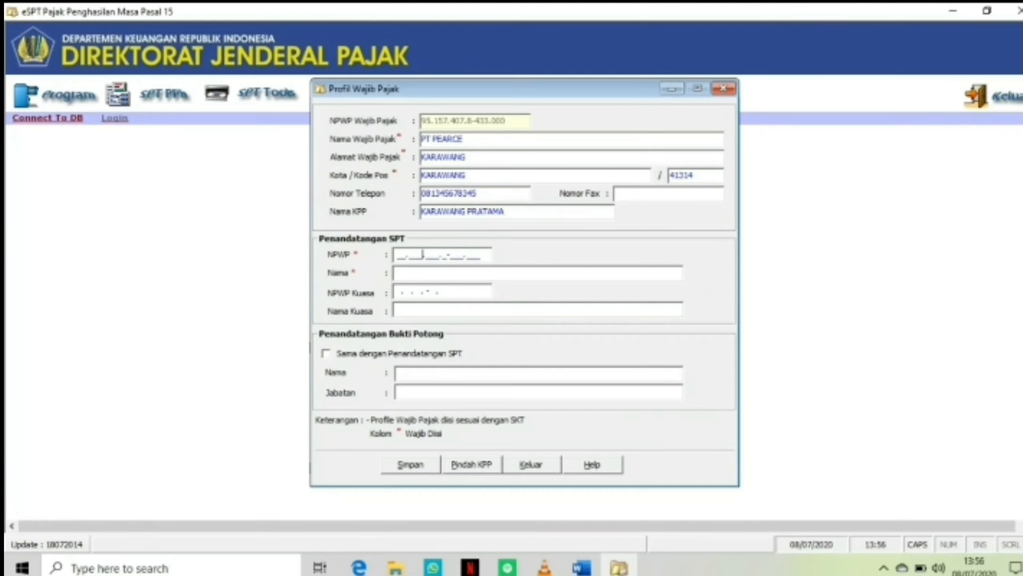
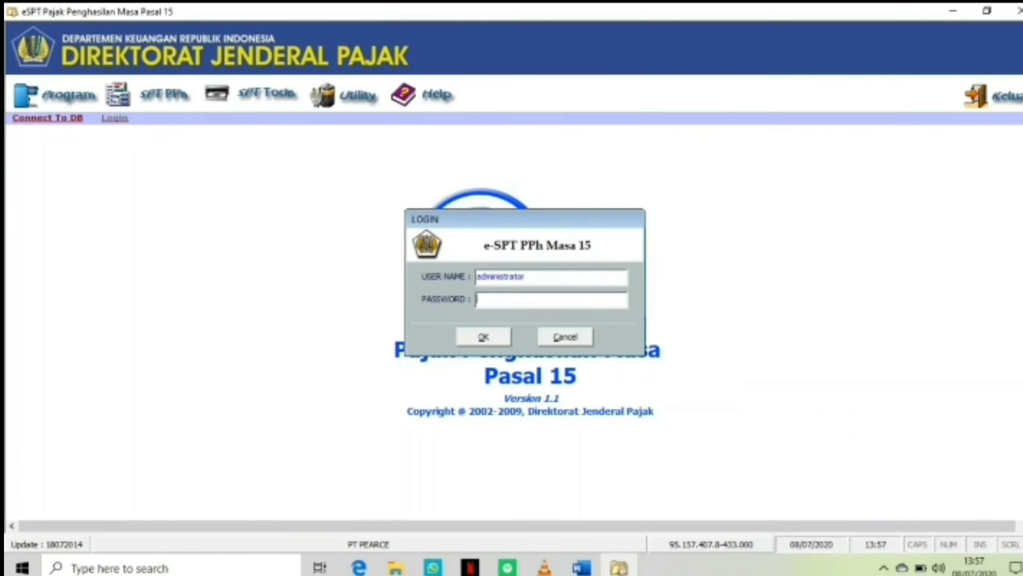
Log in as administrator by entering the account password.
type("123")
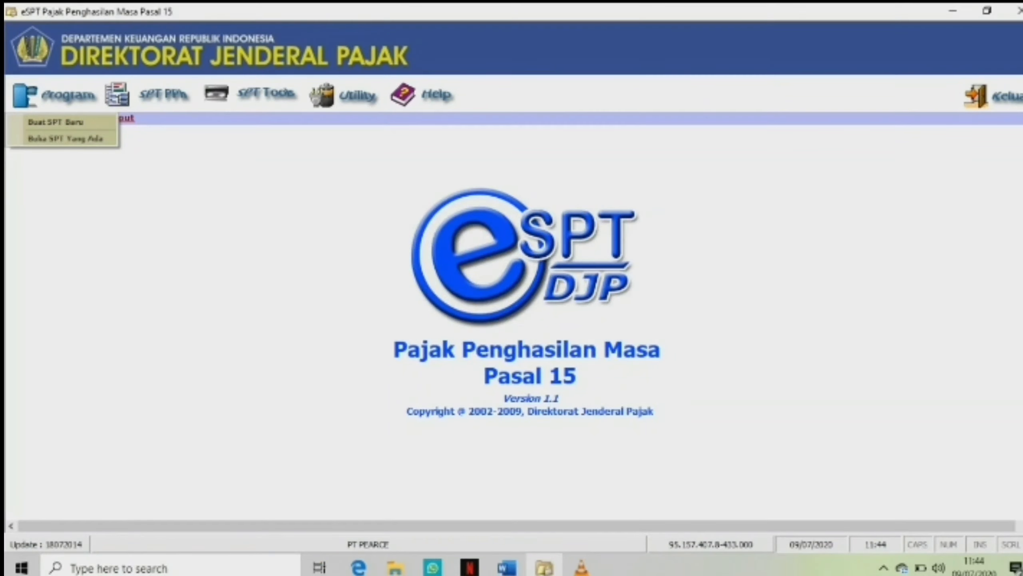
key("Return")
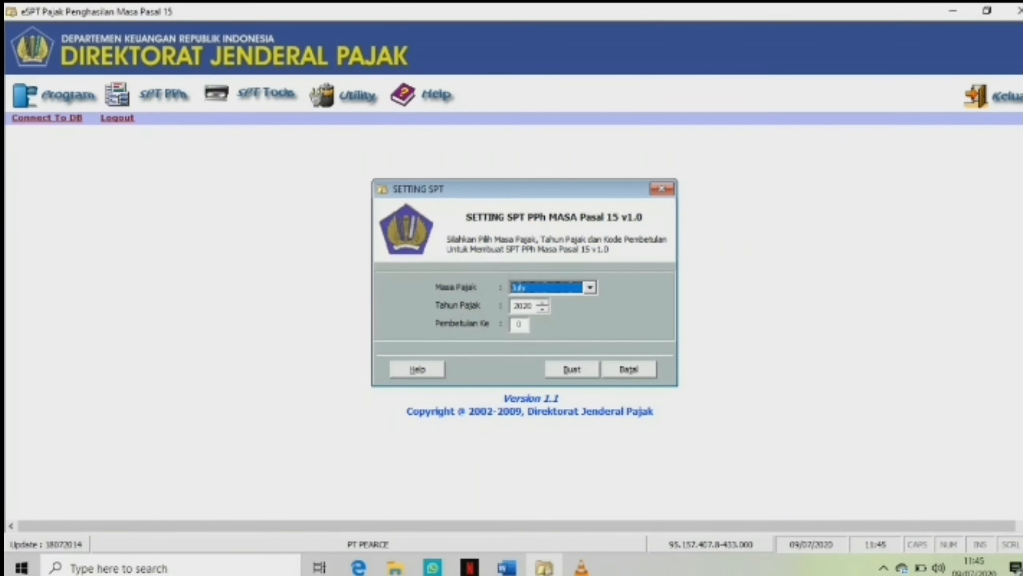
Check the exercise document in Word for the month and year of PT Pearce's shipping transaction.
left_click(507, 568)
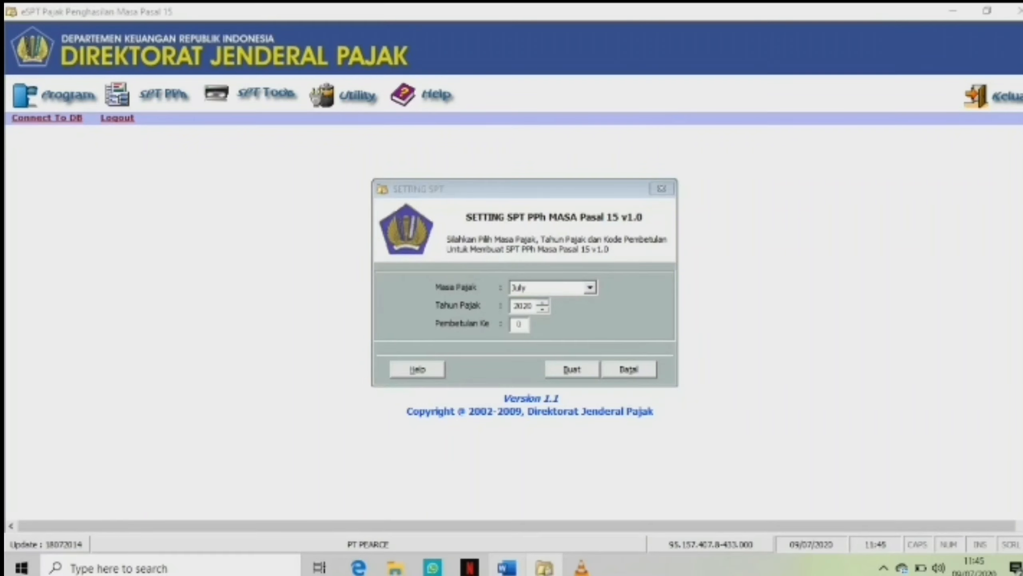
left_click(629, 285)
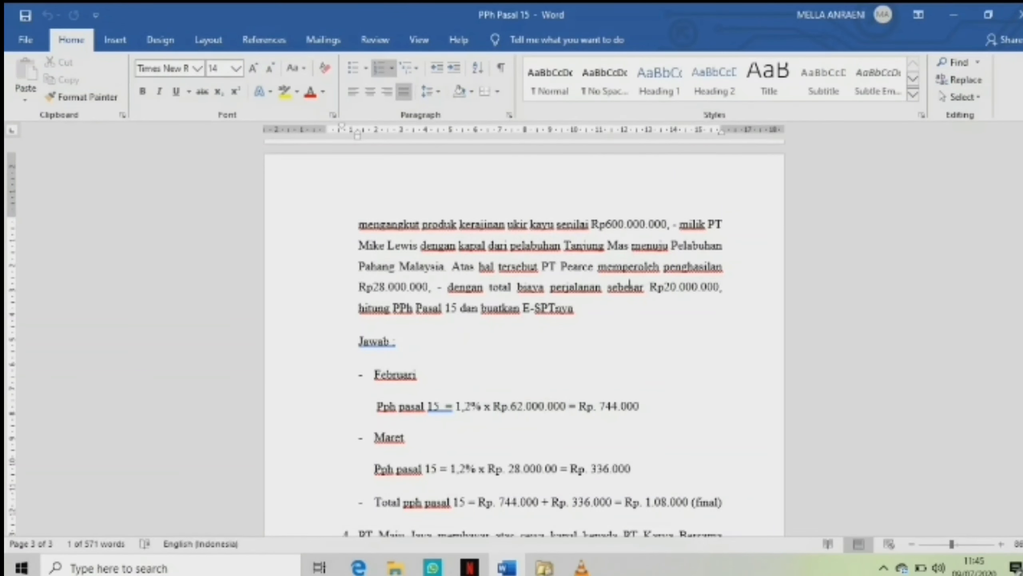
left_click_drag(422, 375, 373, 375)
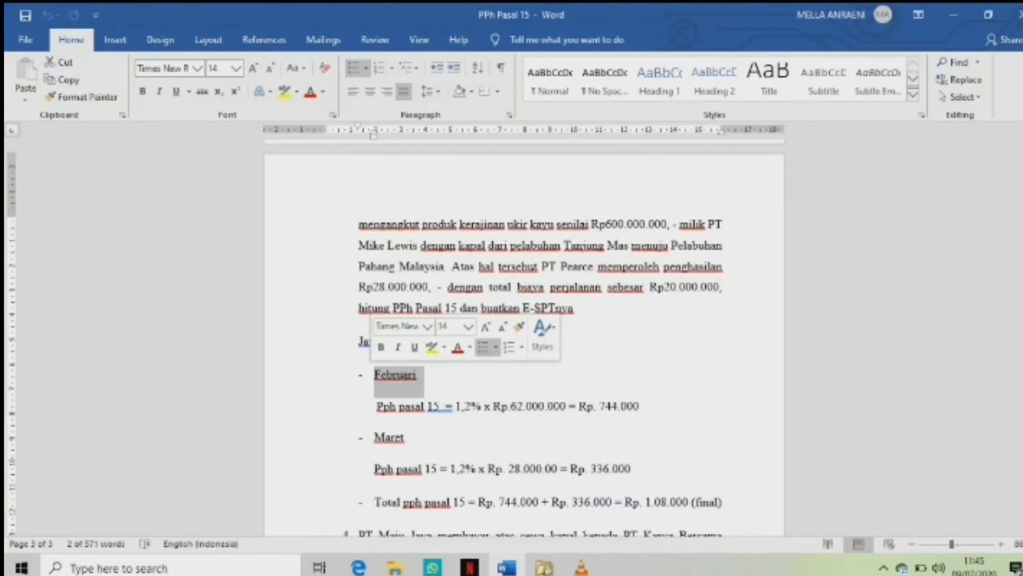
left_click(419, 375)
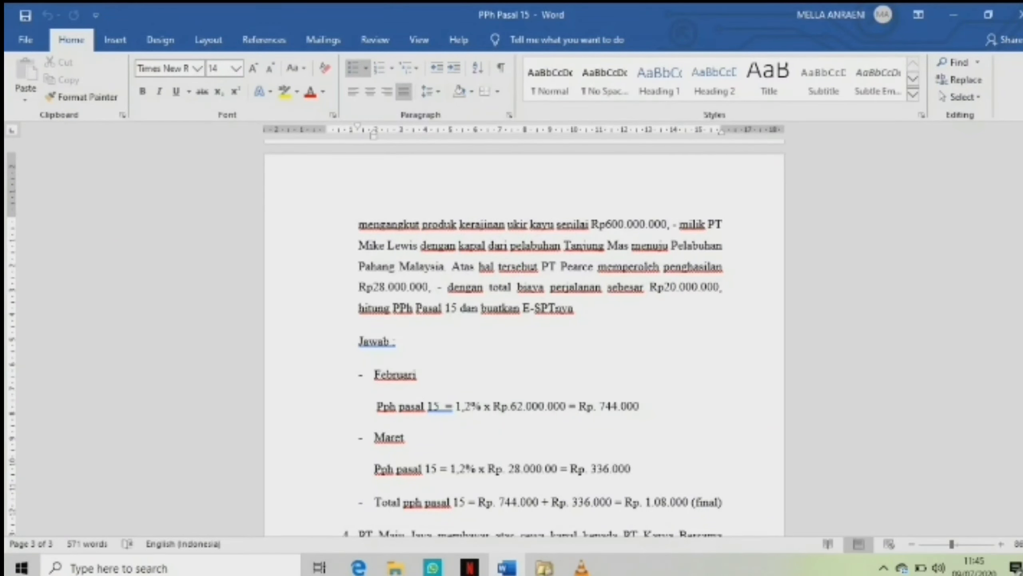
scroll(524, 342, "up", 5)
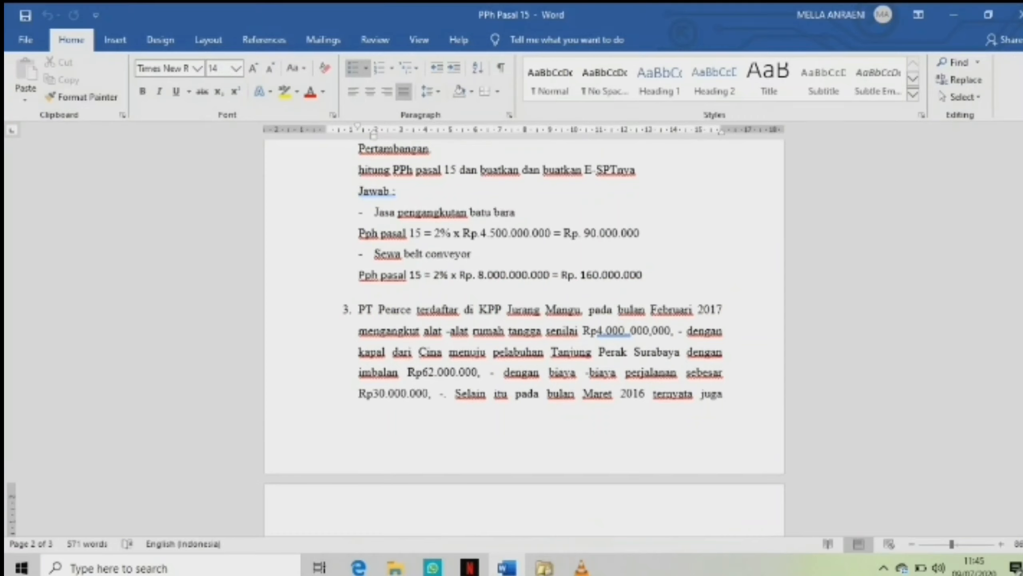
left_click_drag(651, 309, 725, 309)
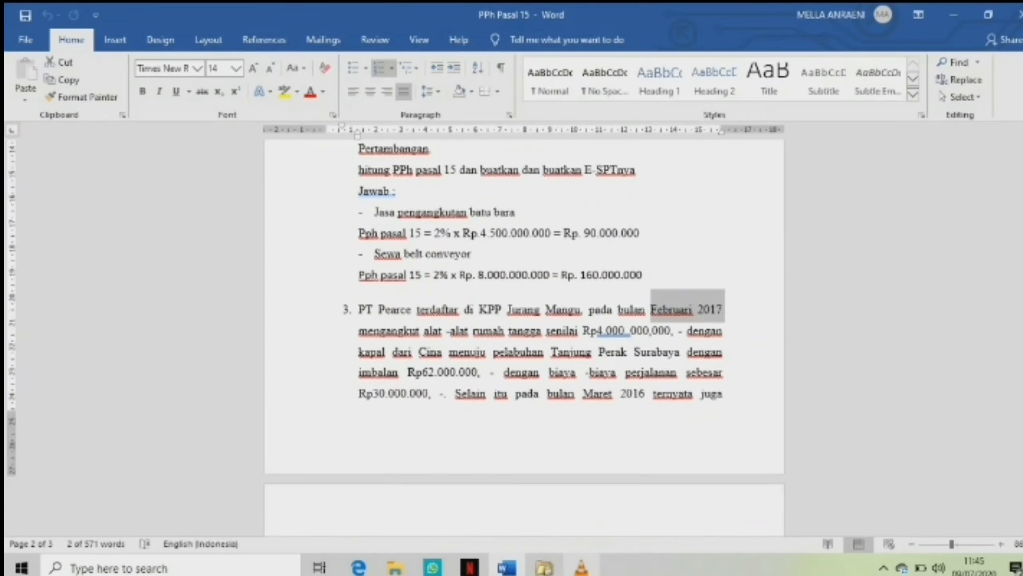
left_click(544, 567)
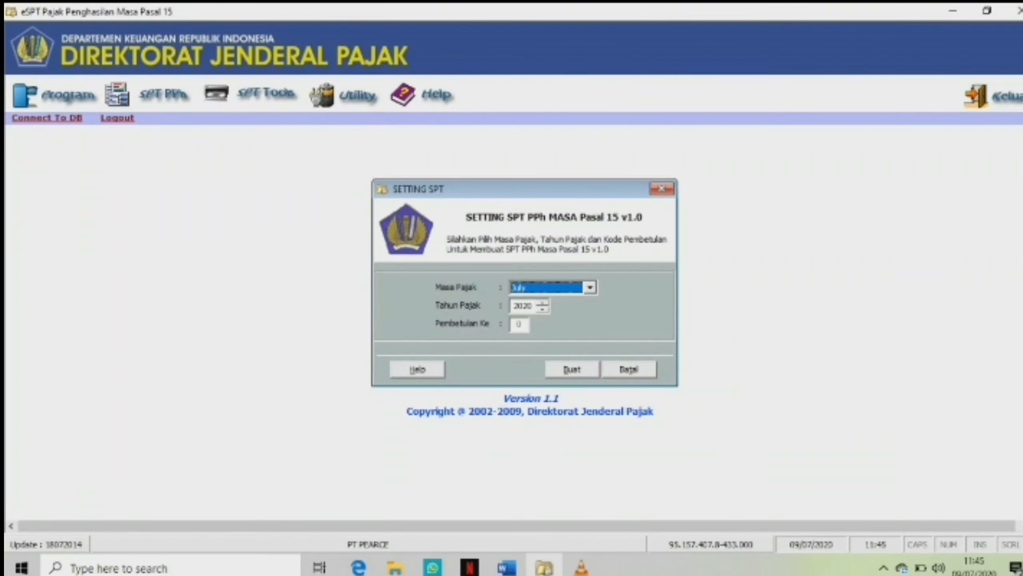
Create a new SPT for tax period February, tax year 2017, correction 0.
left_click(591, 287)
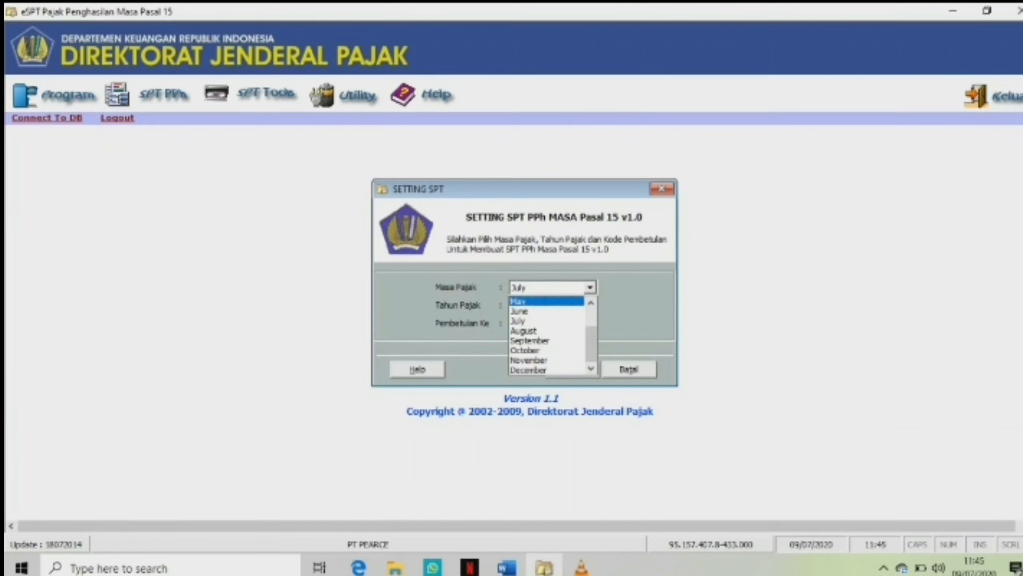
key("Up")
key("Up")
key("Up")
key("Up")
key("Down")
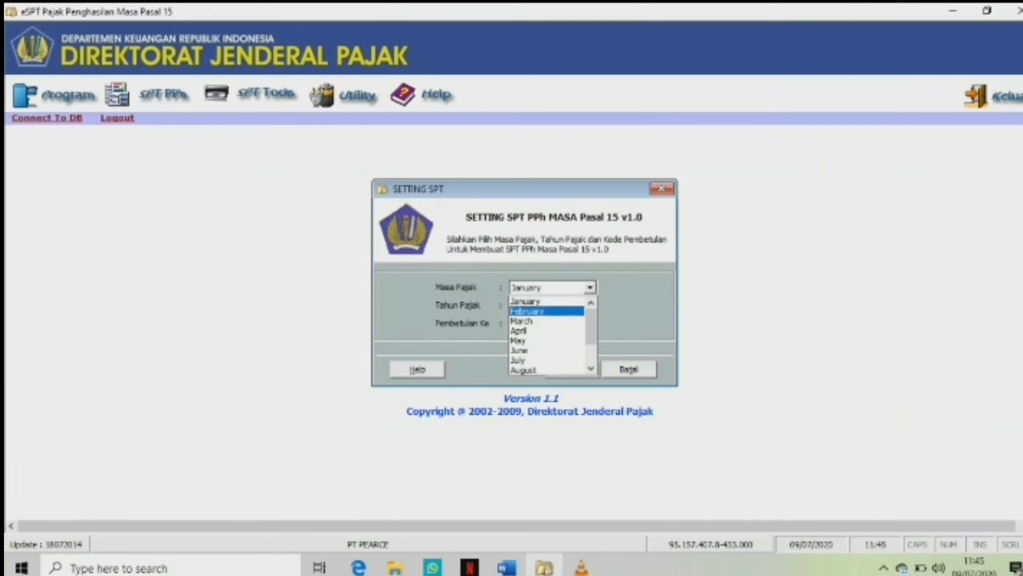
key("Return")
key("Tab")
key("Down")
key("Down")
key("Down")
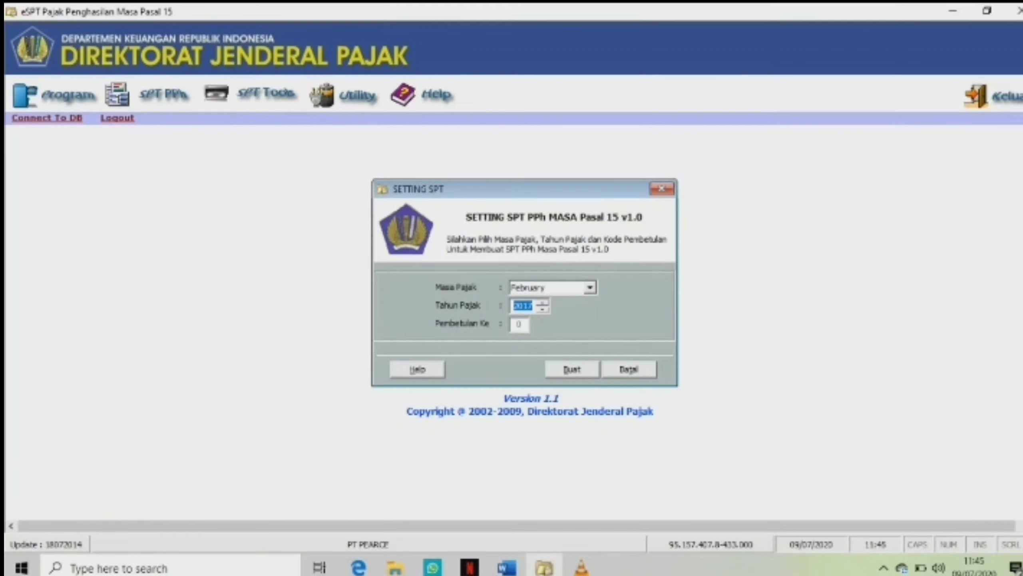
key("alt+b")
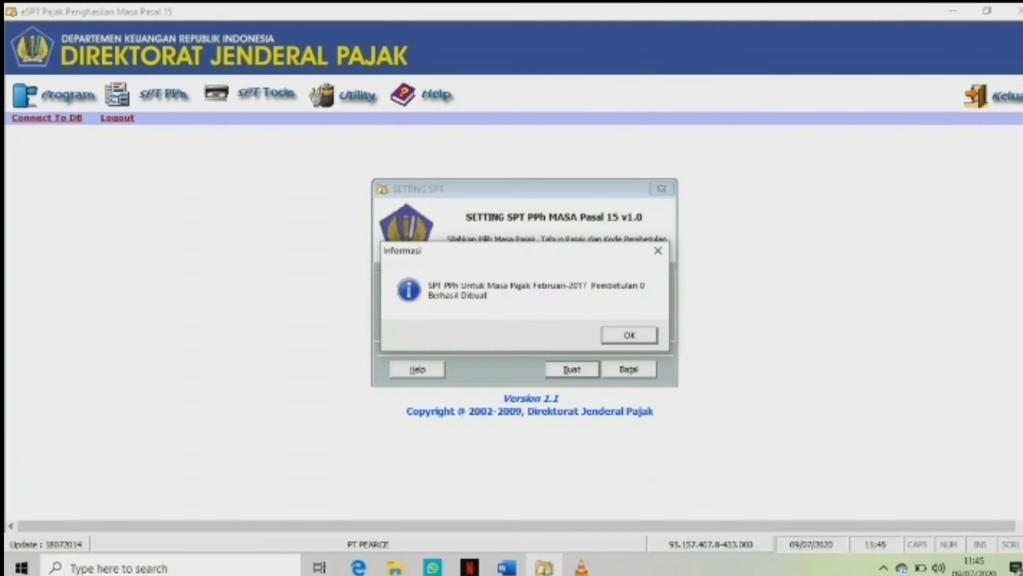
key("Return")
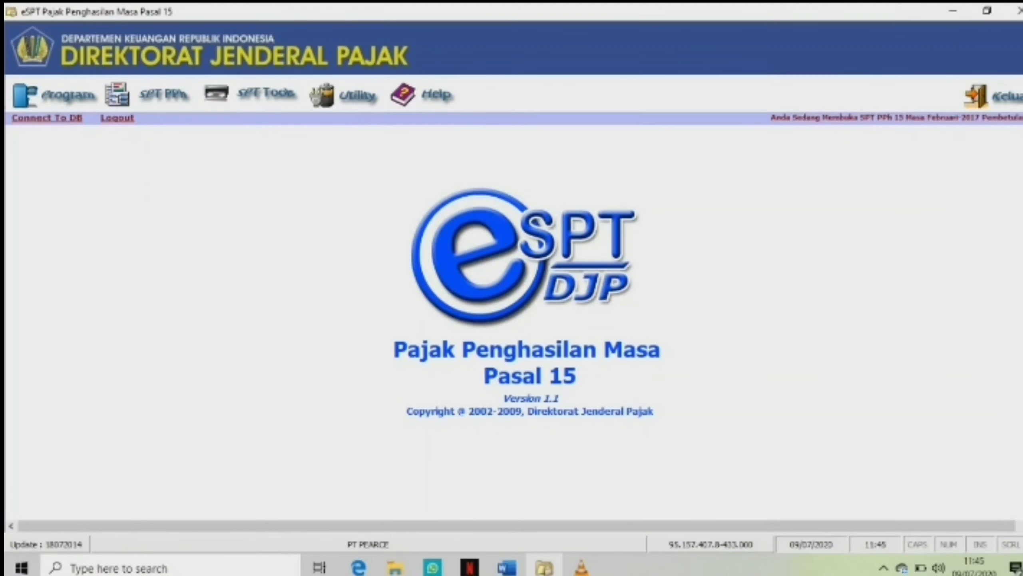
Set the Pasal 15 tariff for payments to domestic shipping companies to 1,2% and save it.
left_click(357, 96)
mouse_move(377, 155)
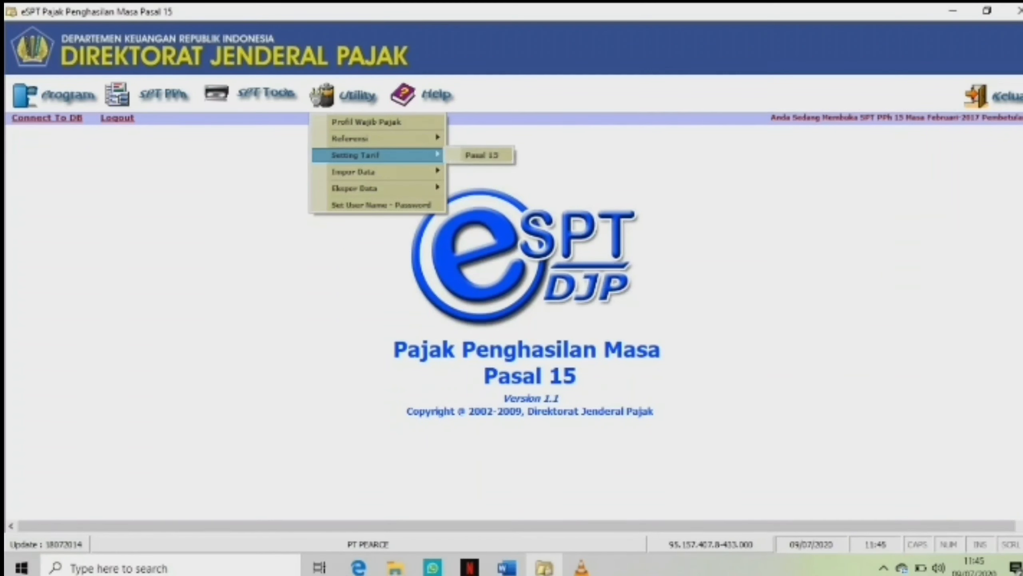
left_click(481, 155)
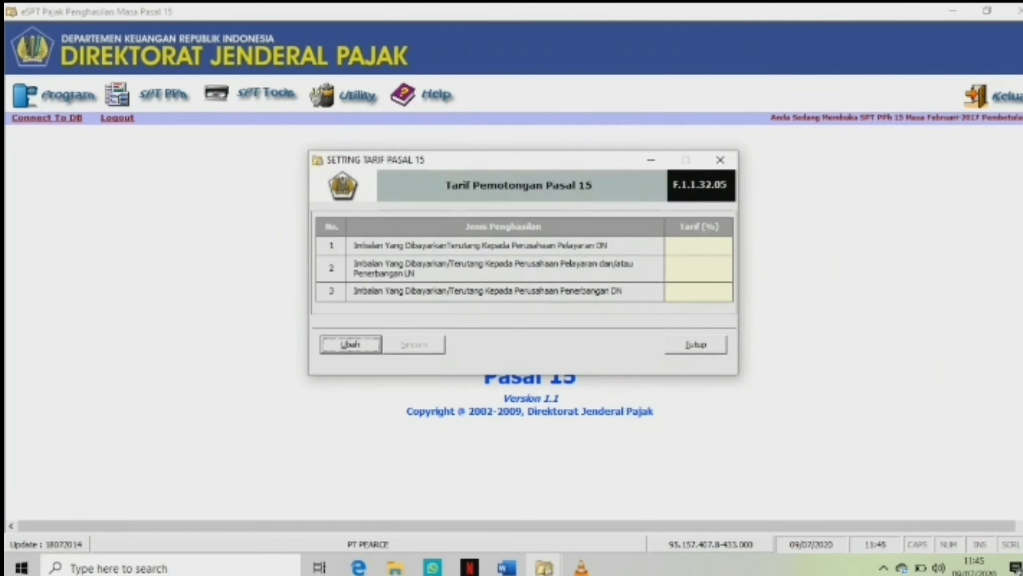
key("Return")
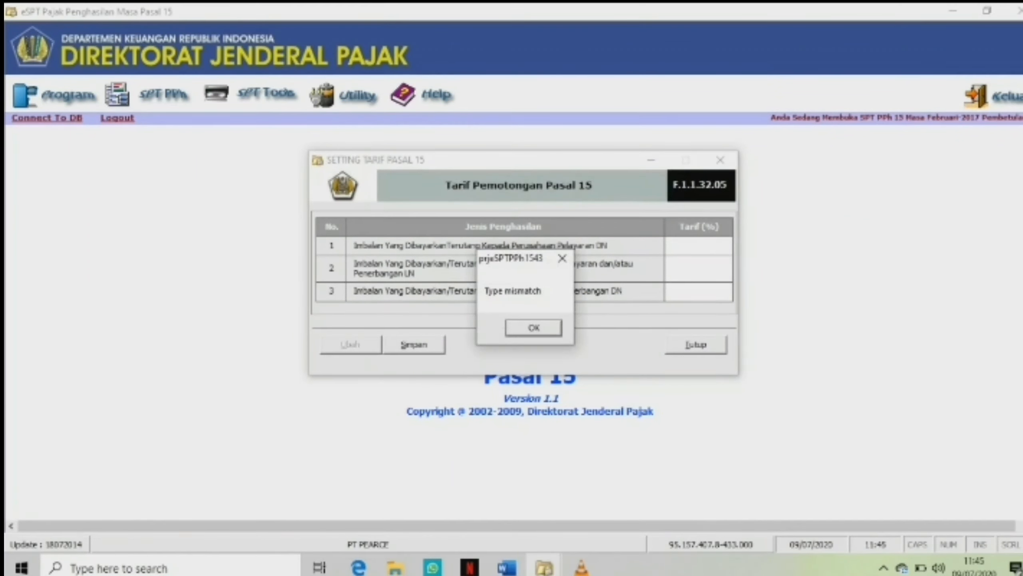
key("Return")
type("1,2")
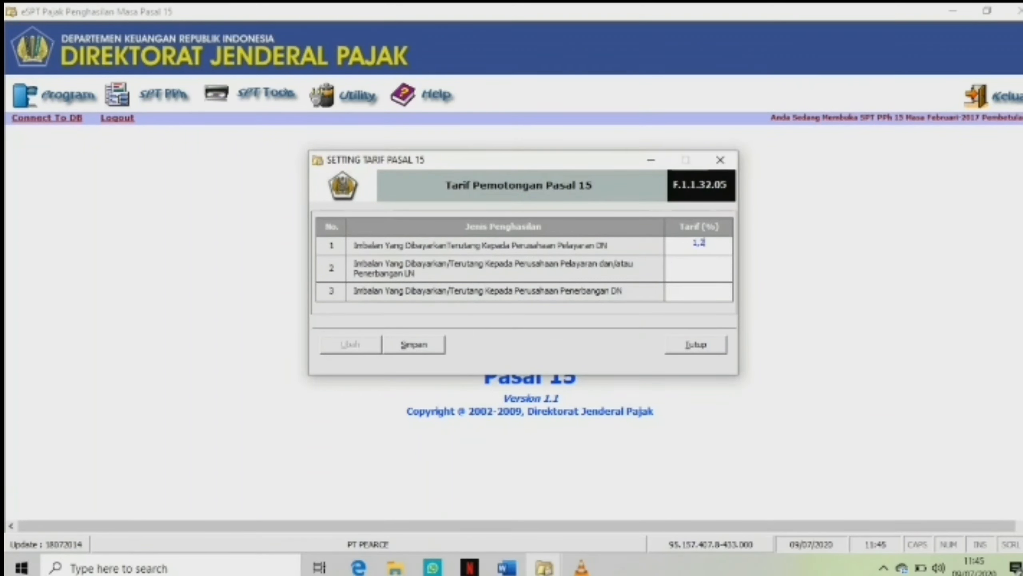
key("alt+s")
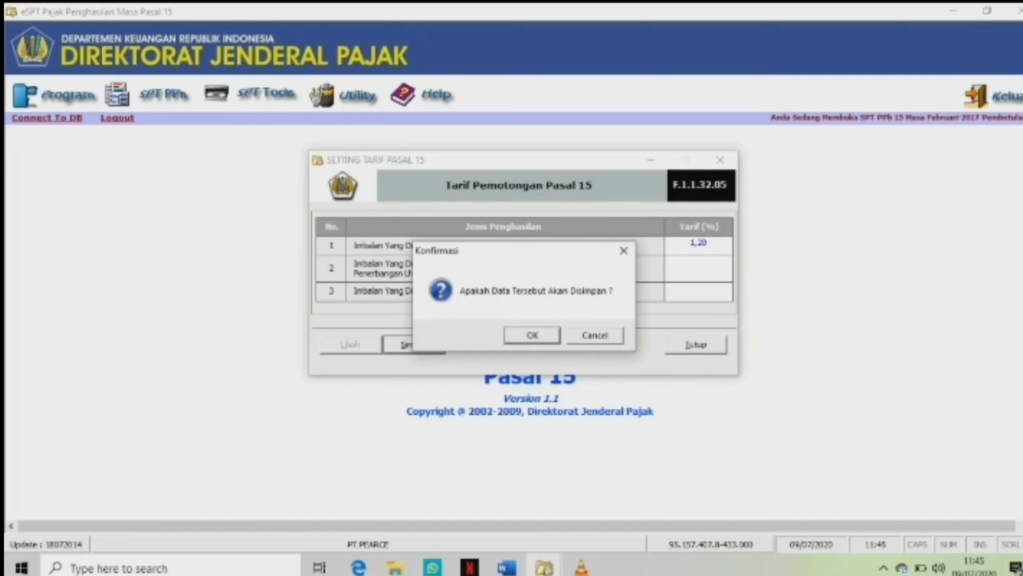
key("Return")
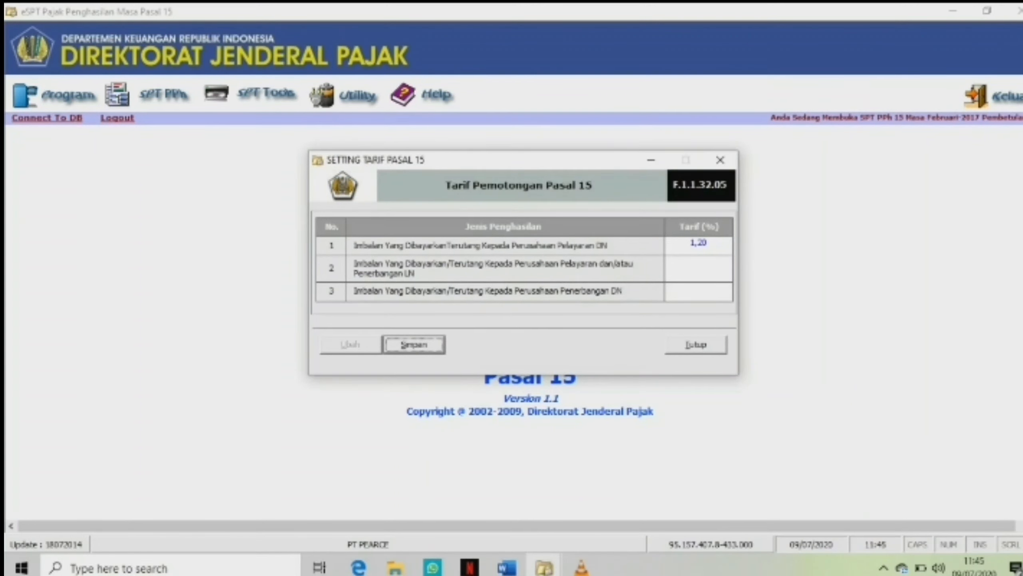
key("alt+t")
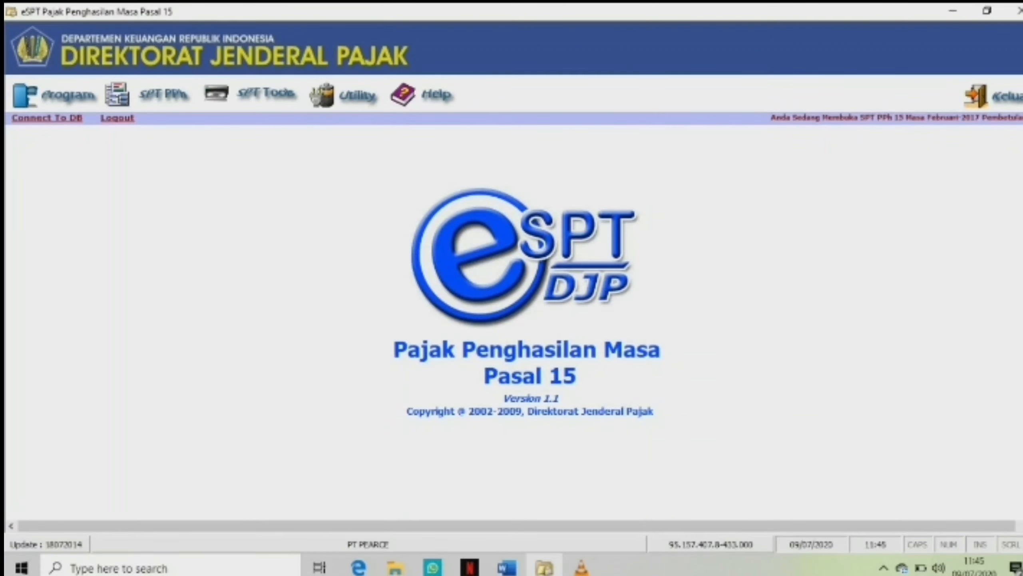
Open a withholding slip for payments to a domestic shipping company and enter the withheld party's NPWP and name PT MAKE LEWIS.
left_click(162, 94)
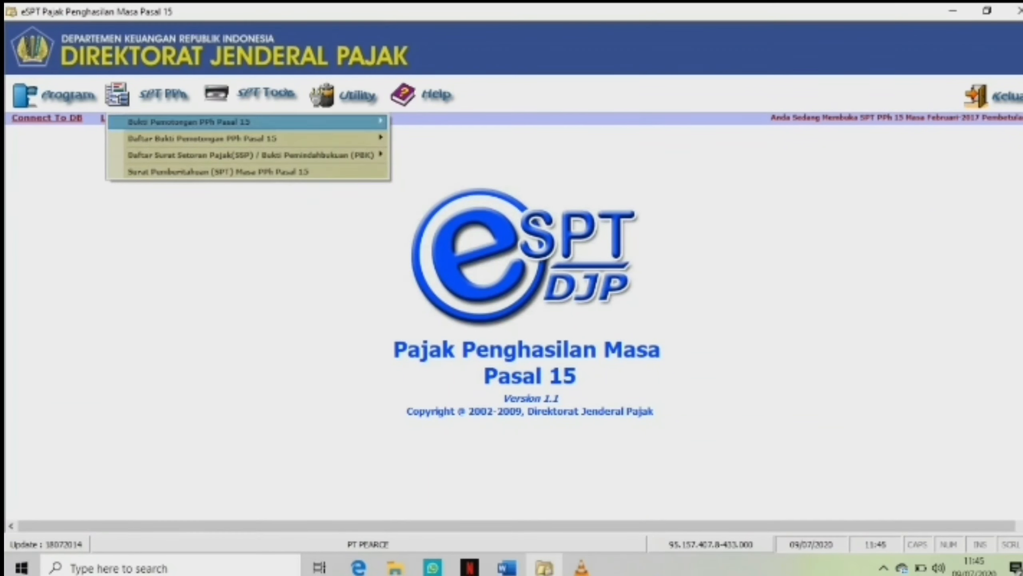
mouse_move(194, 122)
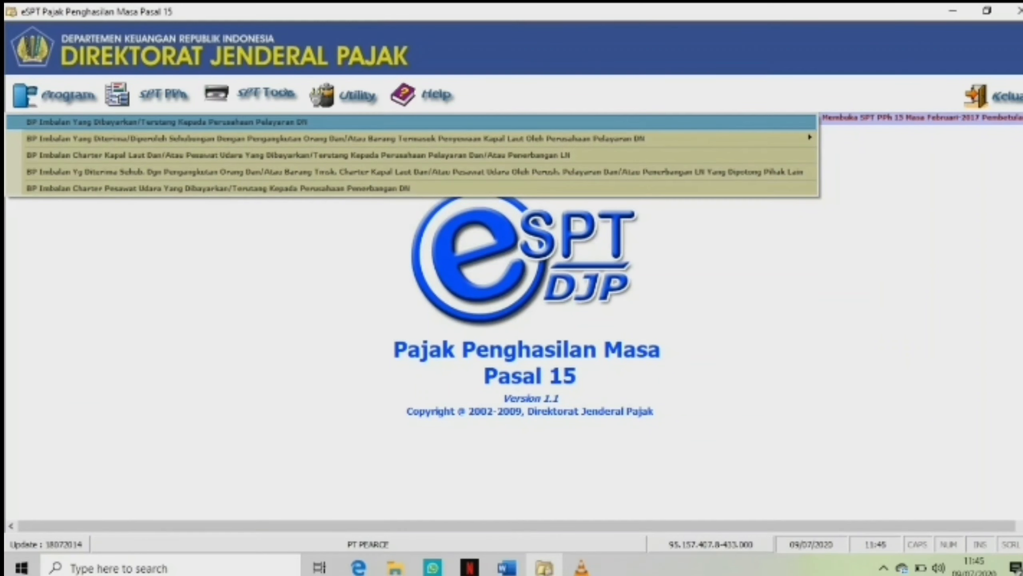
left_click(167, 122)
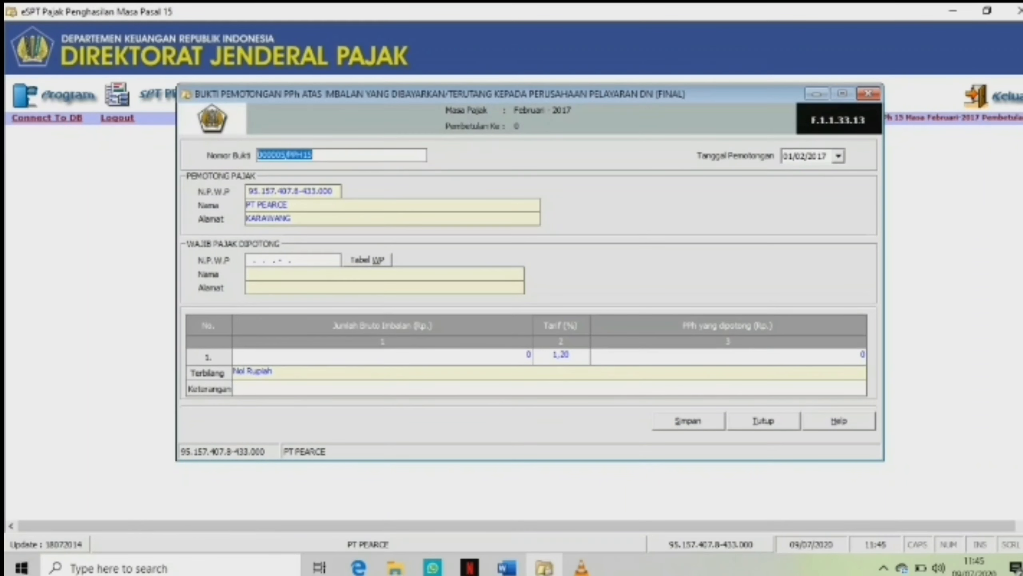
left_click(254, 259)
type("00.000.0")
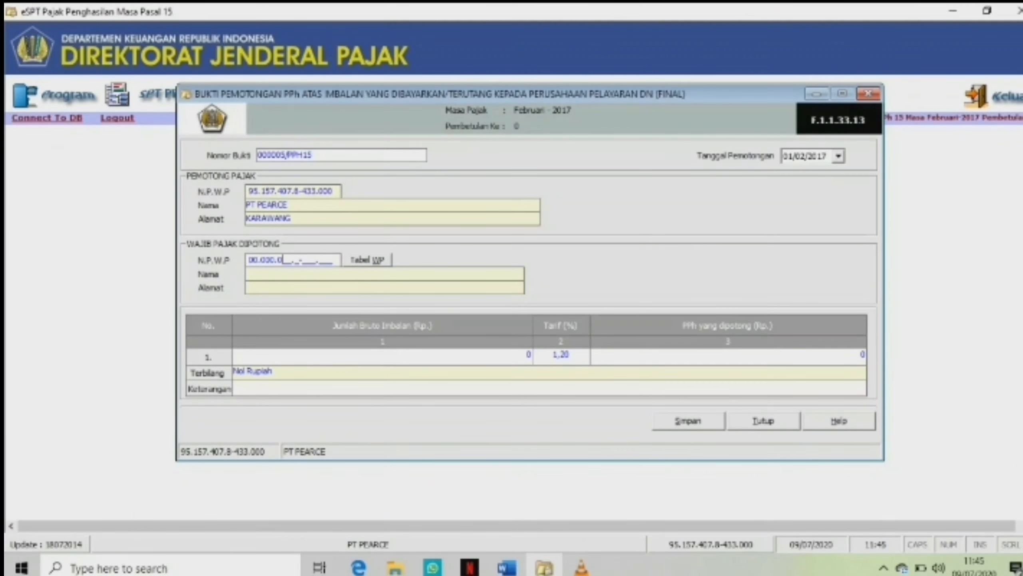
type("00.0-000.000")
key("Tab")
type("PT MAKE LEWIS")
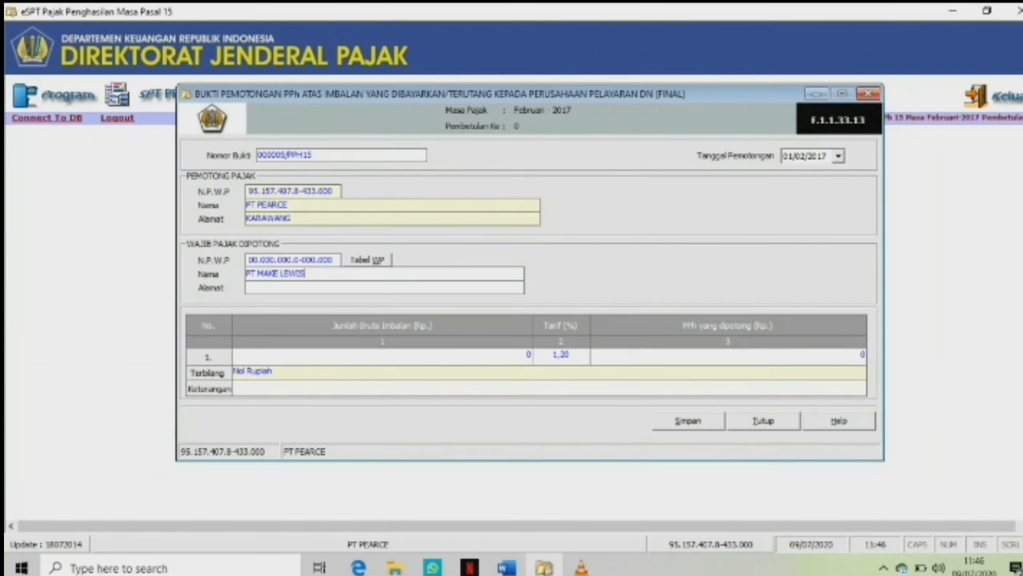
Enter the withheld party's address as TANGGERANG.
key("Tab")
type("TANGGERANG")
key("Tab")
Look up the February gross payment amount in the Word exercise document.
left_click(506, 568)
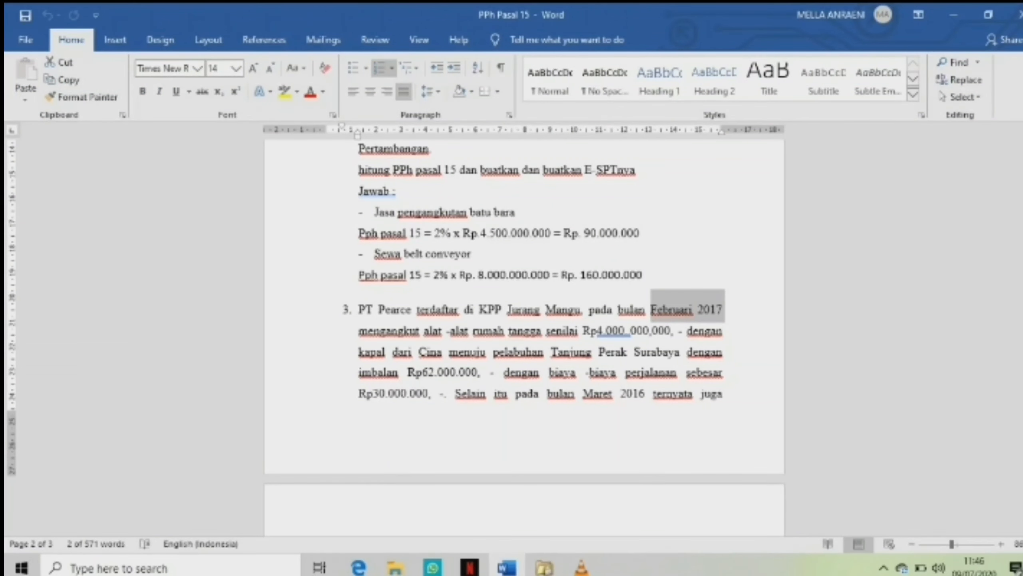
scroll(524, 307, "down", 10)
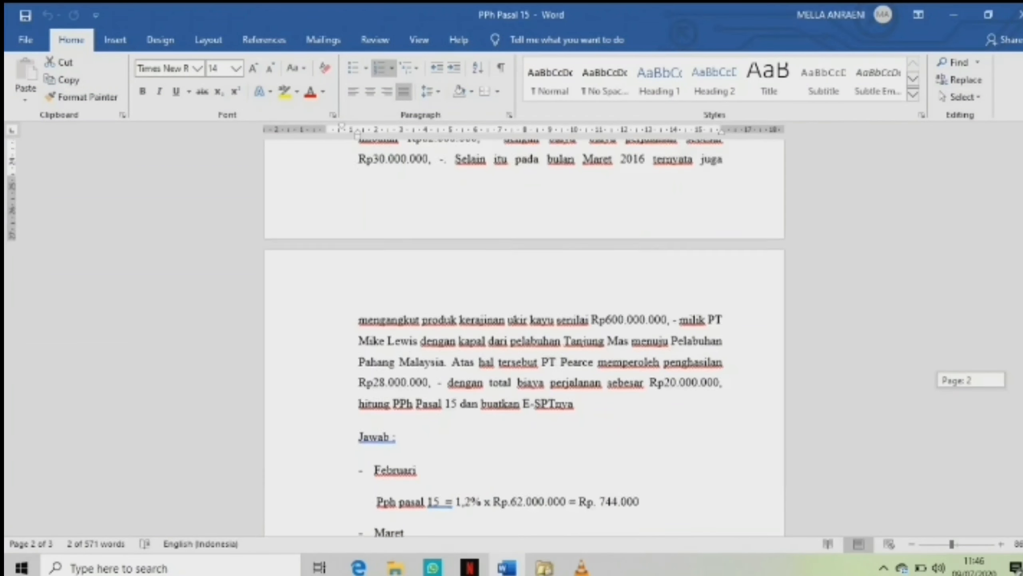
left_click_drag(569, 371, 485, 371)
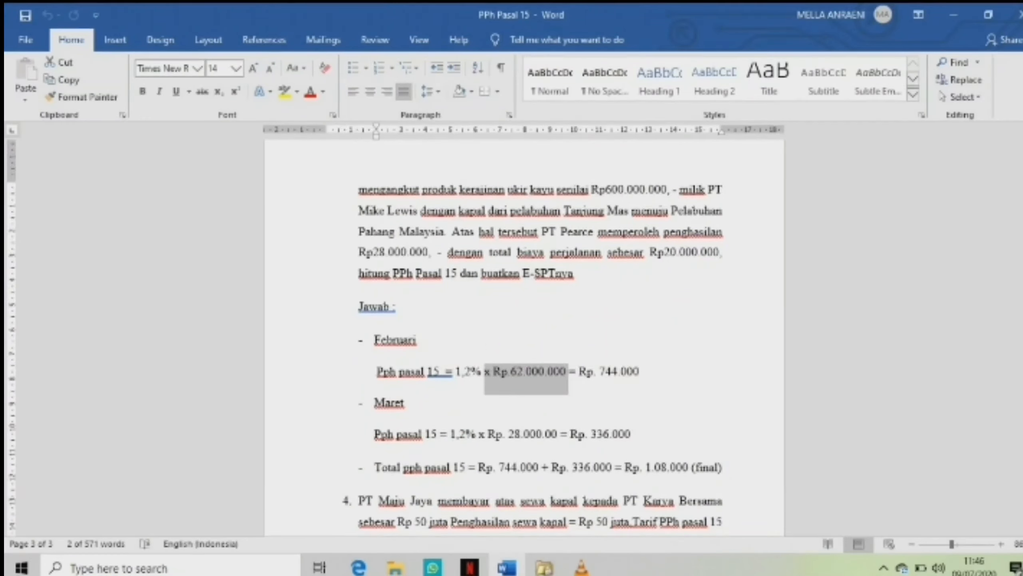
key("alt+Tab")
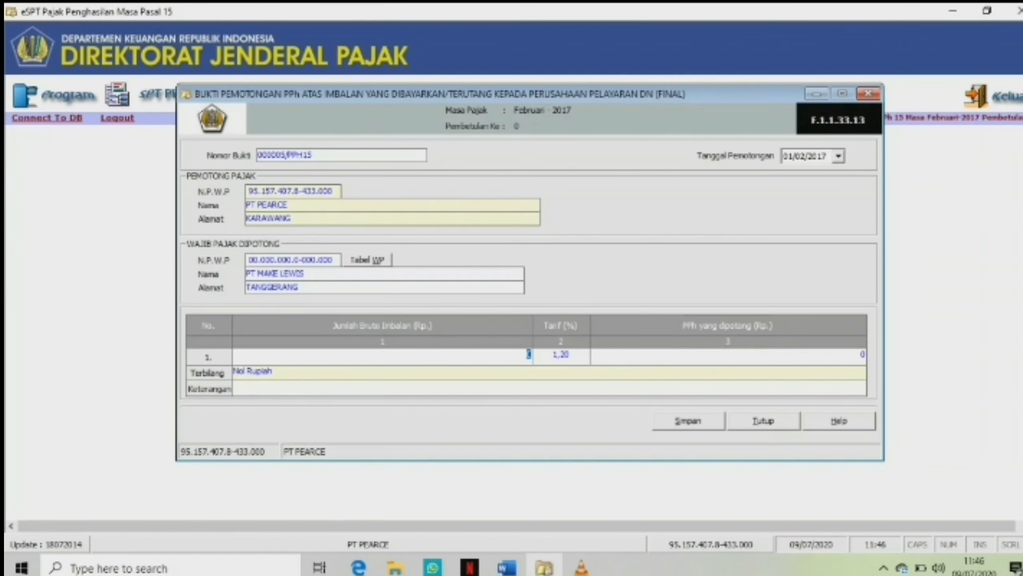
Enter a gross payment of 62.000.000, save the withholding slip and close the form.
type("62000000")
key("Tab")
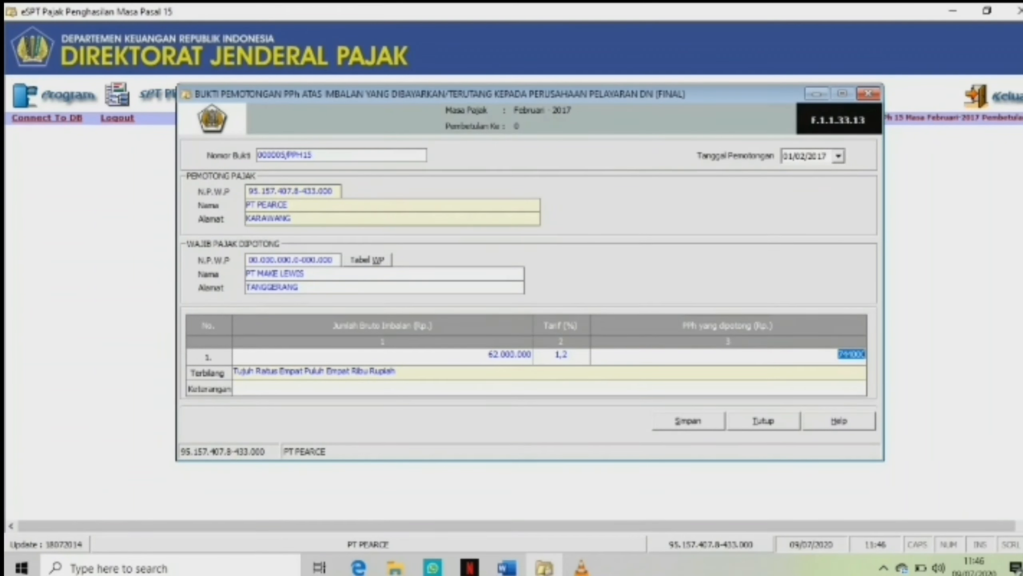
left_click(688, 421)
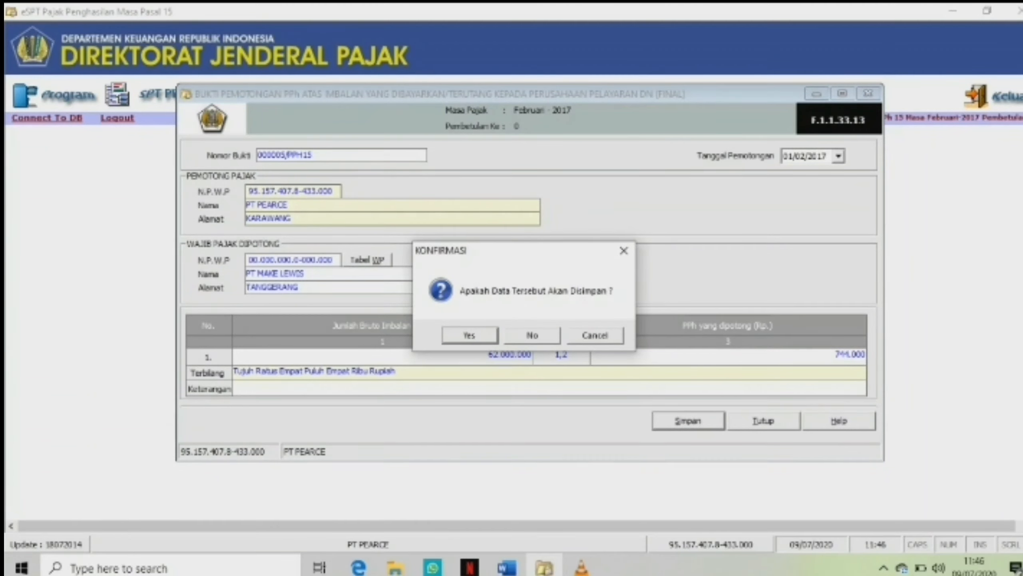
key("Return")
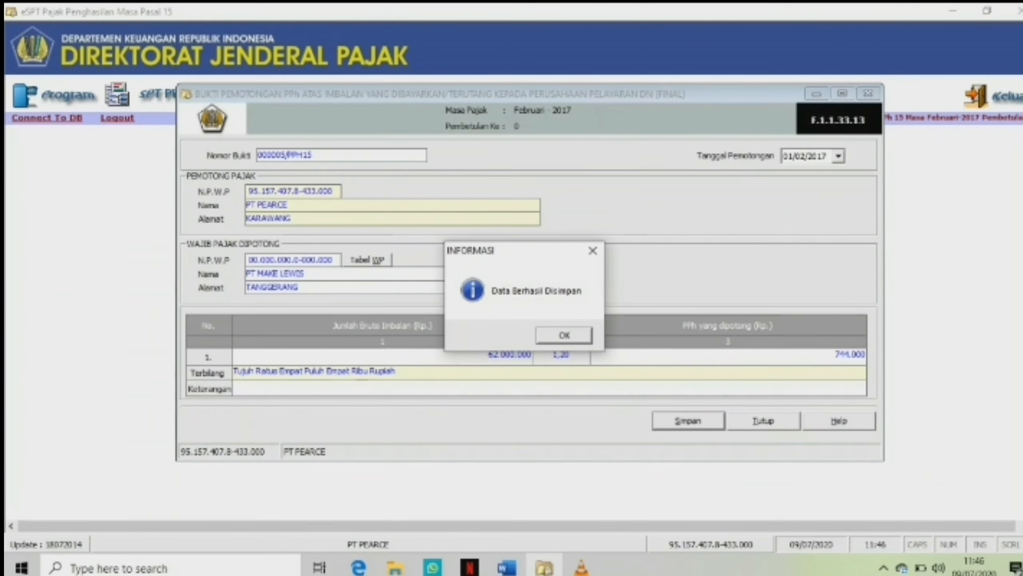
key("Return")
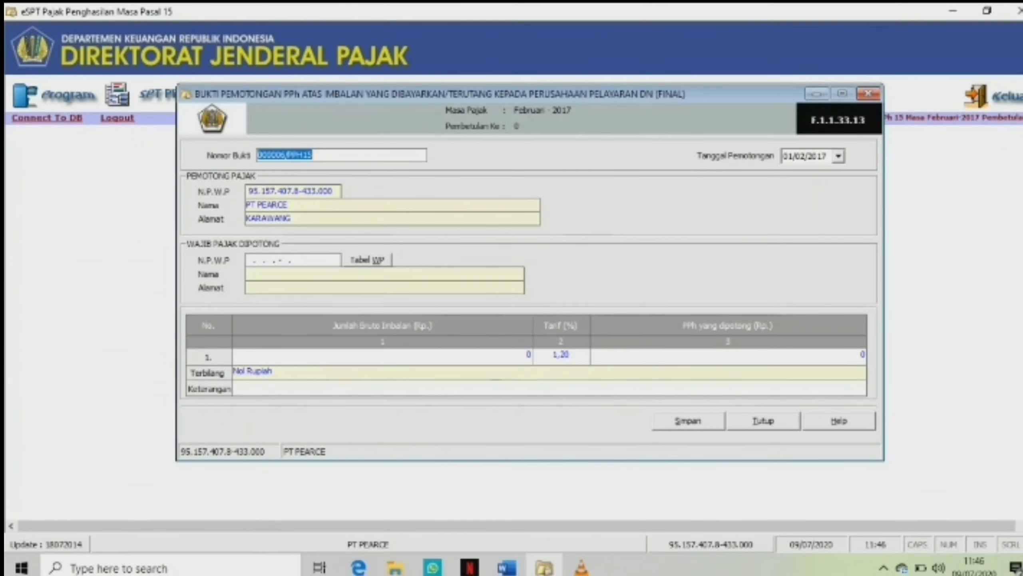
left_click(763, 421)
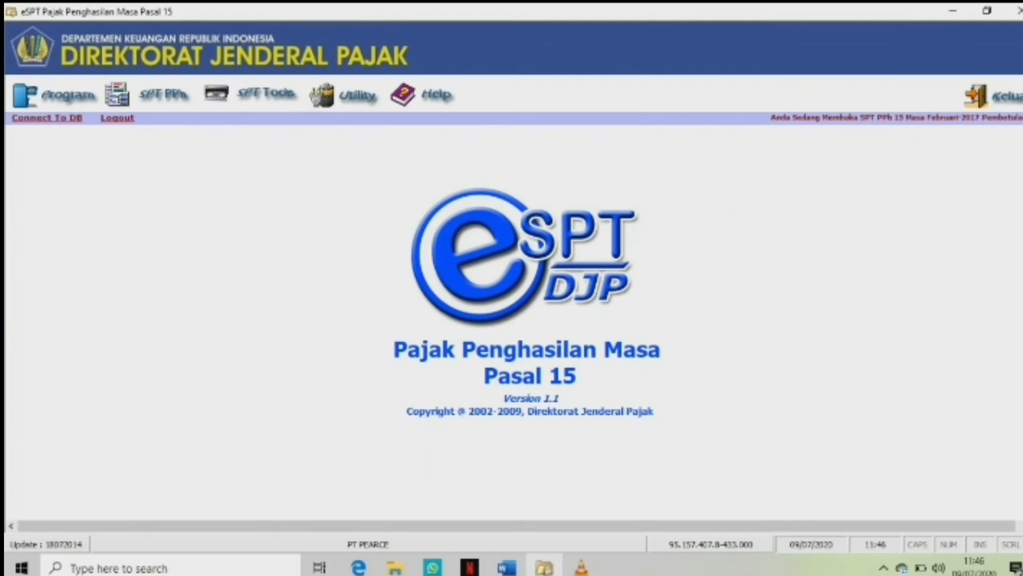
Open a new tax payment slip (SSP) for the February SPT and select deposit type code 410 for domestic shipping.
left_click(162, 95)
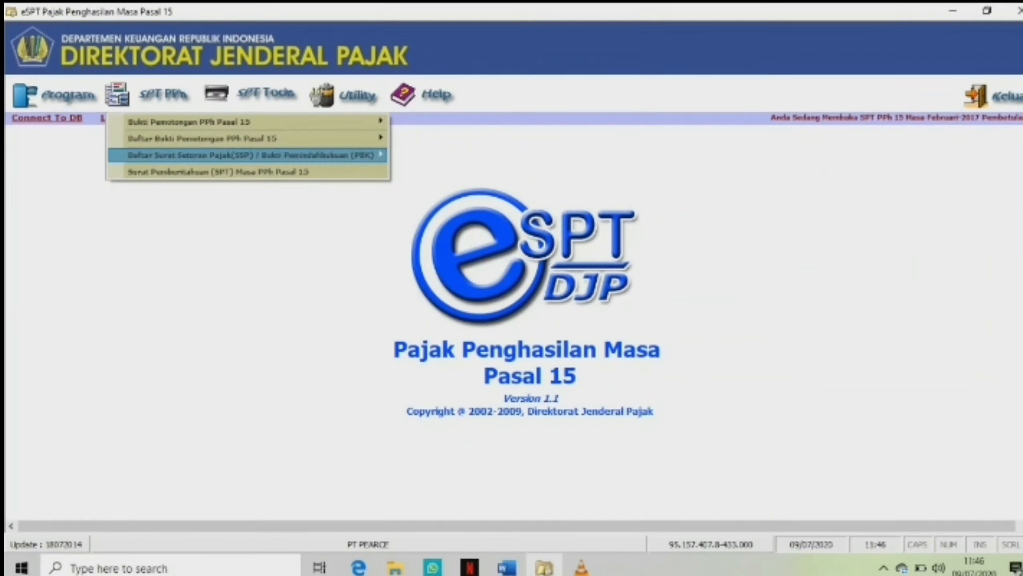
mouse_move(251, 155)
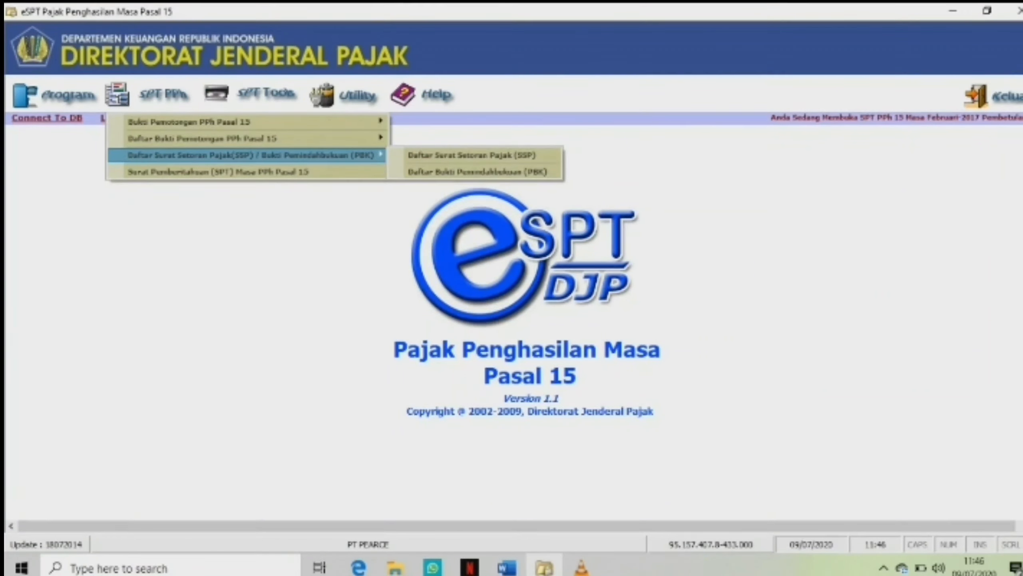
key("Return")
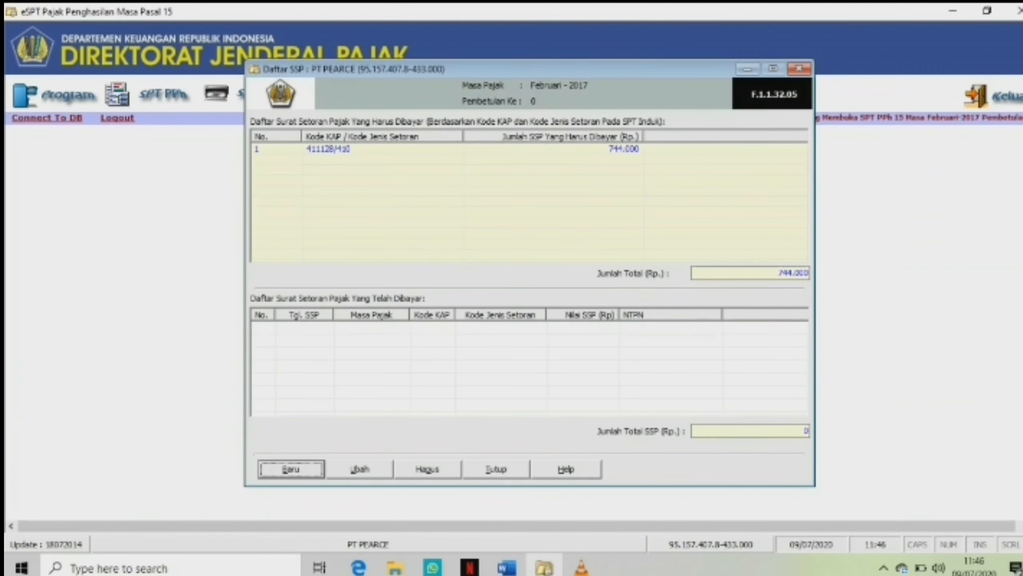
key("Return")
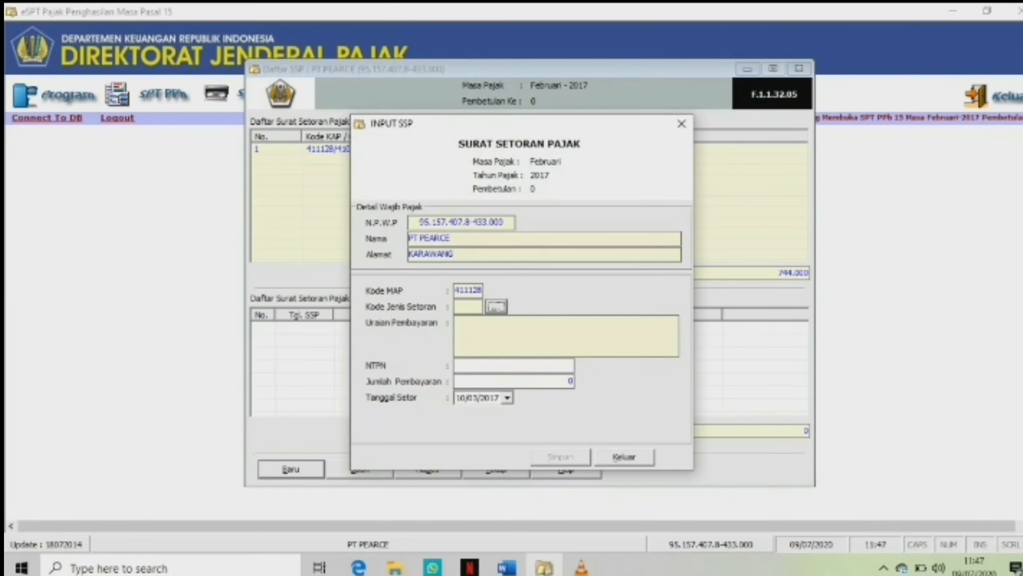
left_click_drag(522, 124, 554, 124)
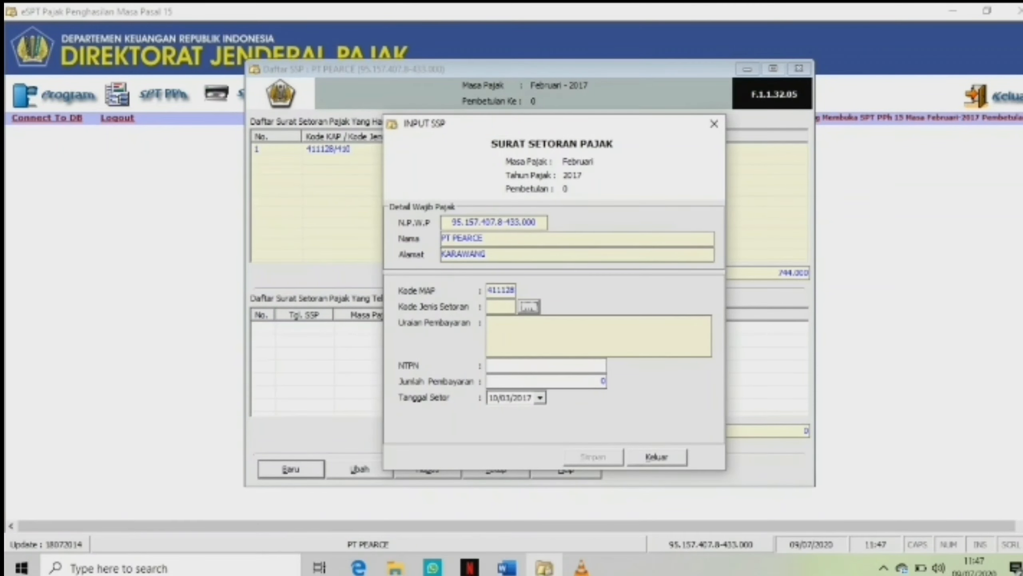
left_click(529, 306)
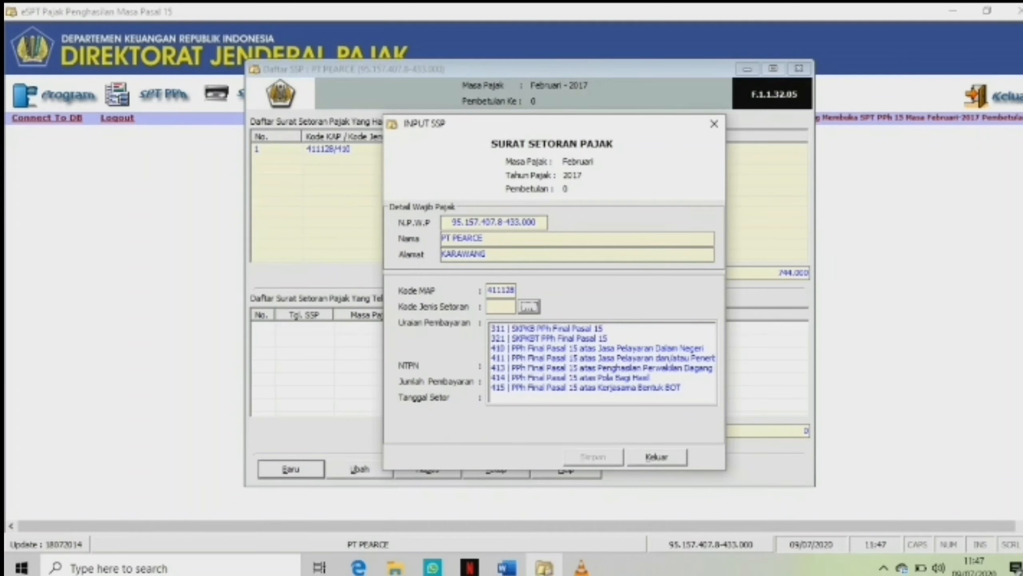
left_click(598, 348)
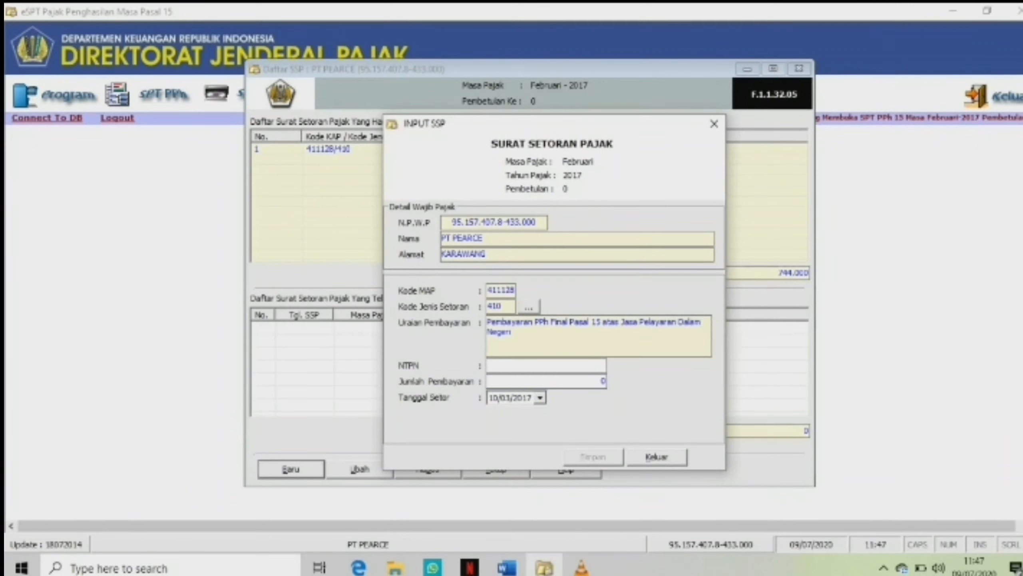
Enter the slip's NTPN state revenue transaction number.
type("34")
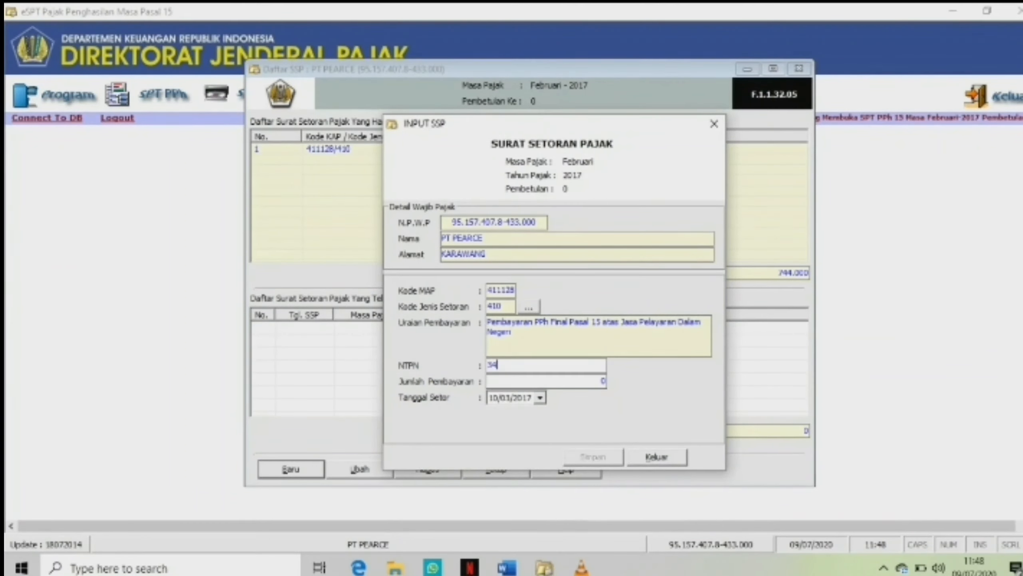
type("2")
type("6")
type("8")
type("291")
type("43")
type("0")
type("162")
type("43")
Enter a payment amount of 744.000, save the SSP and close the input form.
left_click(602, 380)
type("744")
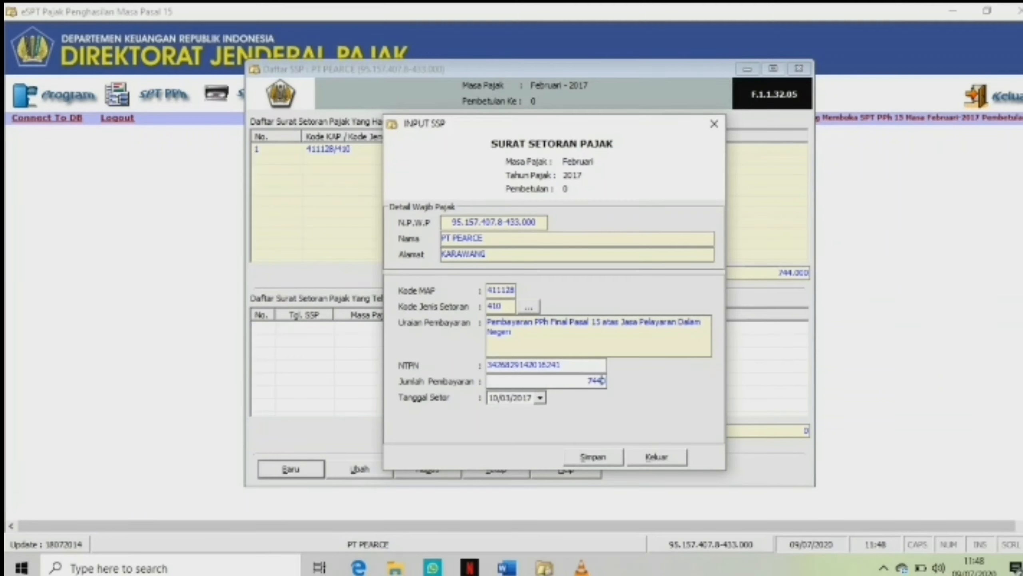
type("000")
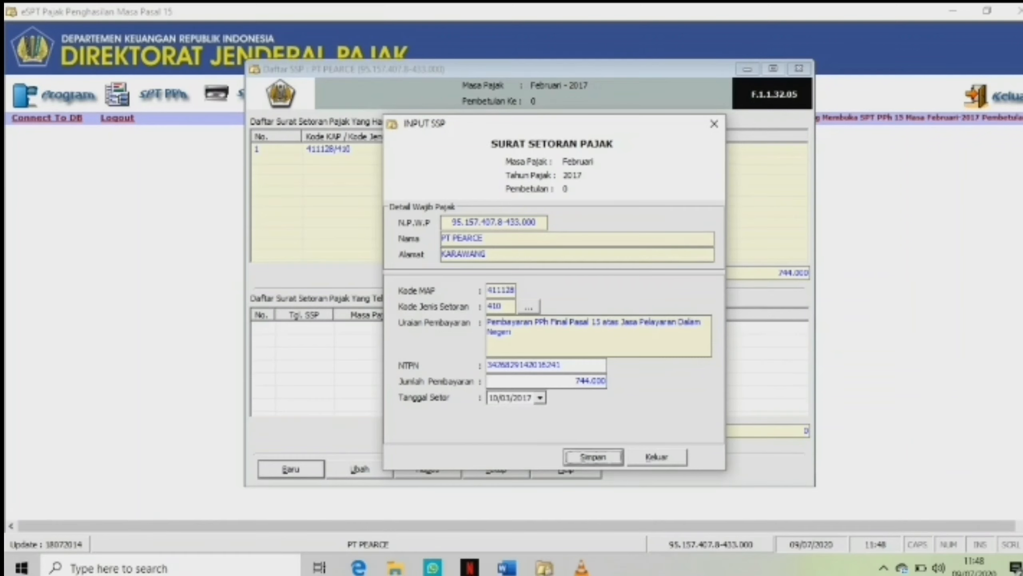
key("alt+s")
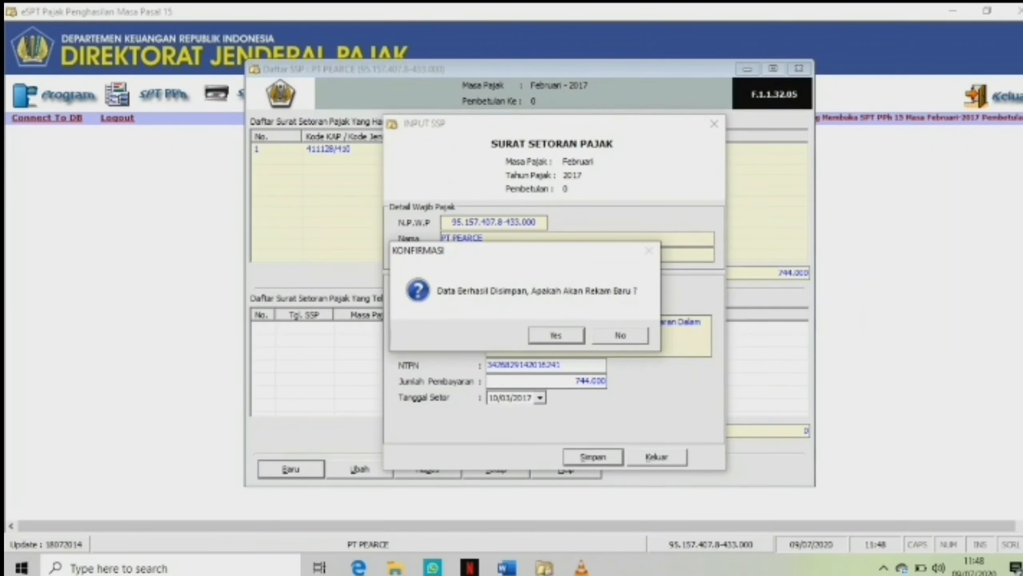
key("Return")
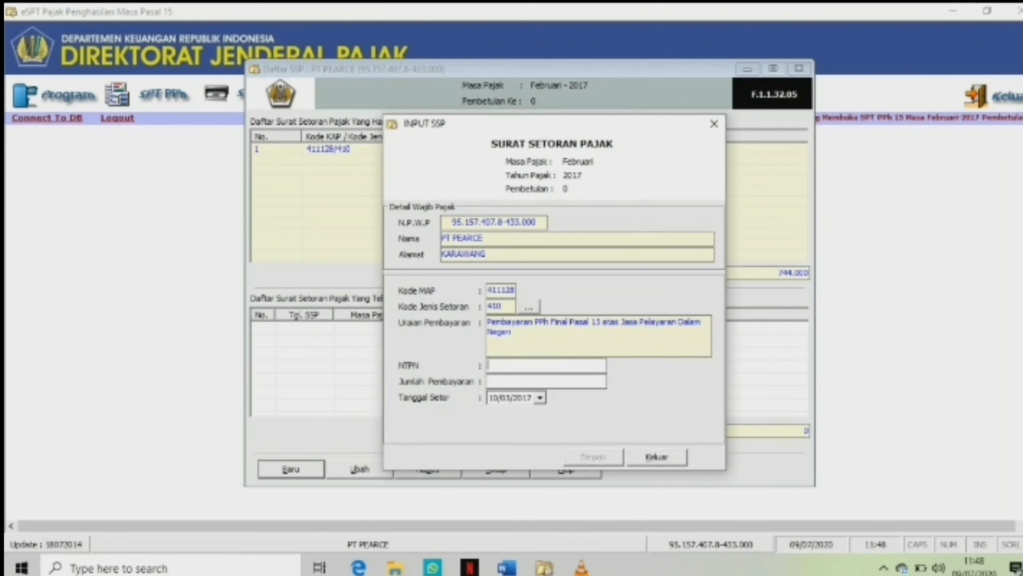
left_click(657, 457)
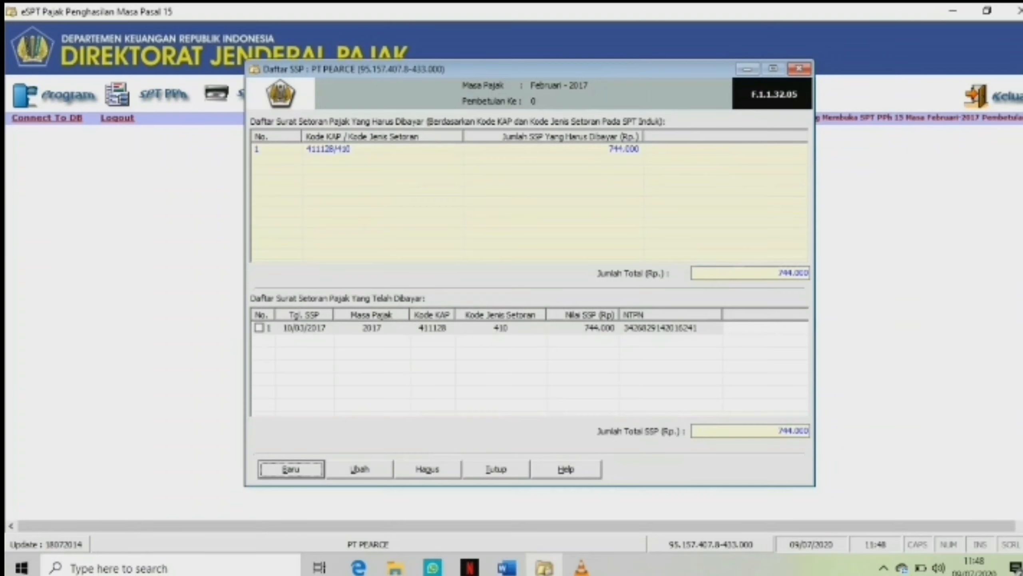
Tick the recorded SSP entry in the list of paid payment slips and close the SSP list.
left_click(433, 327)
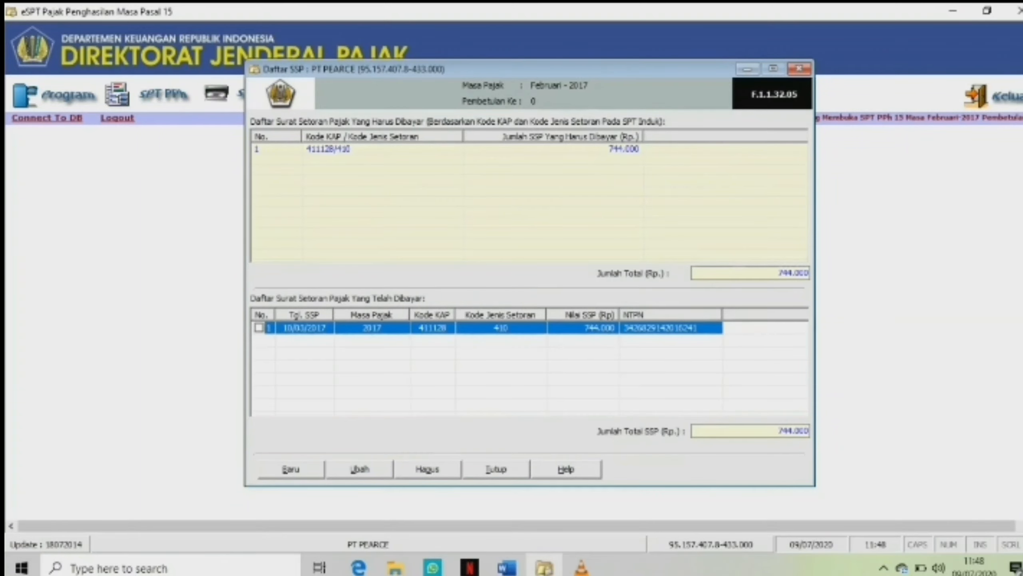
left_click(259, 327)
left_click(496, 469)
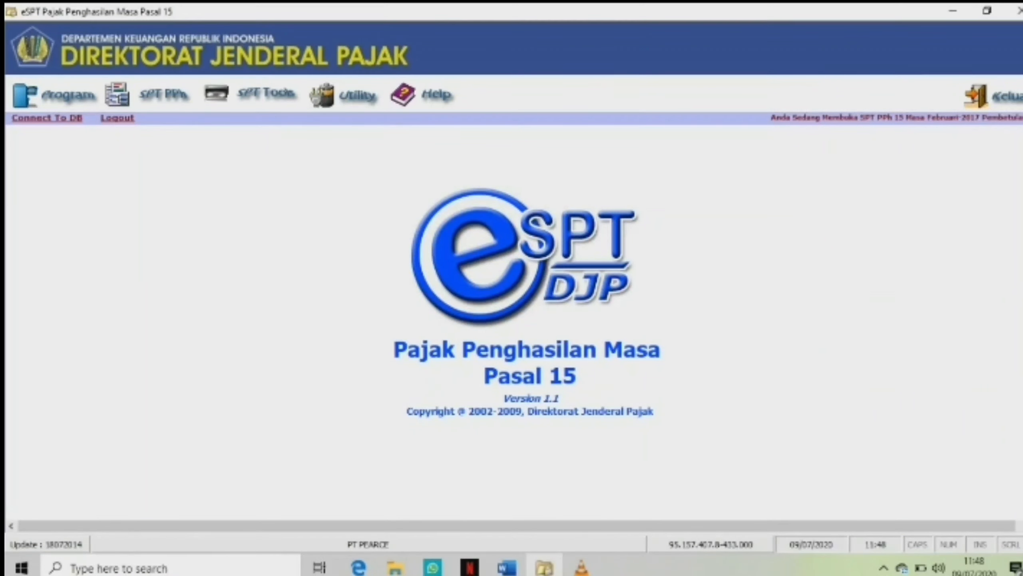
Open the SPT Masa PPh Pasal 15 form, set the SPT date to 20/03/2017 in part C and save the SPT.
left_click(162, 94)
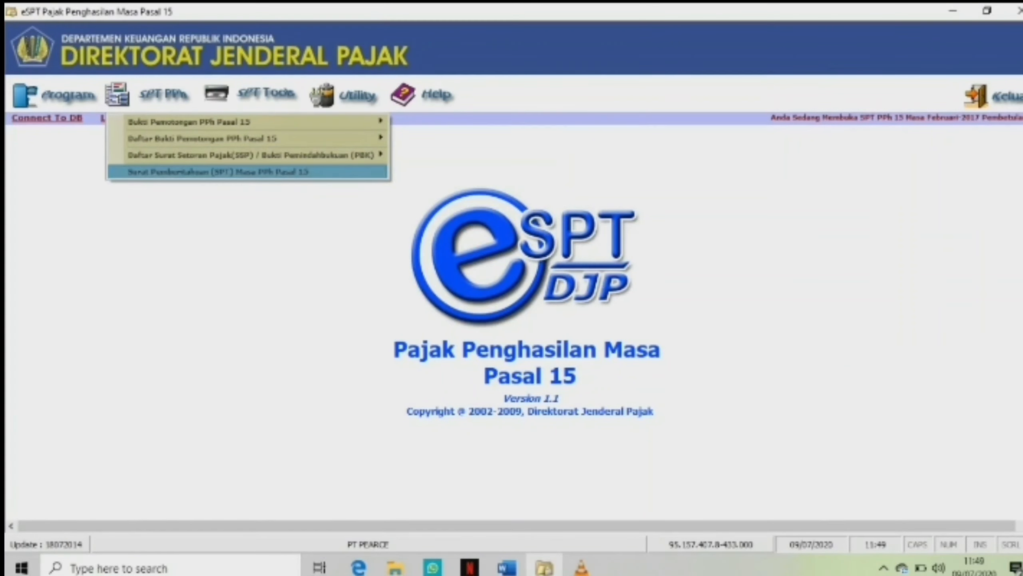
key("Return")
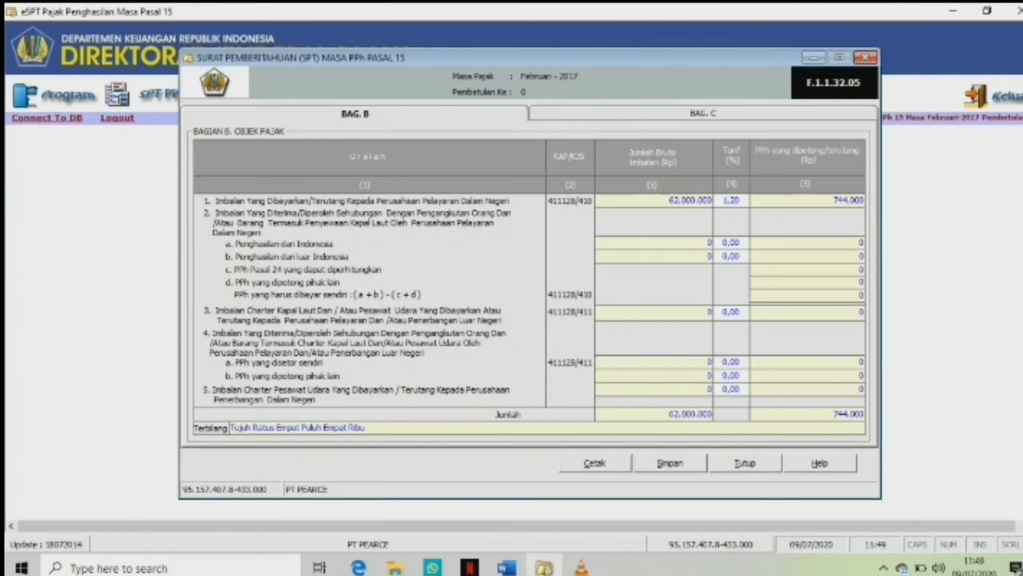
left_click(717, 115)
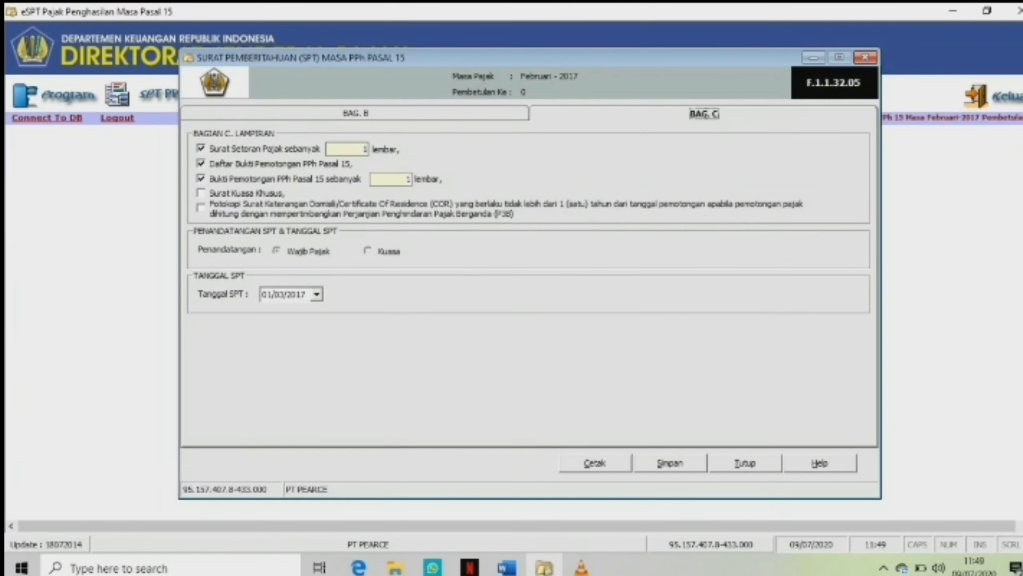
left_click(316, 294)
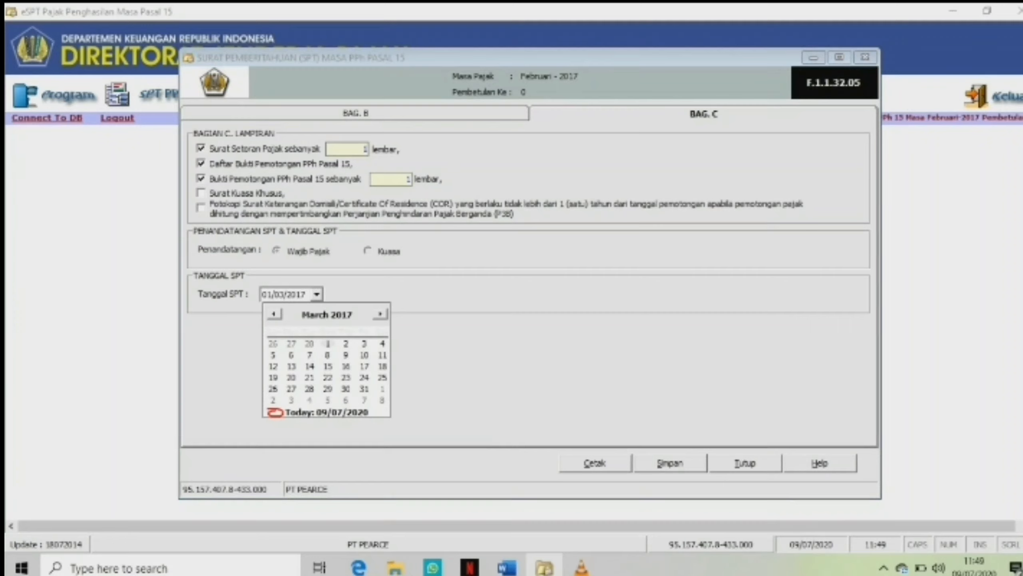
left_click(291, 377)
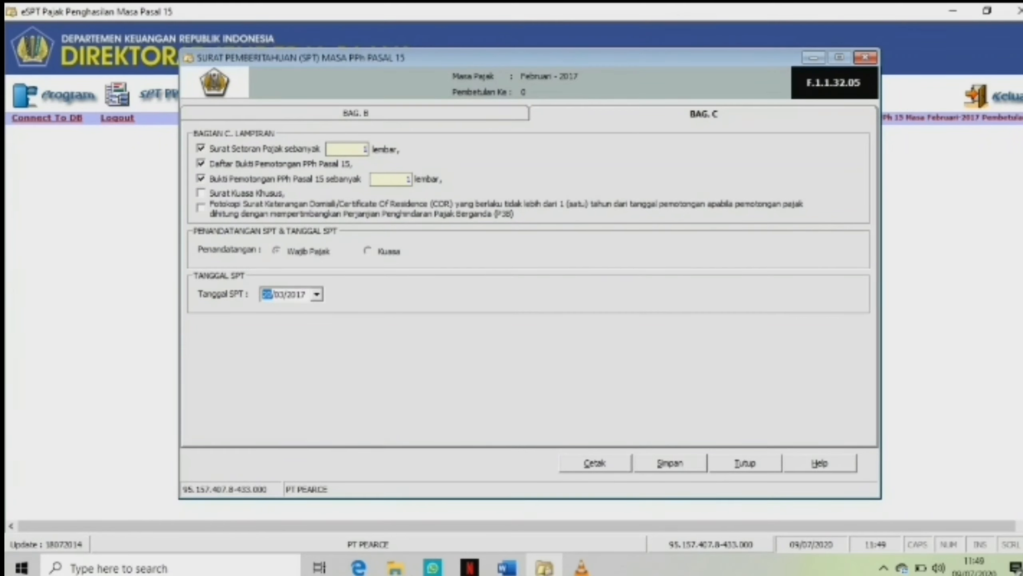
left_click(670, 462)
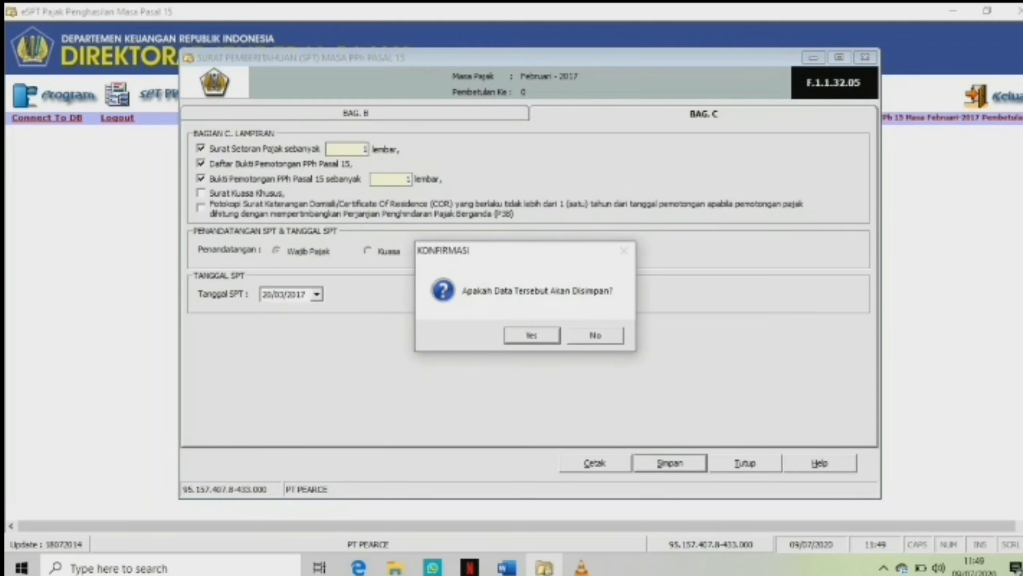
key("Return")
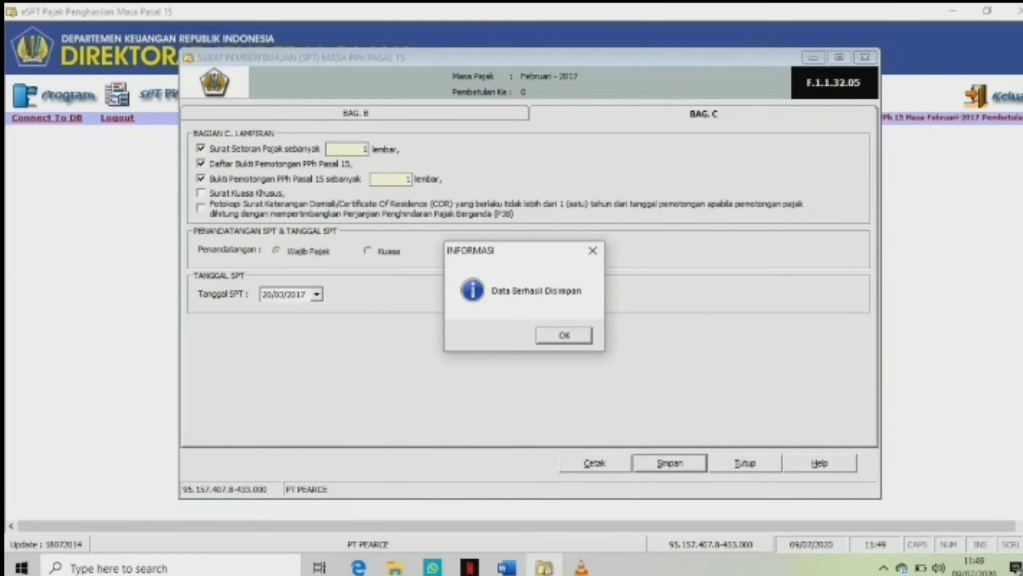
key("Return")
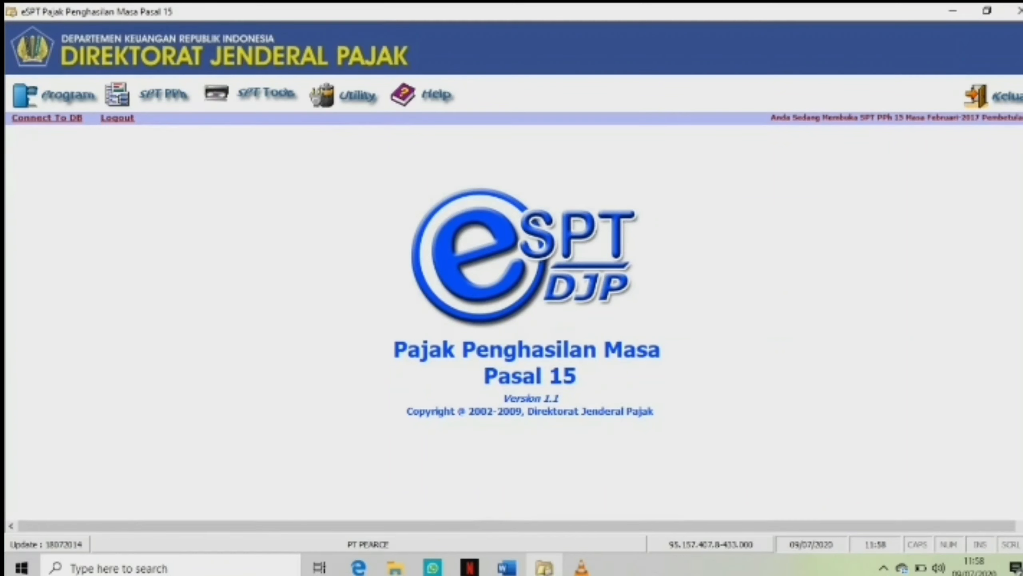
Begin creating a new SPT PPh Pasal 15.
left_click(55, 95)
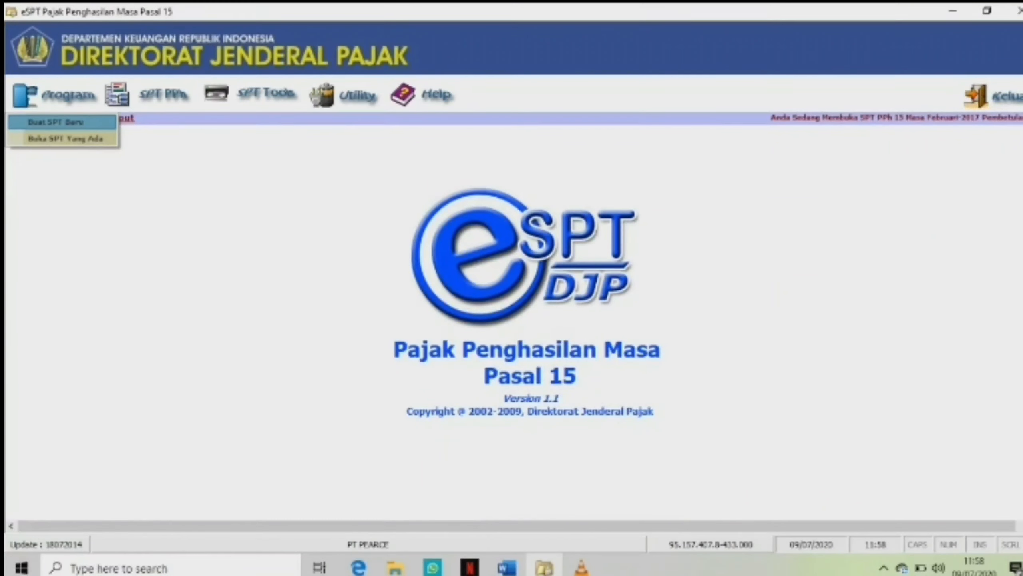
left_click(62, 122)
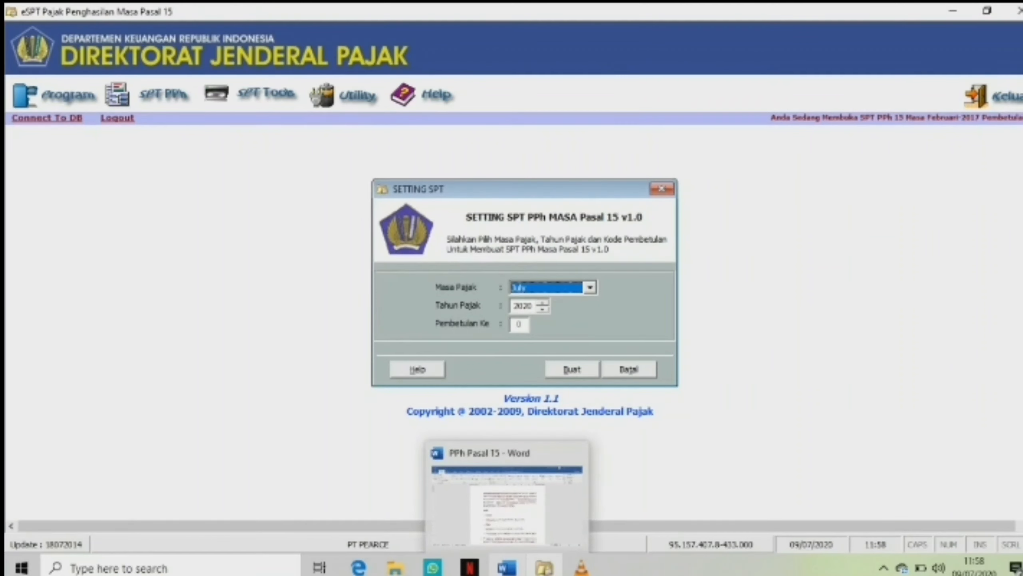
Review the March transaction details in the Word exercise document.
left_click(507, 504)
left_click(506, 504)
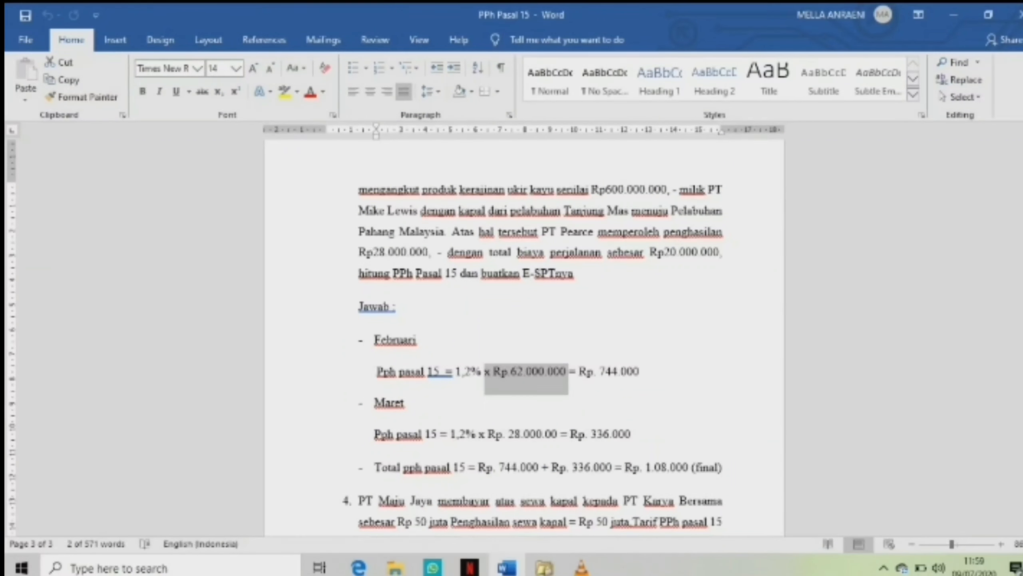
left_click(407, 402)
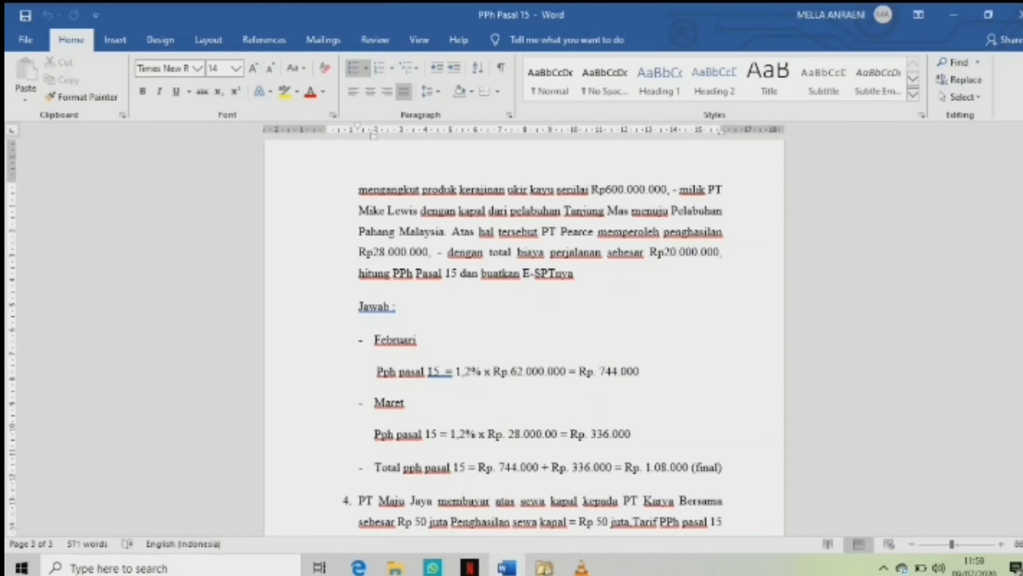
scroll(524, 339, "down", 1)
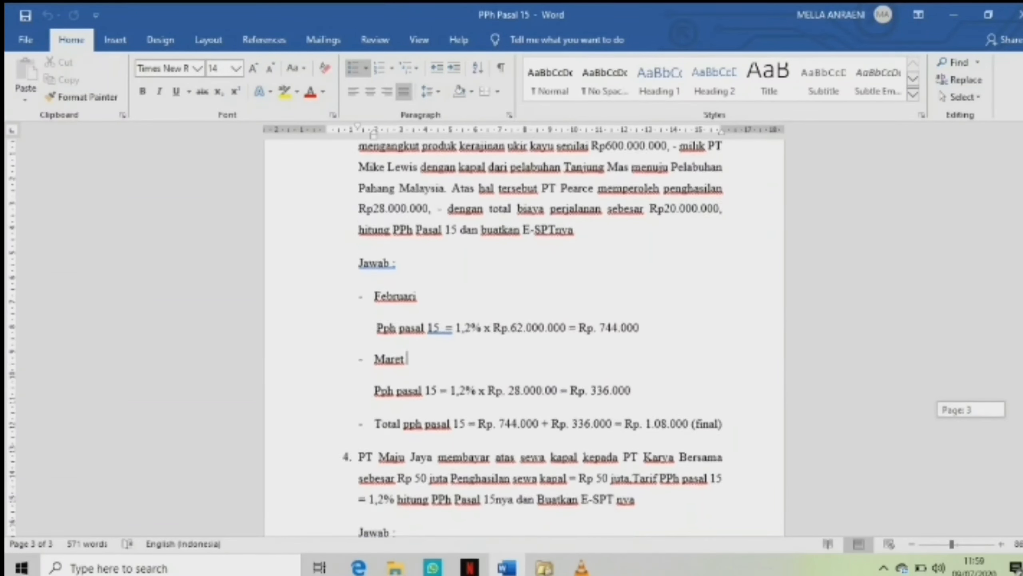
scroll(523, 339, "down", 1)
double_click(388, 351)
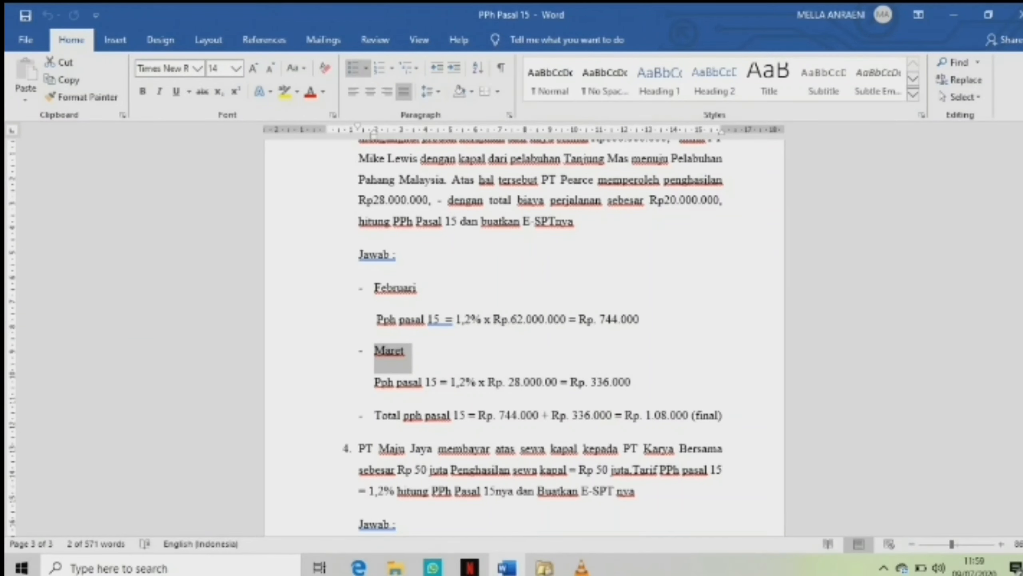
scroll(523, 338, "up", 8)
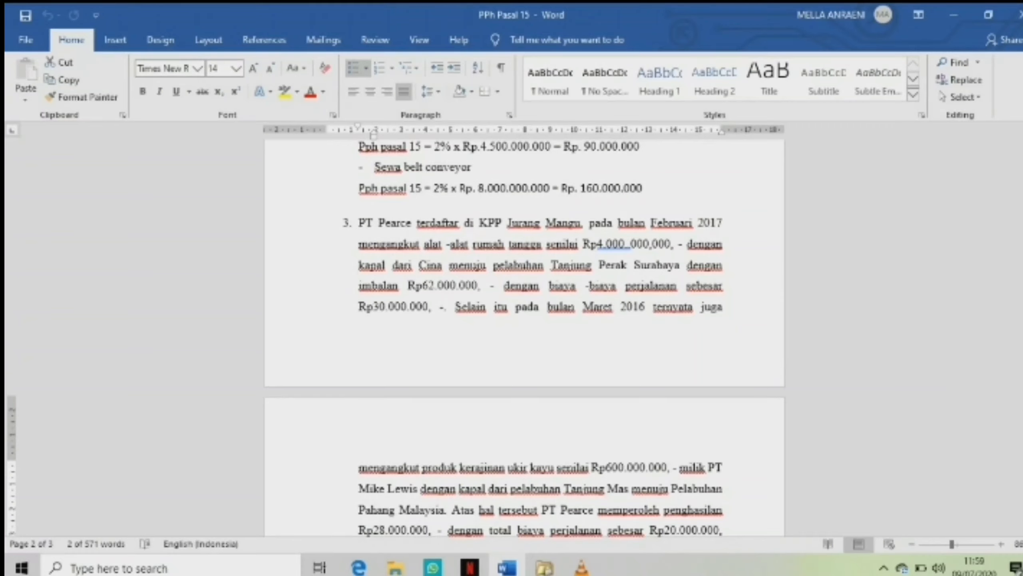
left_click_drag(582, 306, 652, 306)
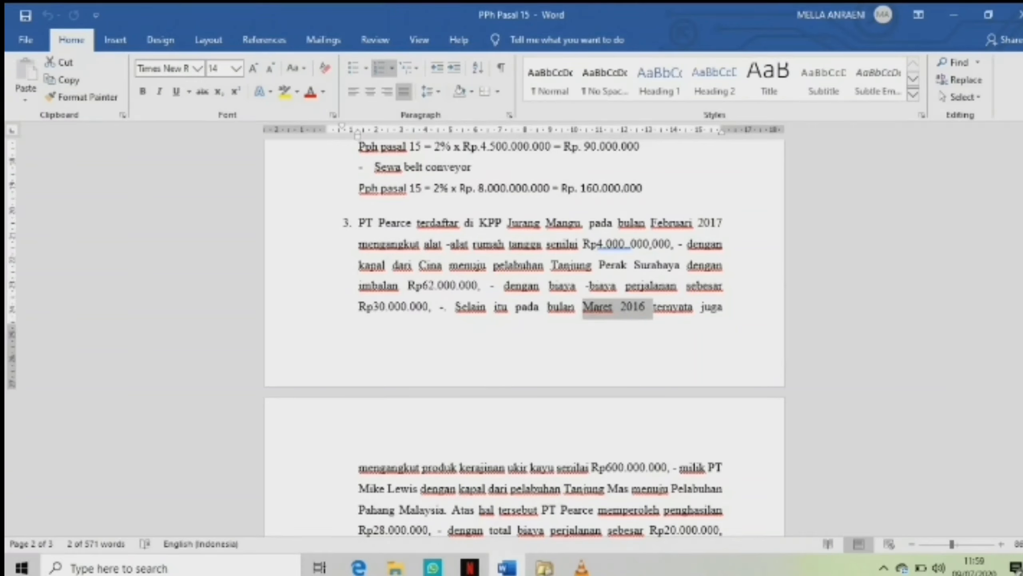
left_click(544, 568)
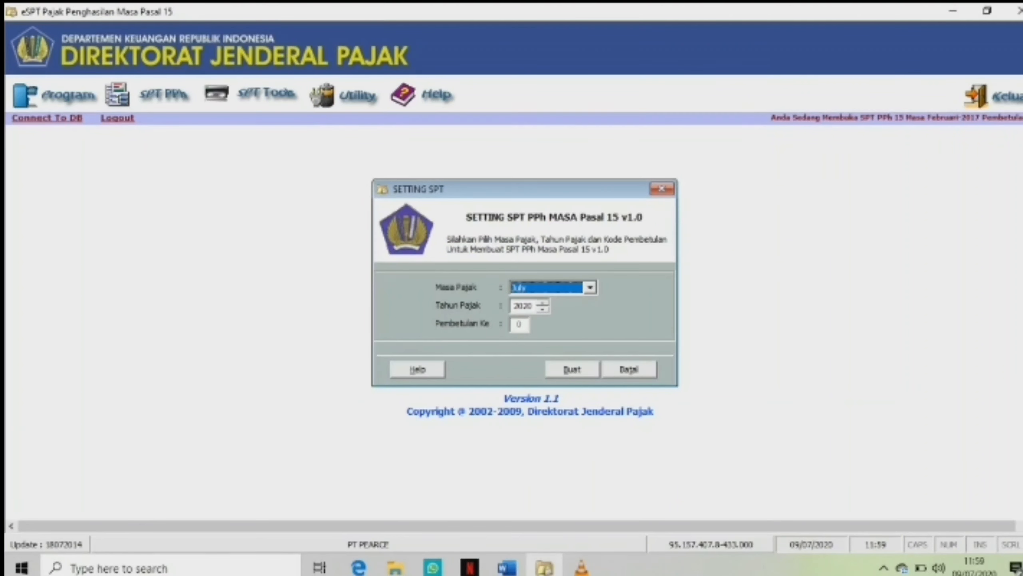
Create a new SPT PPh Pasal 15 for tax period March 2016, correction 0.
left_click(590, 287)
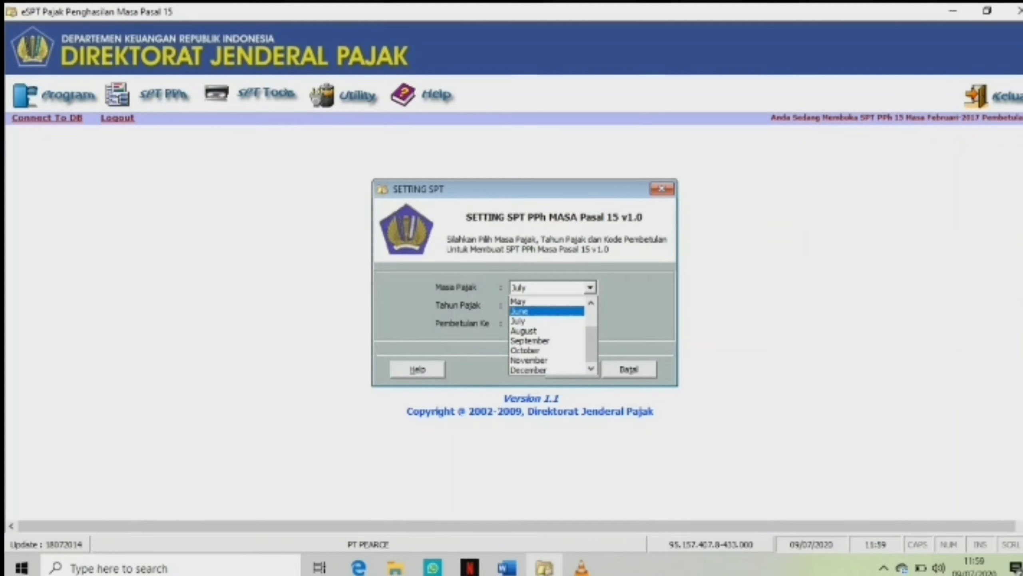
left_click(528, 303)
key("Up")
key("Up")
key("Up")
key("Up")
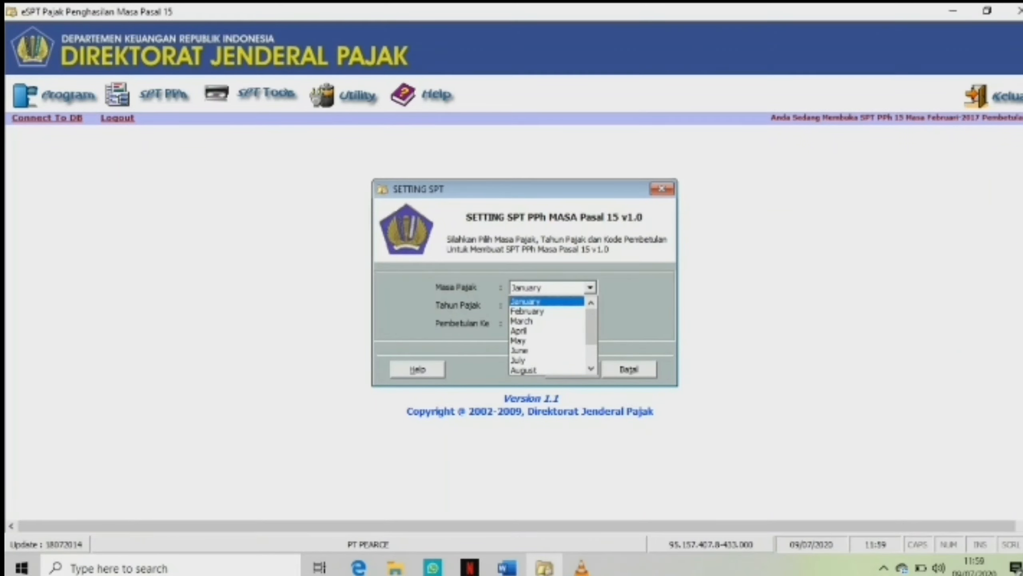
key("Down")
key("Down")
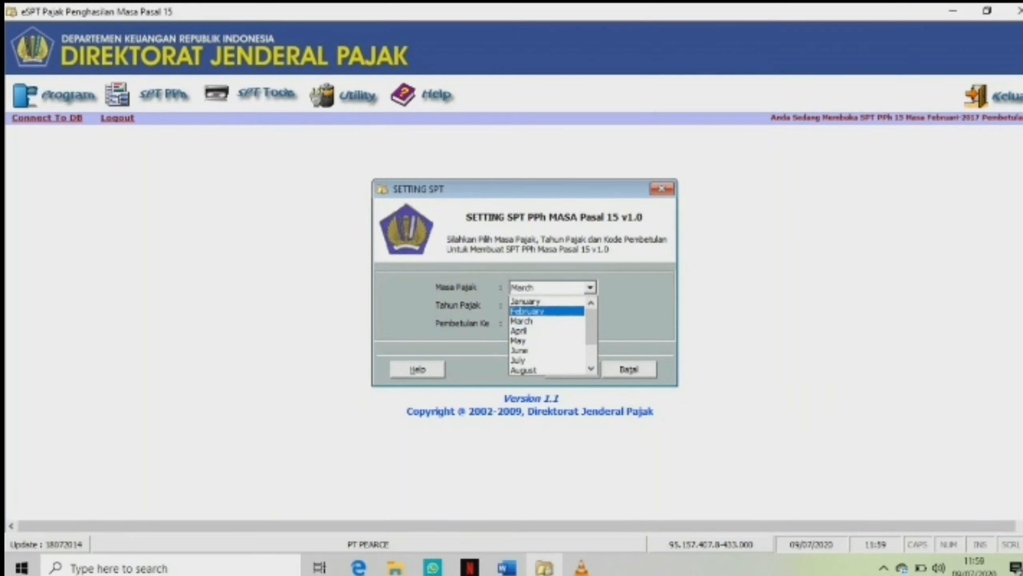
key("Return")
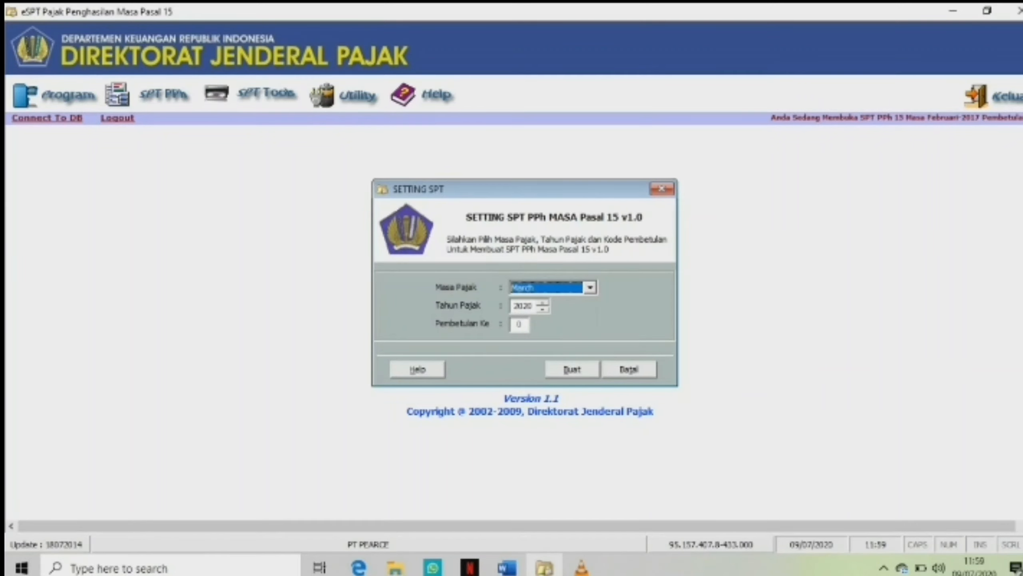
left_click(543, 309)
left_click(542, 309)
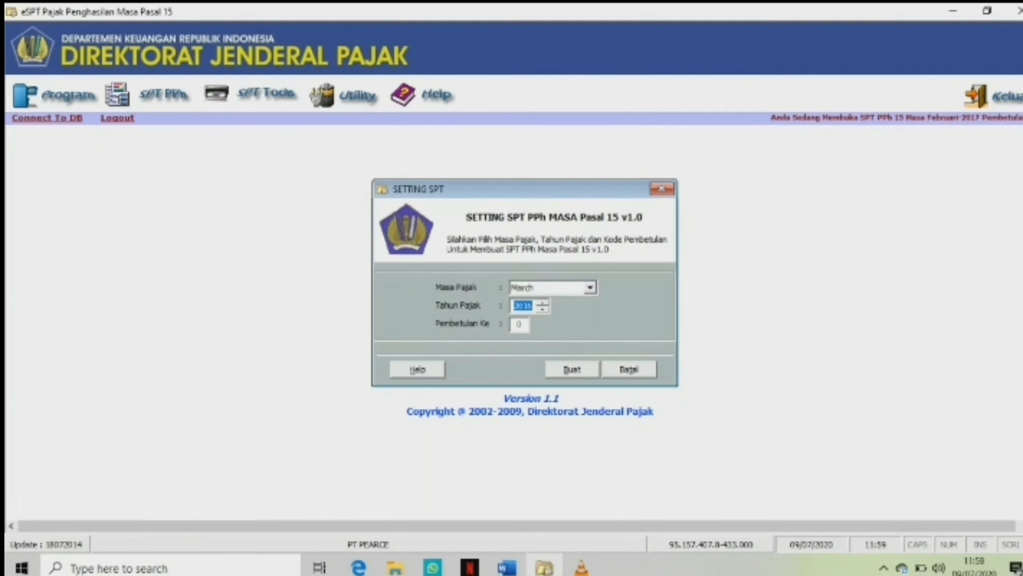
key("Return")
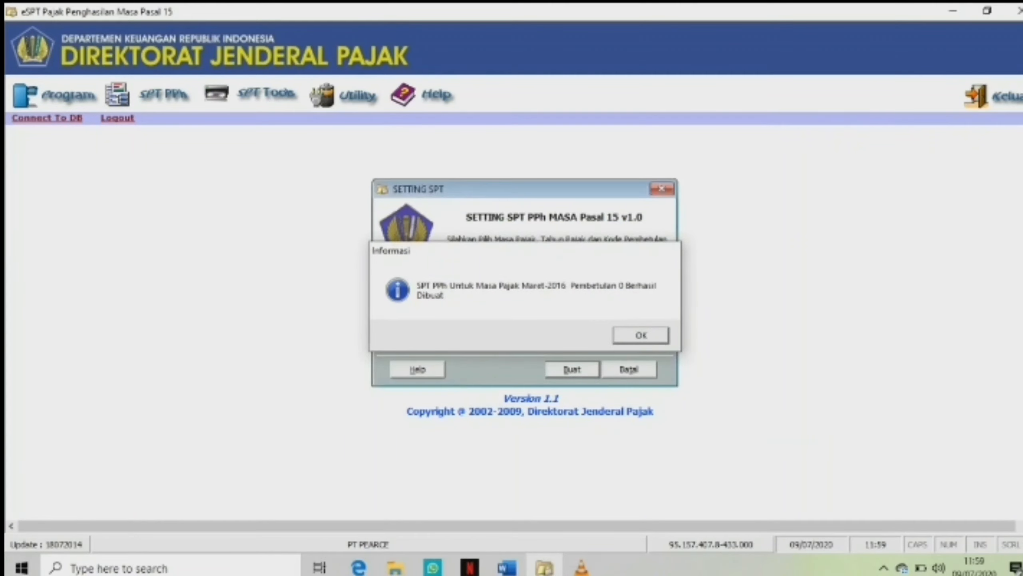
key("Return")
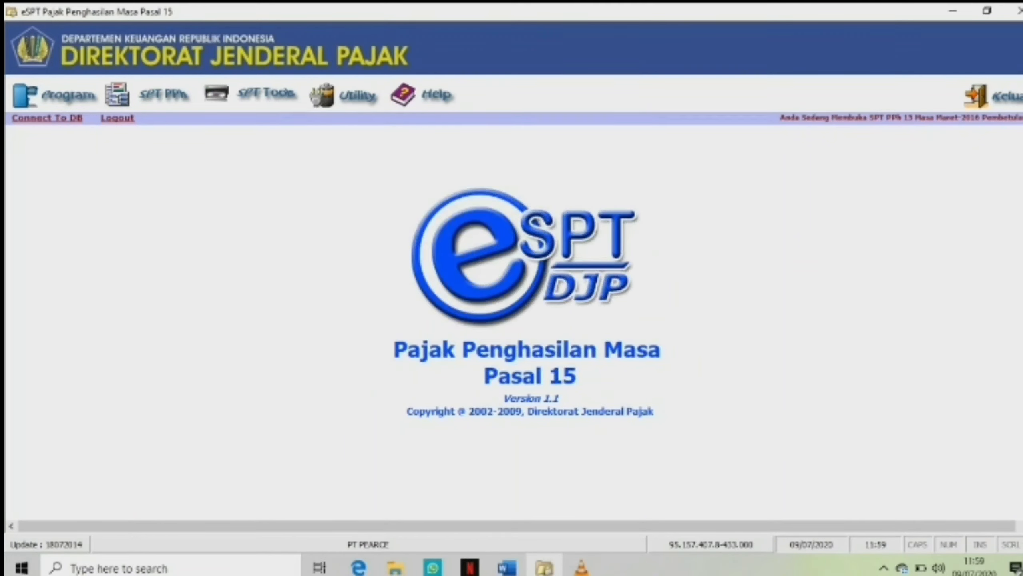
Open the Pasal 15 rate settings, edit and save the 1,20% rate for domestic shipping, and close the settings.
left_click(357, 95)
mouse_move(356, 155)
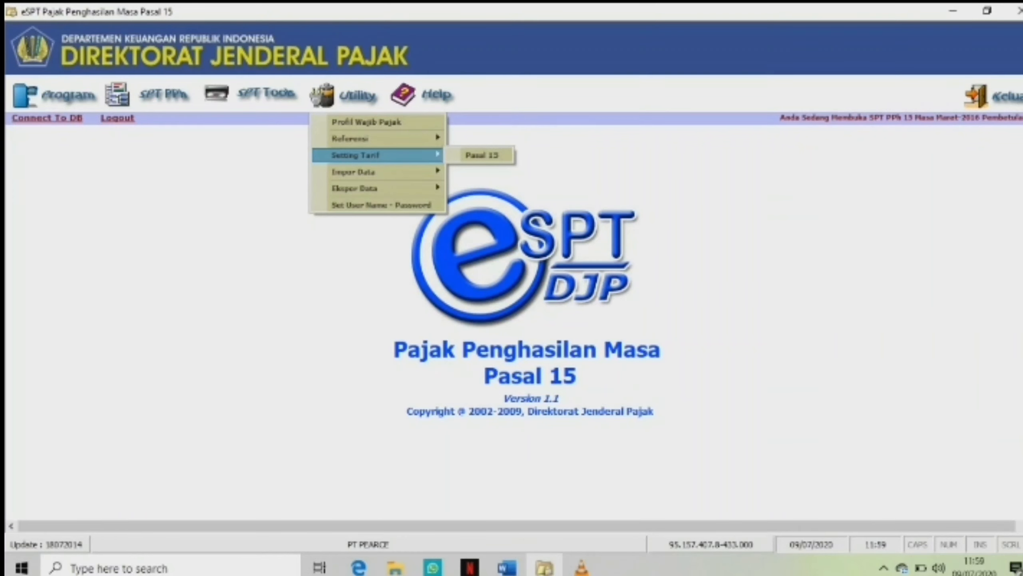
left_click(482, 155)
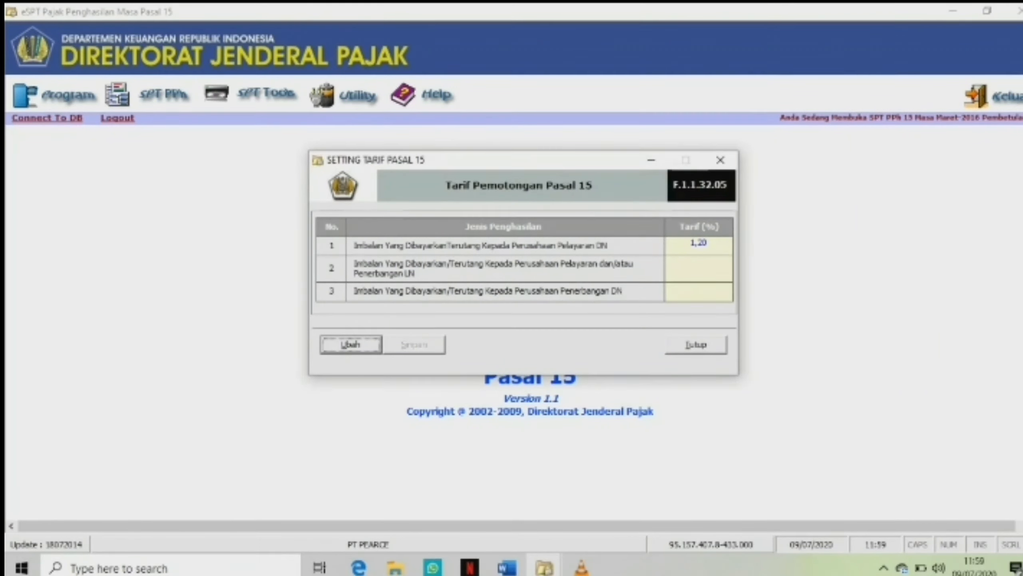
left_click(351, 345)
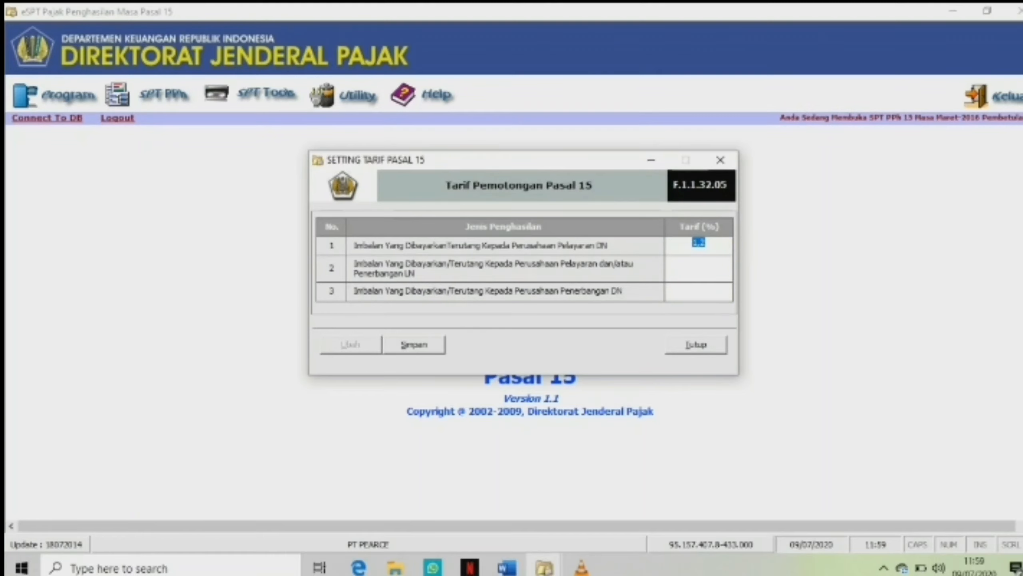
left_click(704, 243)
left_click(413, 345)
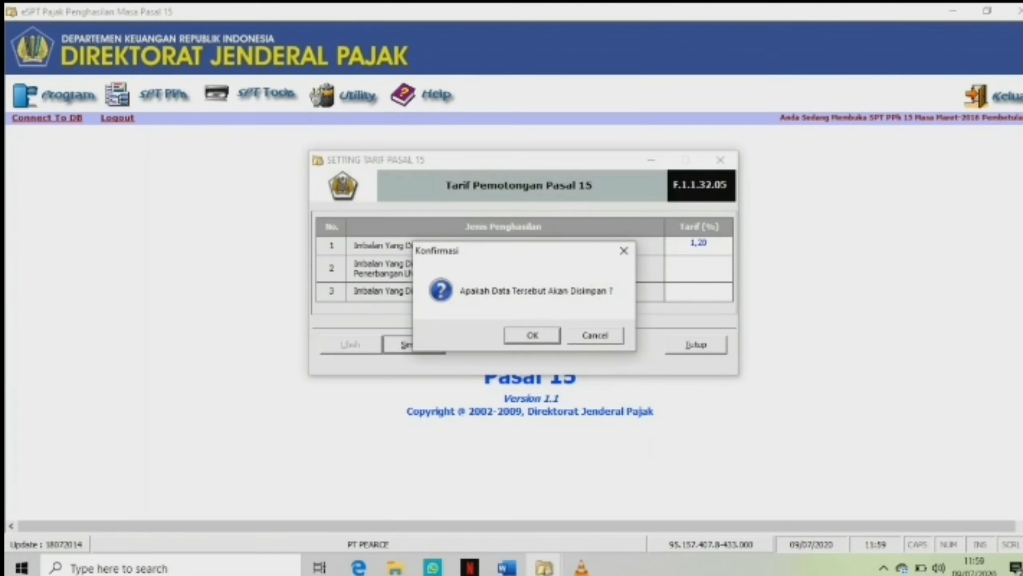
key("Return")
key("Return")
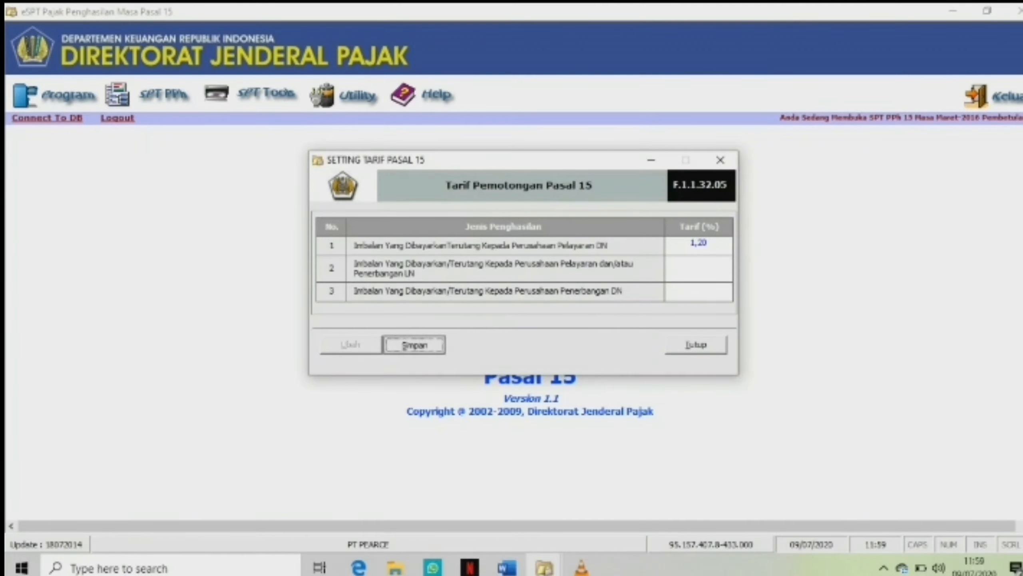
key("Return")
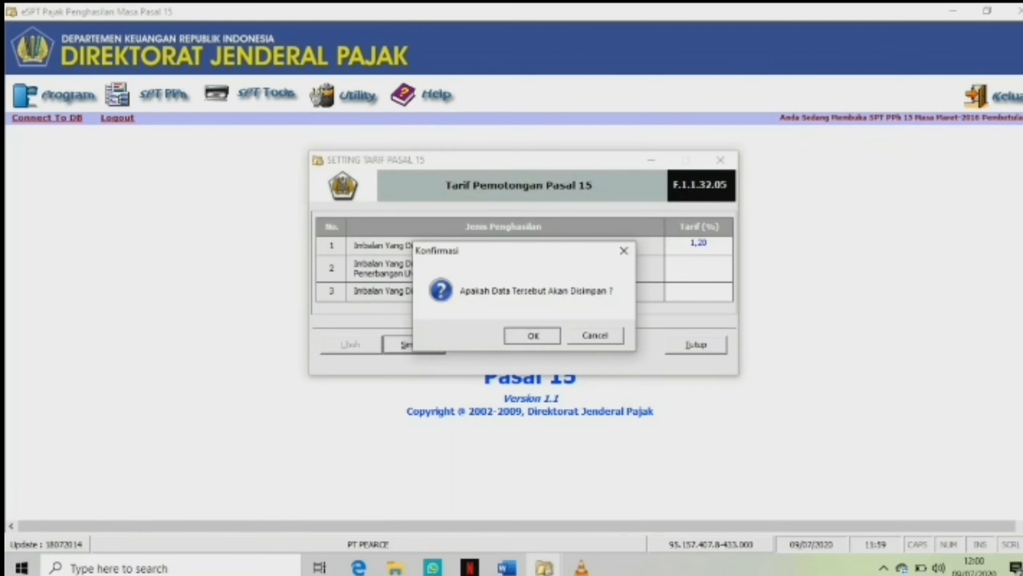
left_click(696, 345)
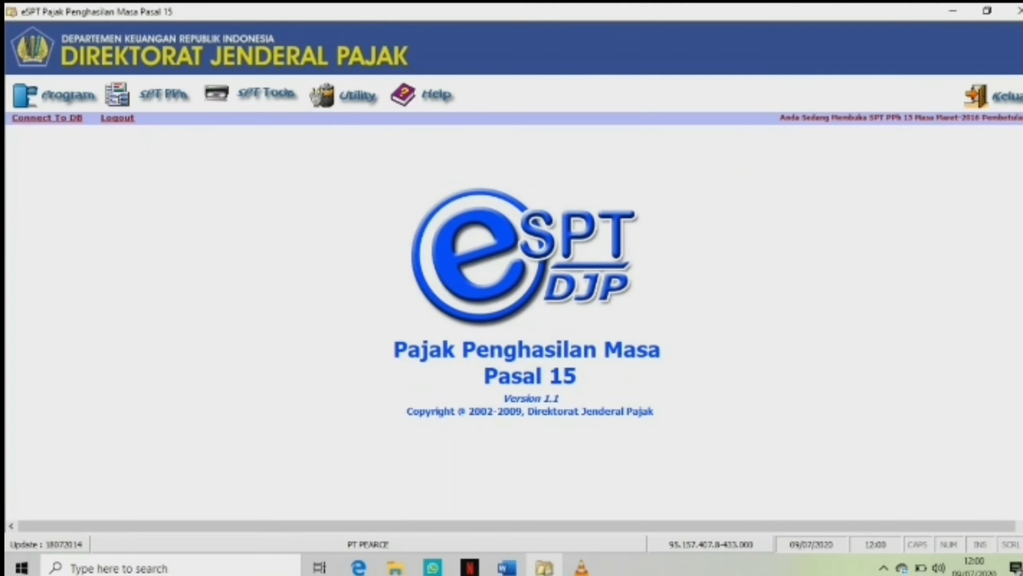
Start a withholding slip for domestic shipping compensation with NPWP 00.000.000.0-000.000, name PT MIKE LEWIS and address TANGGERANG.
left_click(163, 95)
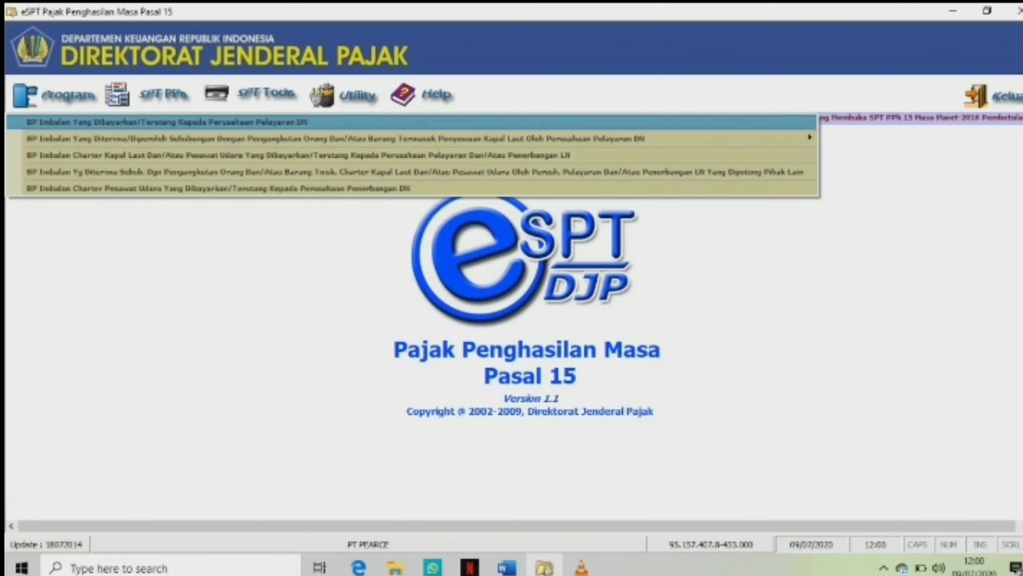
left_click(193, 122)
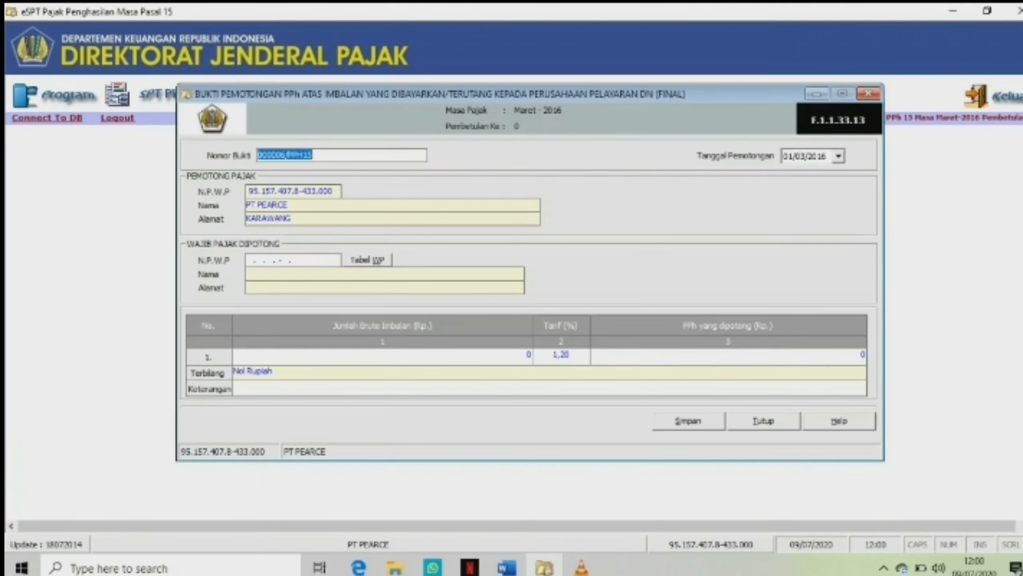
left_click(253, 260)
type("000")
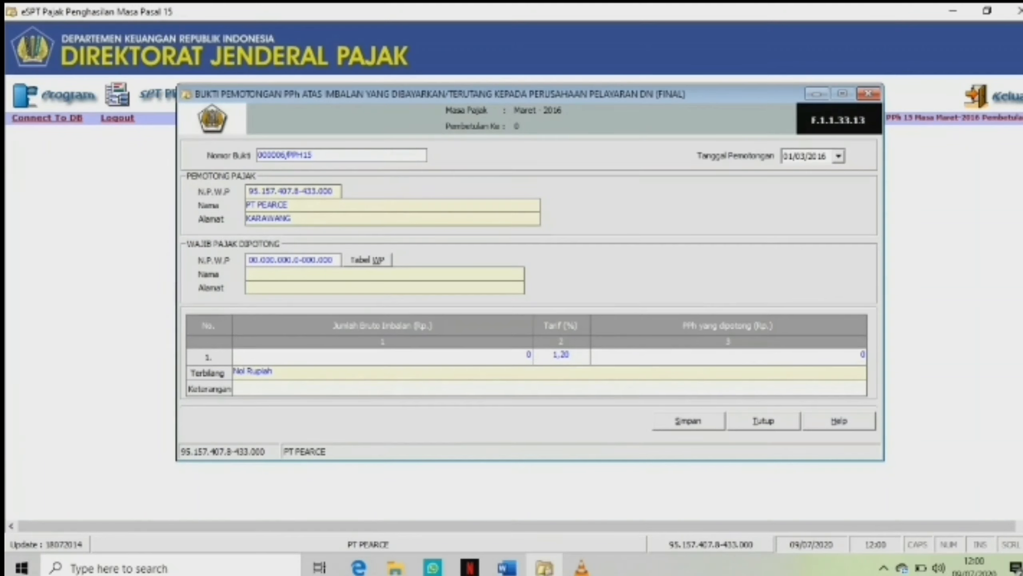
type("000000000000PT MIKE LEWIS")
key("Tab")
type("TANGGERANG")
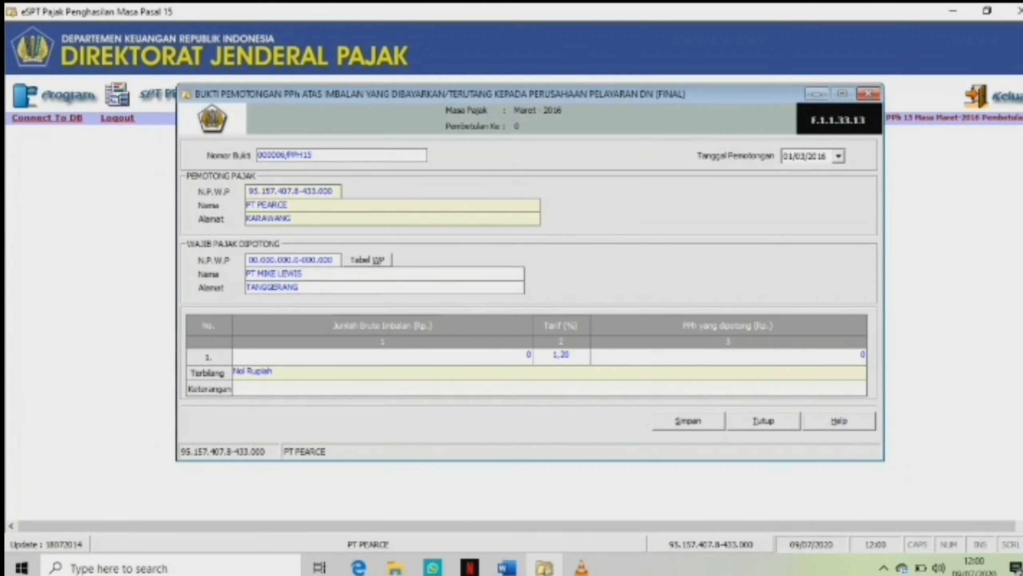
key("Tab")
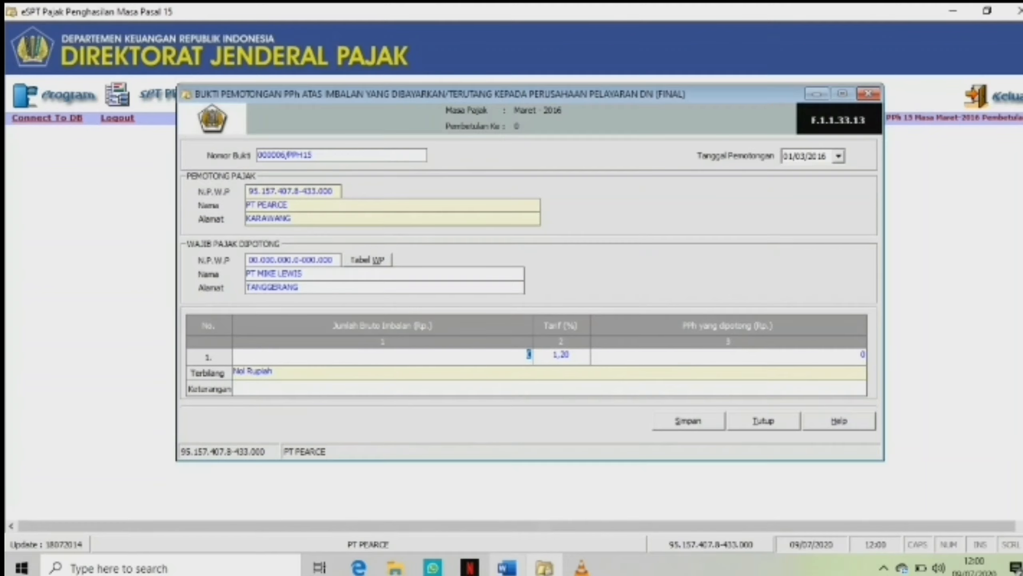
Check the March gross compensation amount in the Word exercise document.
left_click(507, 568)
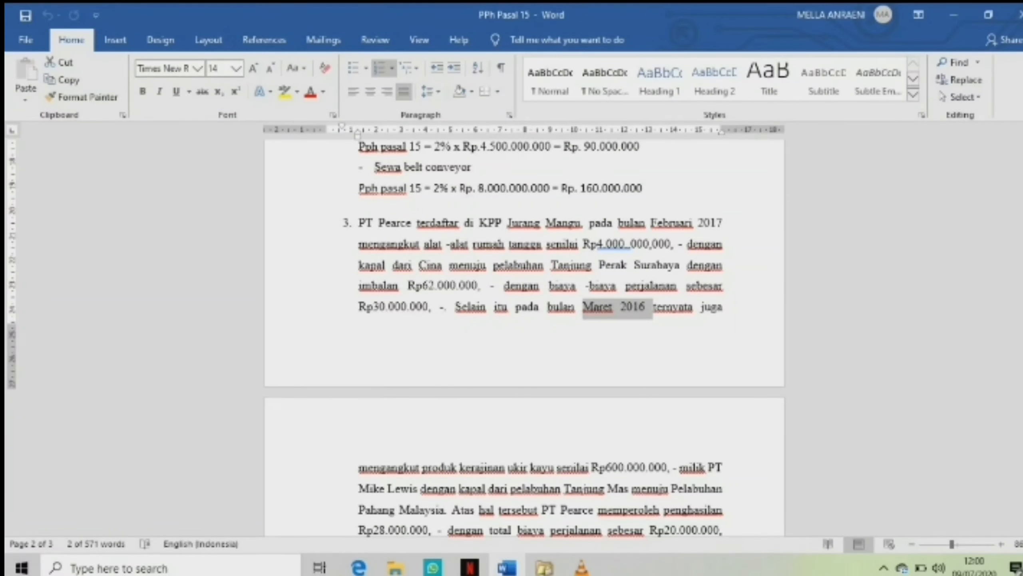
scroll(523, 339, "down", 5)
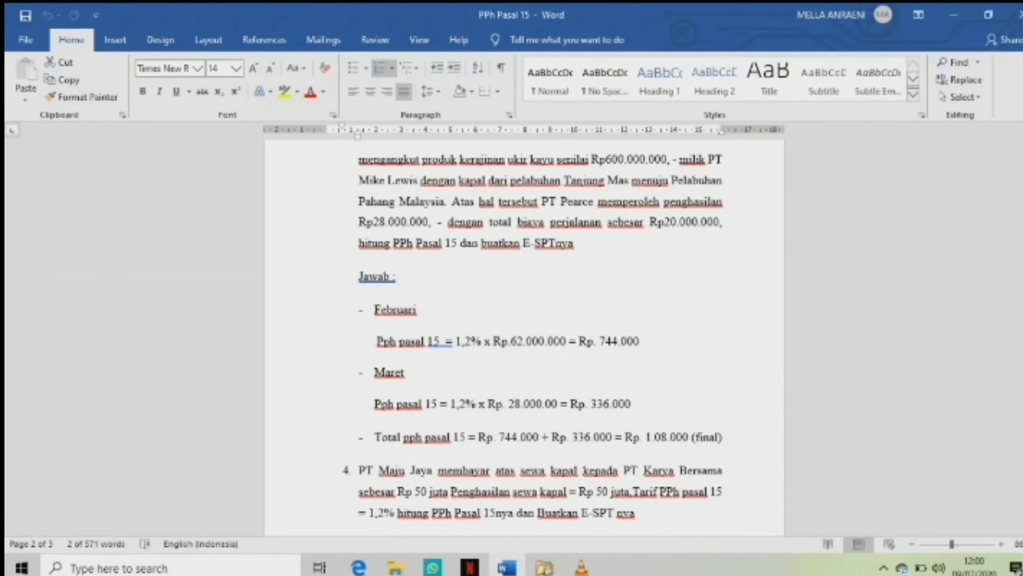
left_click_drag(559, 402, 488, 403)
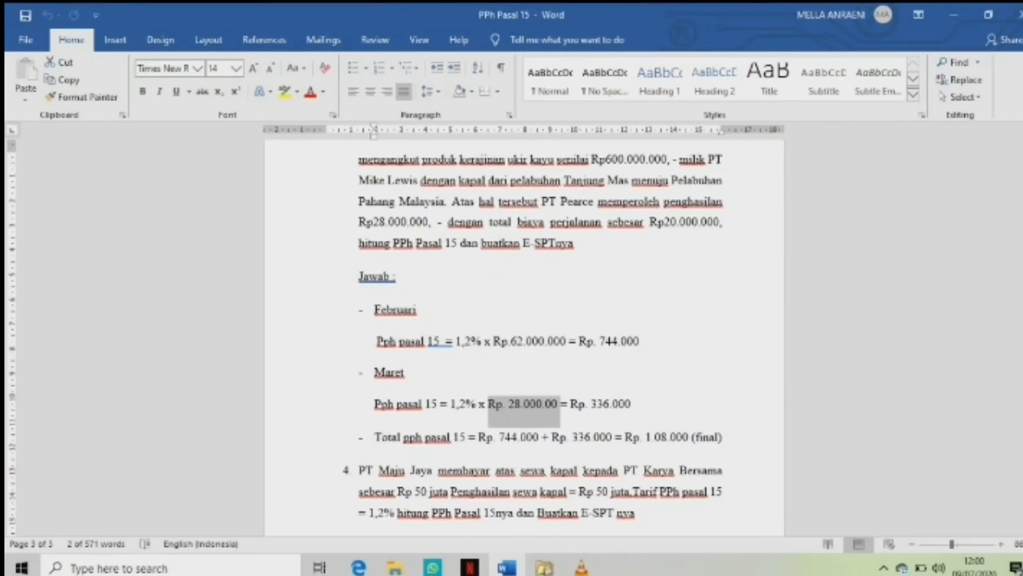
Enter a gross compensation of 28.000.000 on the withholding slip, save it and close the form.
left_click(545, 568)
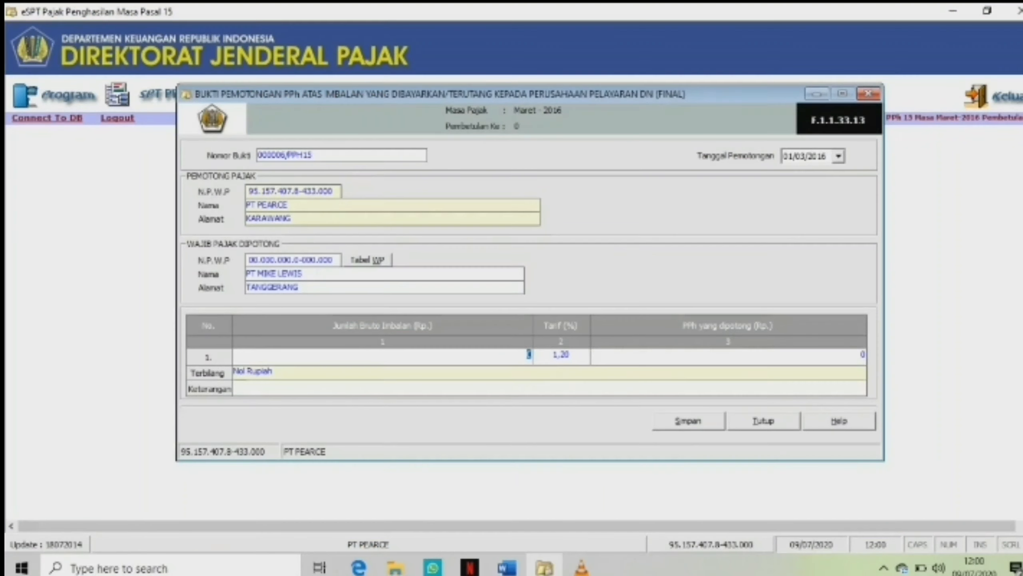
type("28000000")
key("Tab")
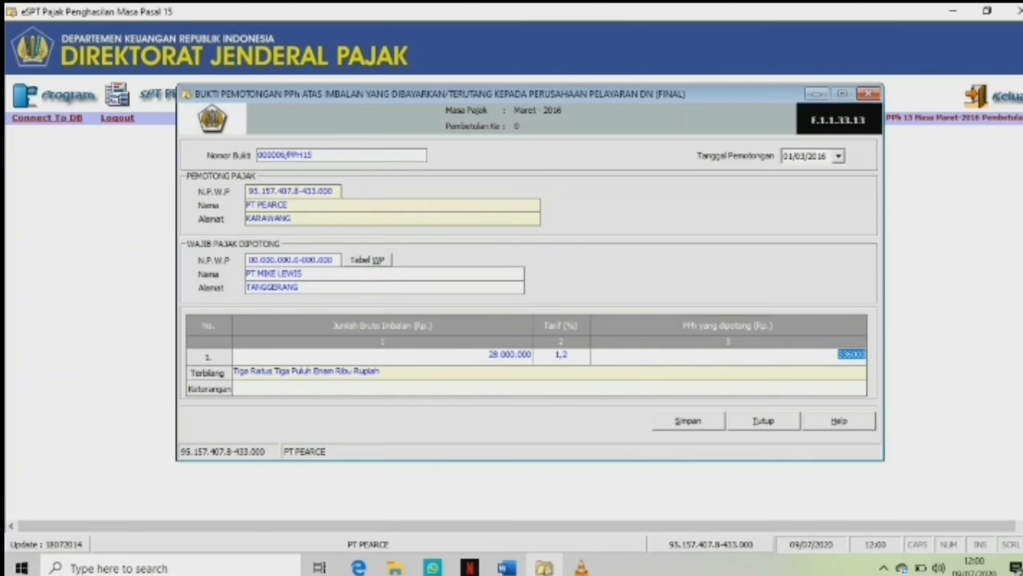
key("alt+s")
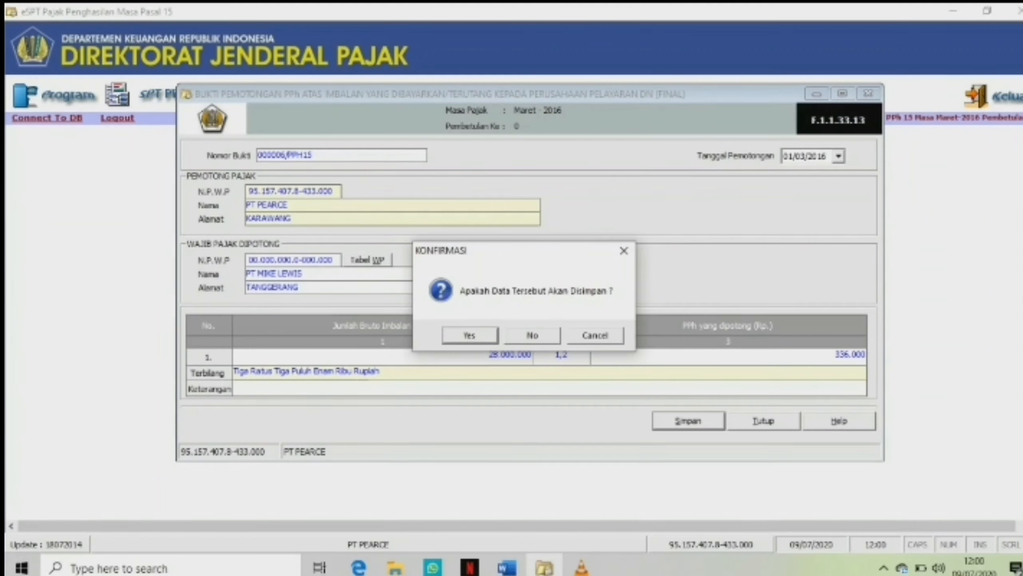
key("Return")
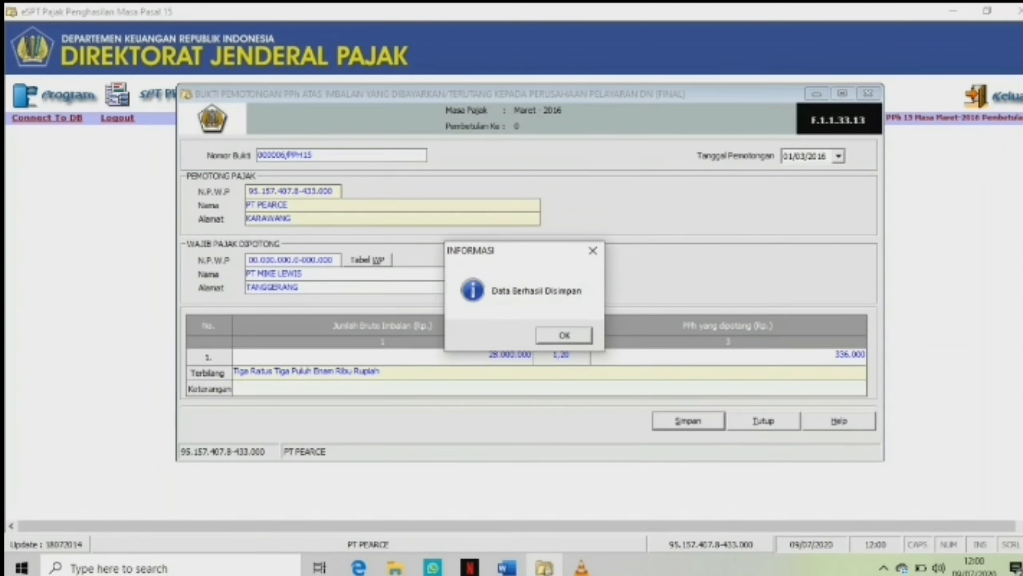
key("Return")
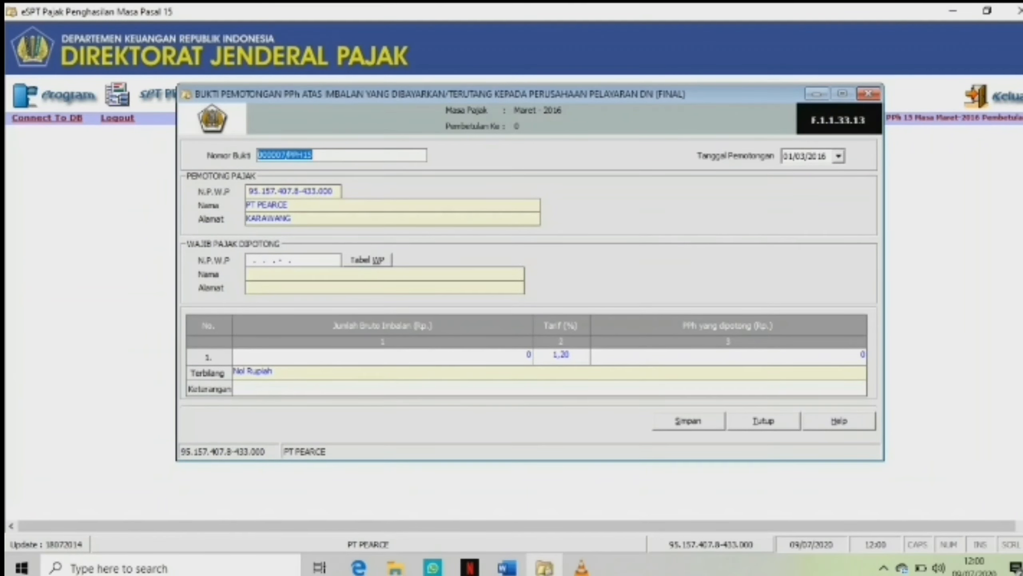
key("alt+t")
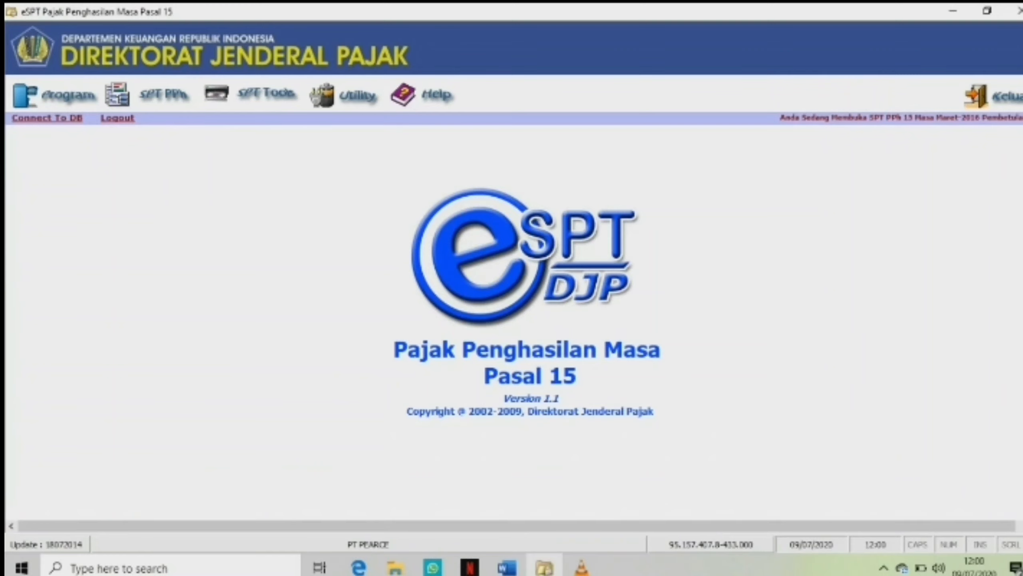
Start a new tax payment slip (SSP) for the March 2016 SPT and pick deposit type code 410.
left_click(163, 95)
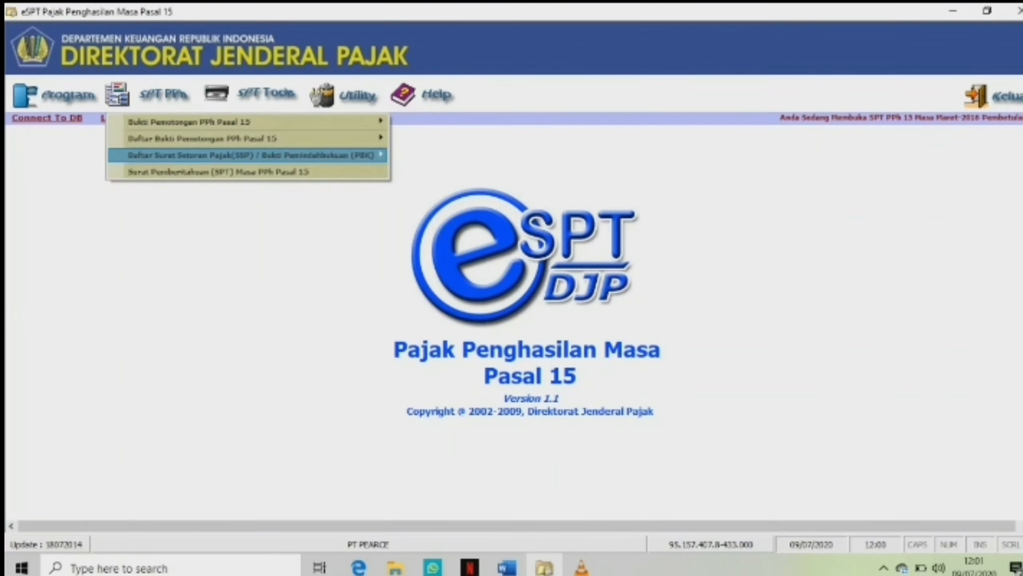
mouse_move(249, 155)
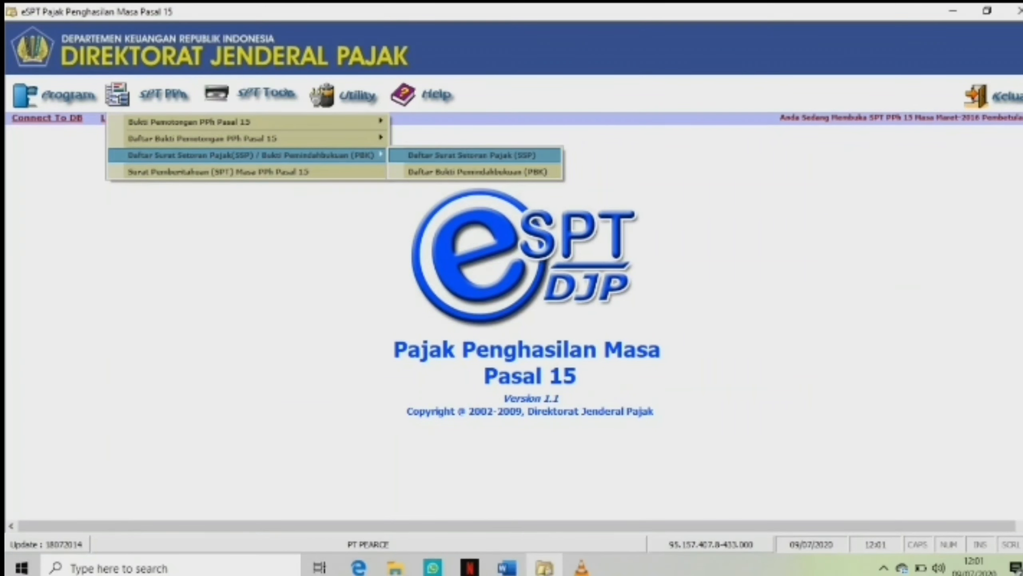
key("Return")
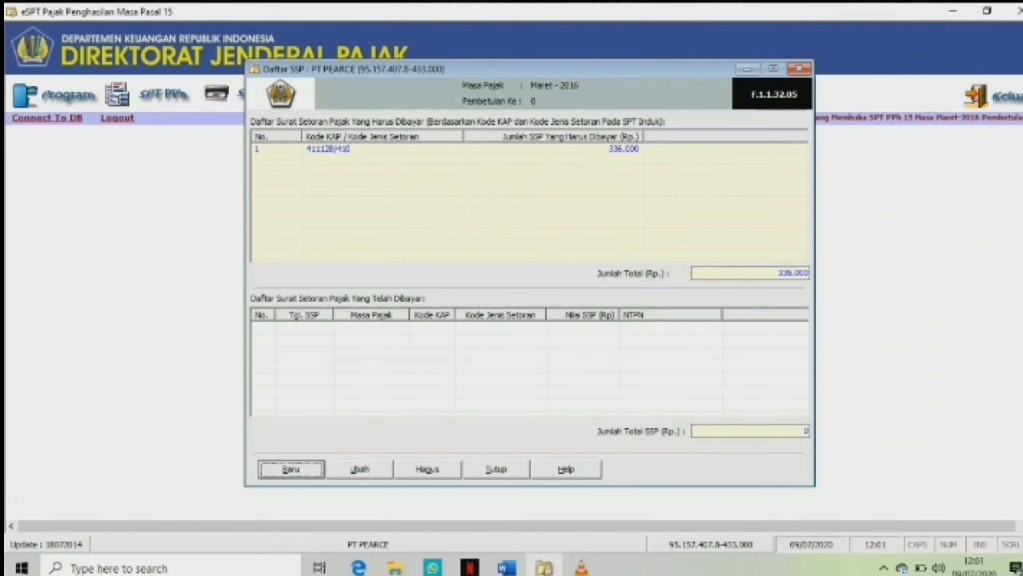
key("Return")
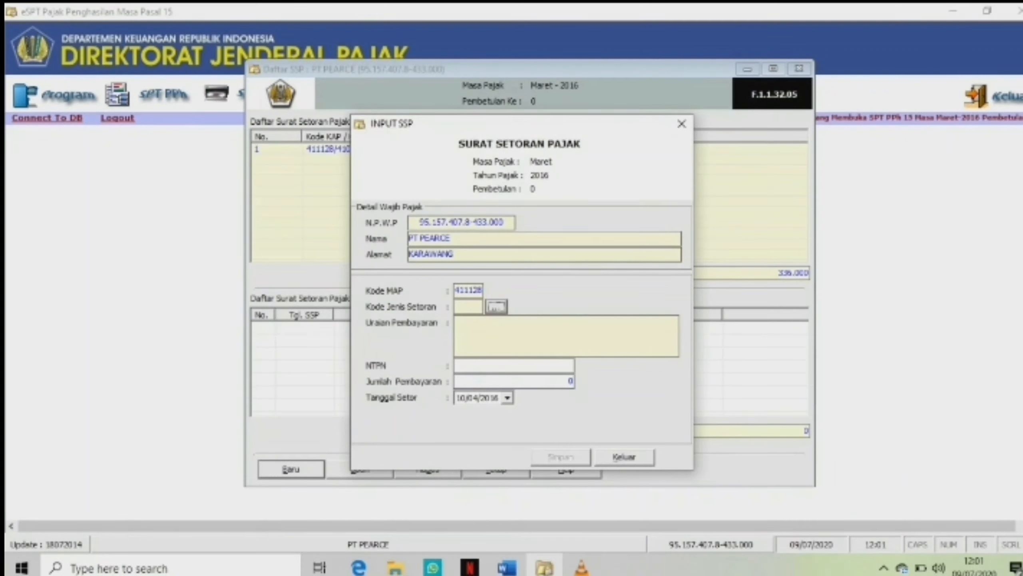
left_click_drag(520, 124, 554, 124)
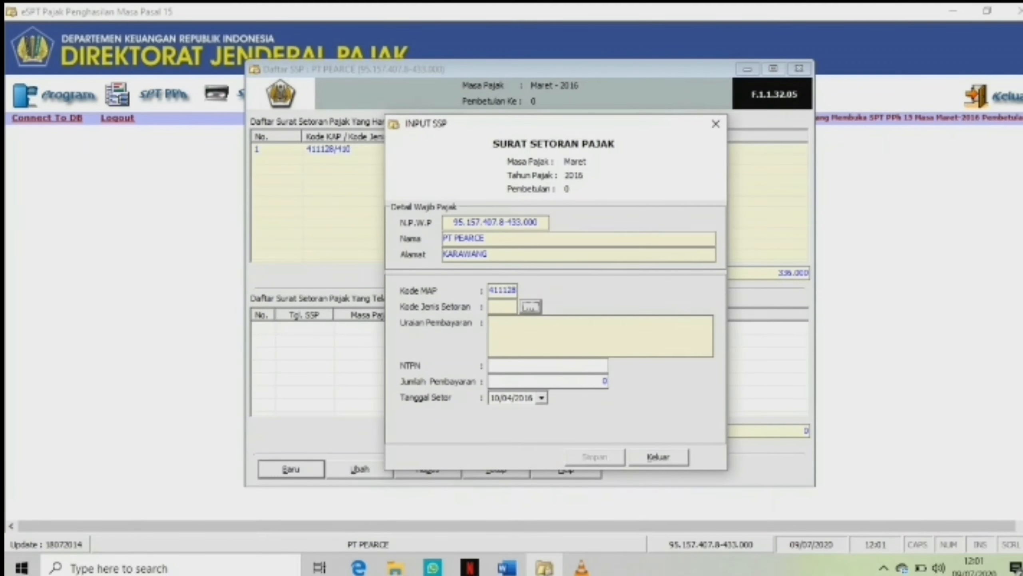
left_click(530, 307)
double_click(600, 348)
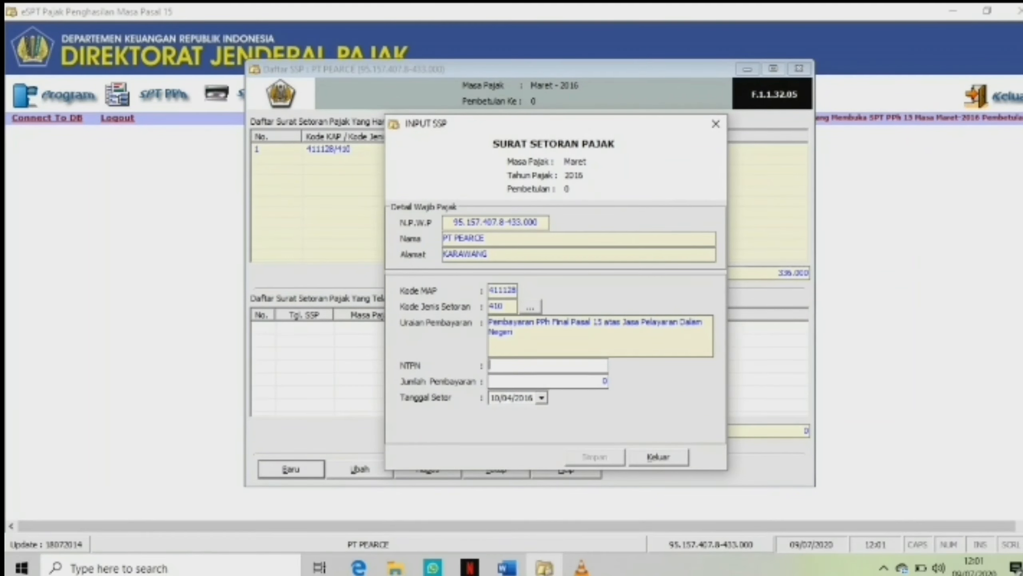
Enter the slip's NTPN and a payment amount of 336.000, save the SSP, and close the SSP list.
type("25789")
type("102453")
type("8782")
type("3")
key("Tab")
type("33")
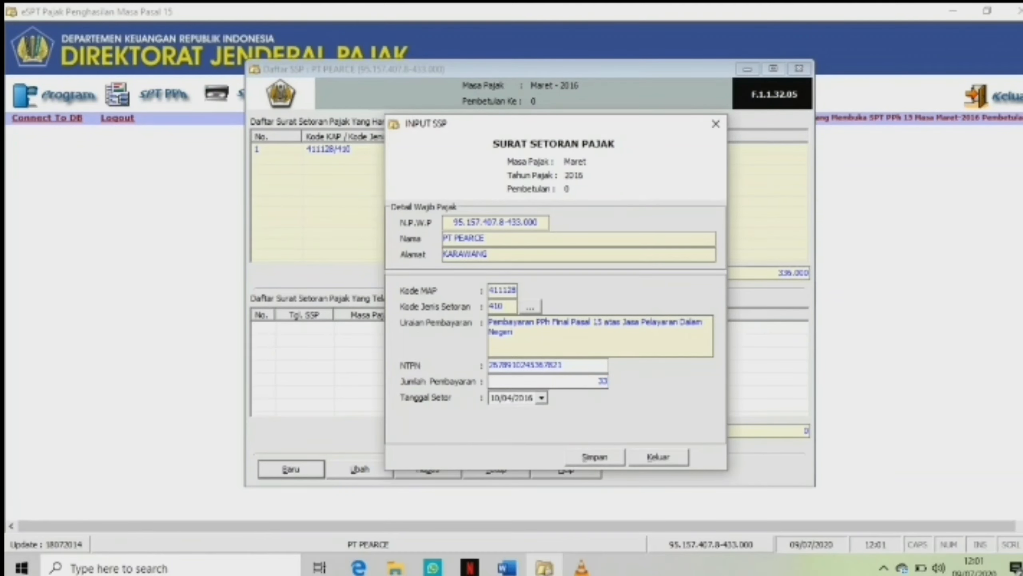
type("6000")
left_click(595, 457)
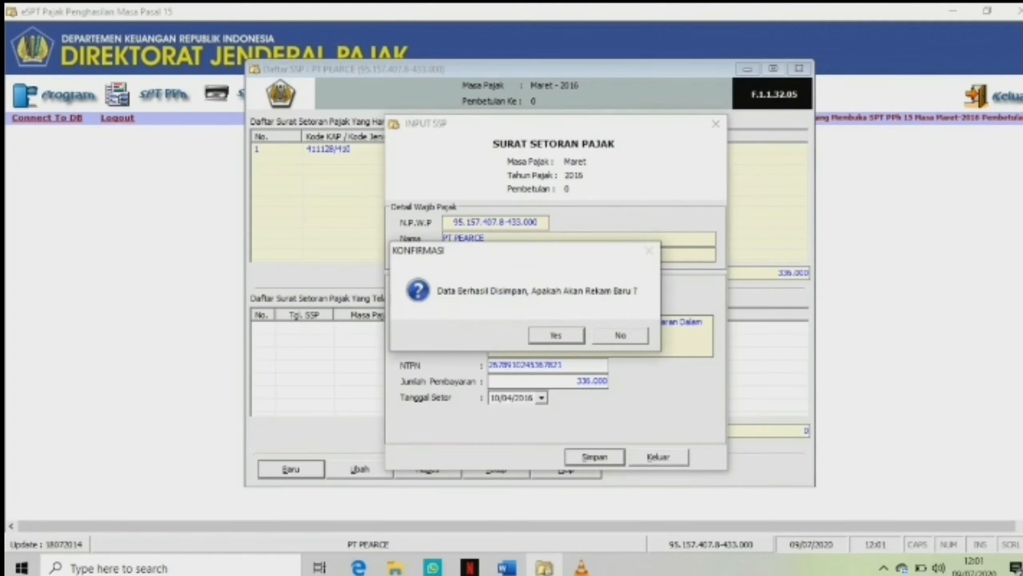
key("Return")
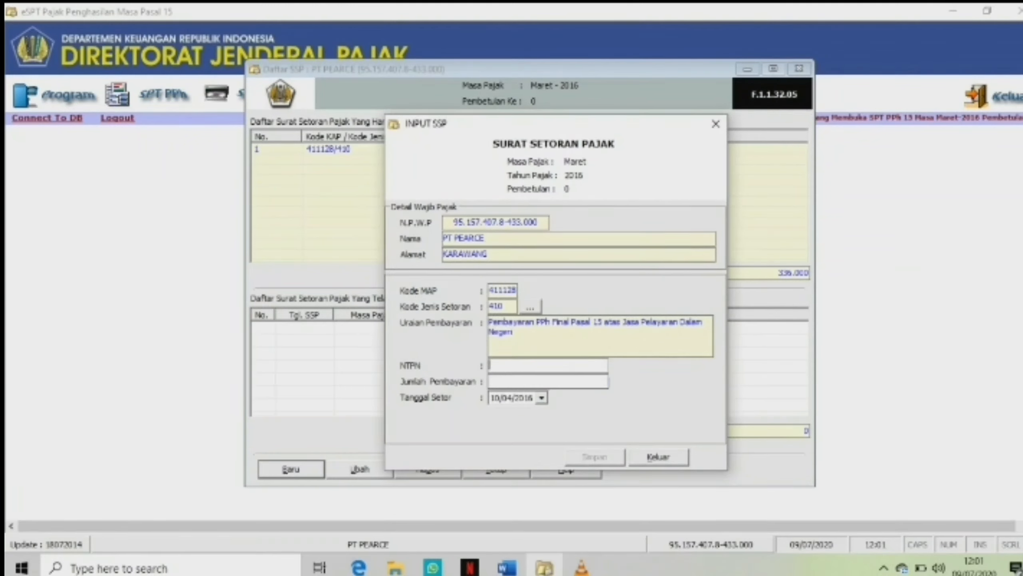
left_click(658, 457)
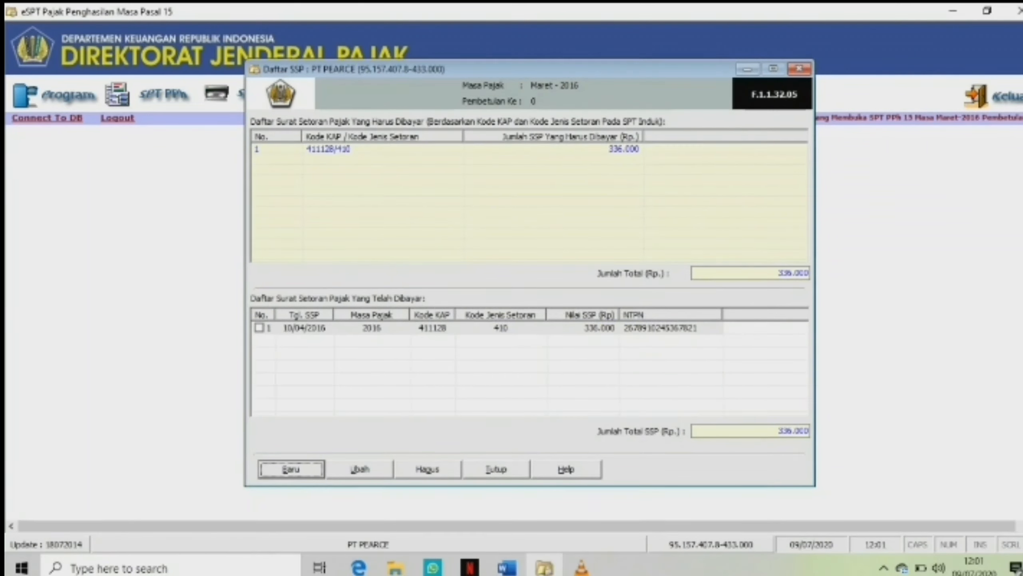
left_click(260, 328)
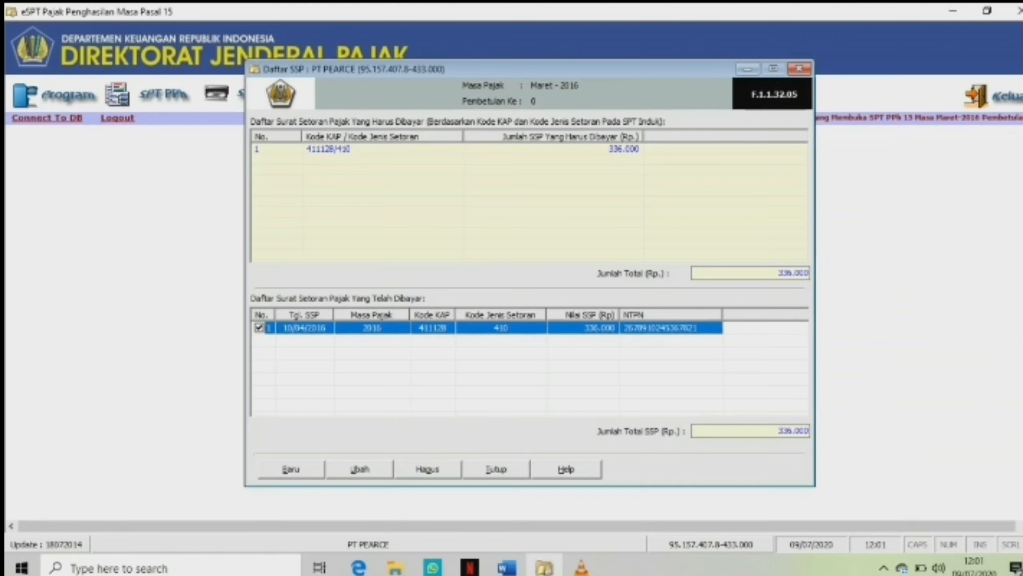
left_click(496, 469)
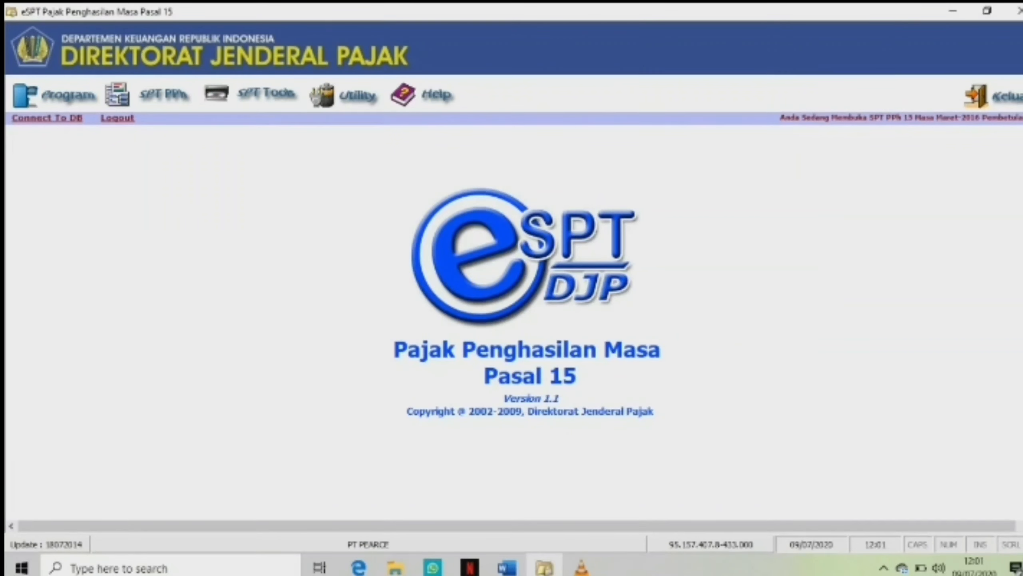
Open the March SPT Masa form, set the SPT date in Bag. C to 20/04/2016, save and close it.
left_click(163, 95)
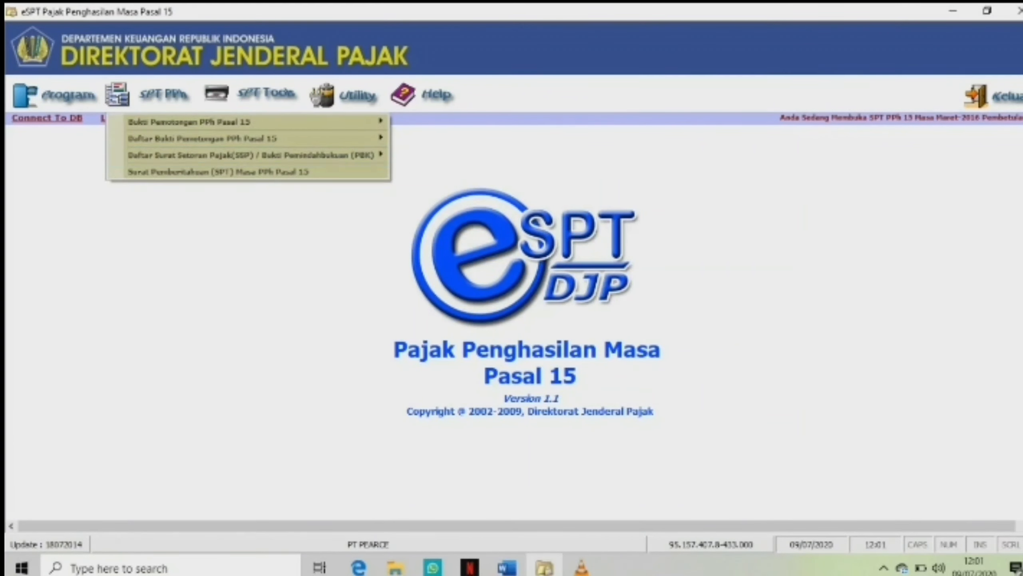
key("Return")
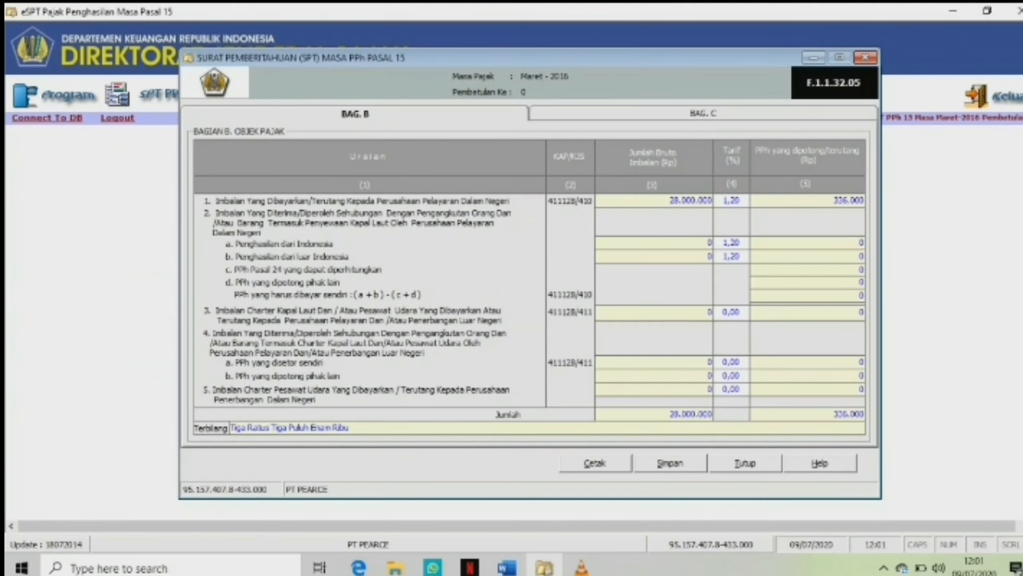
left_click(711, 114)
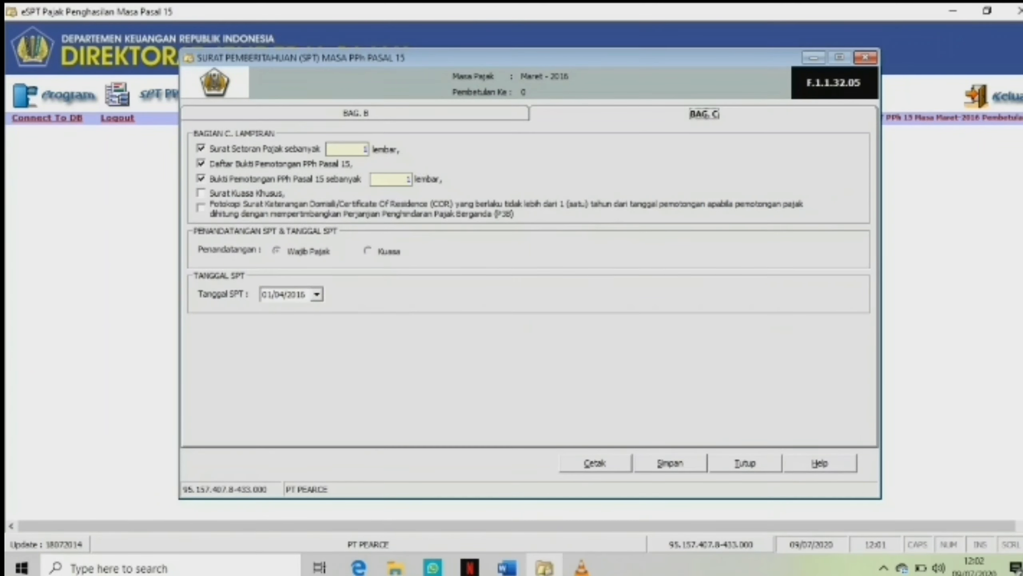
left_click(317, 294)
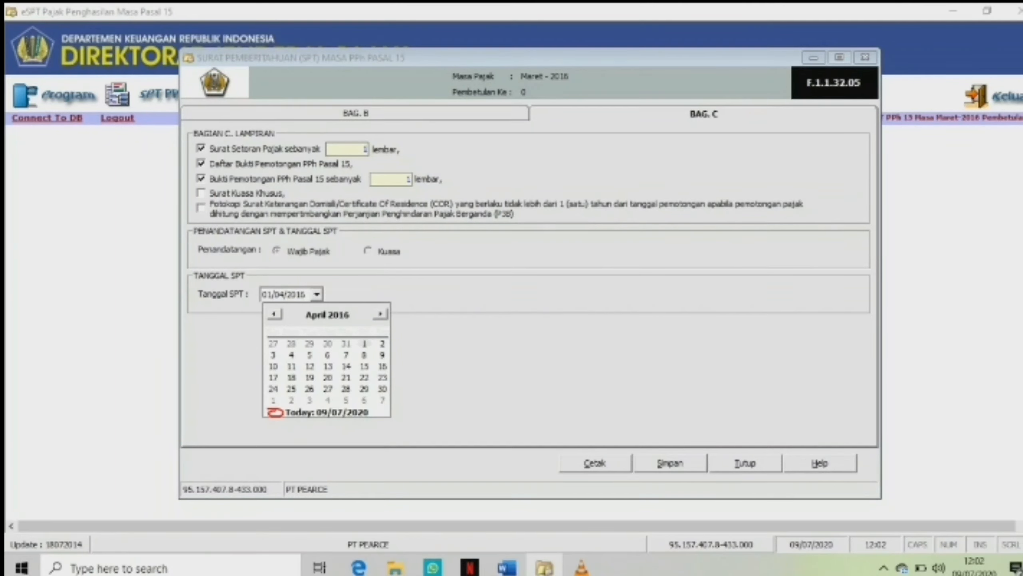
left_click(328, 378)
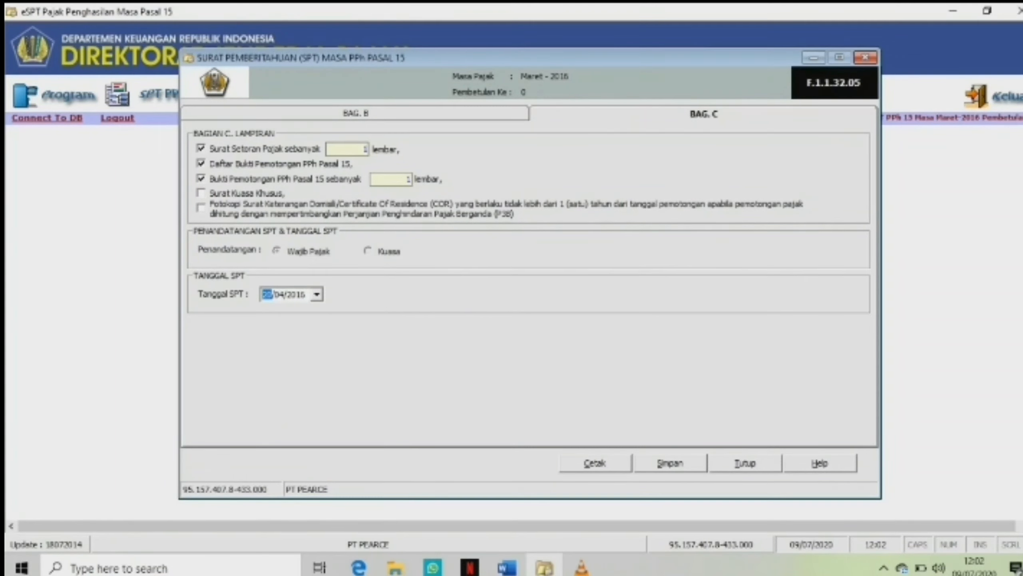
left_click(670, 463)
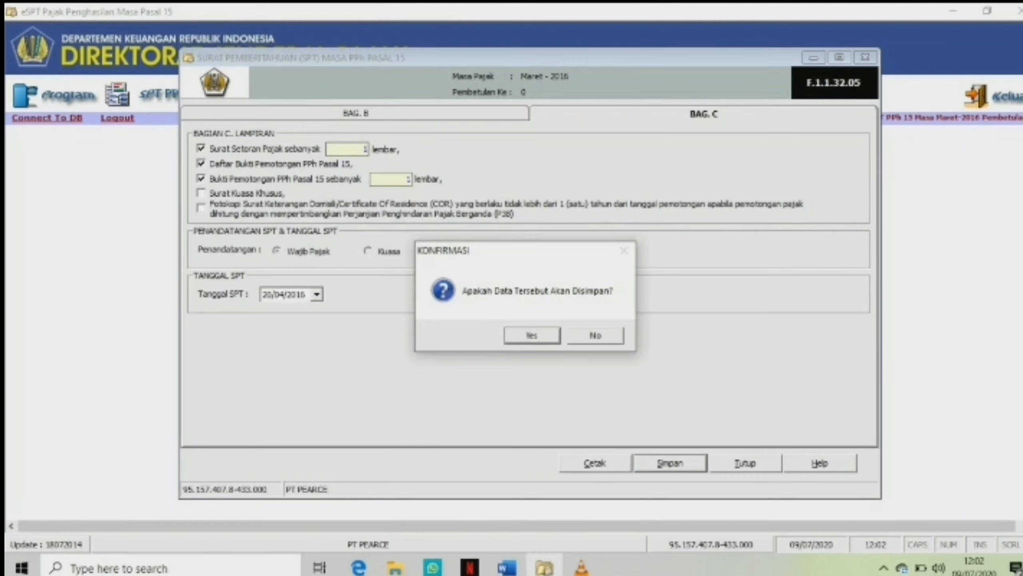
key("Return")
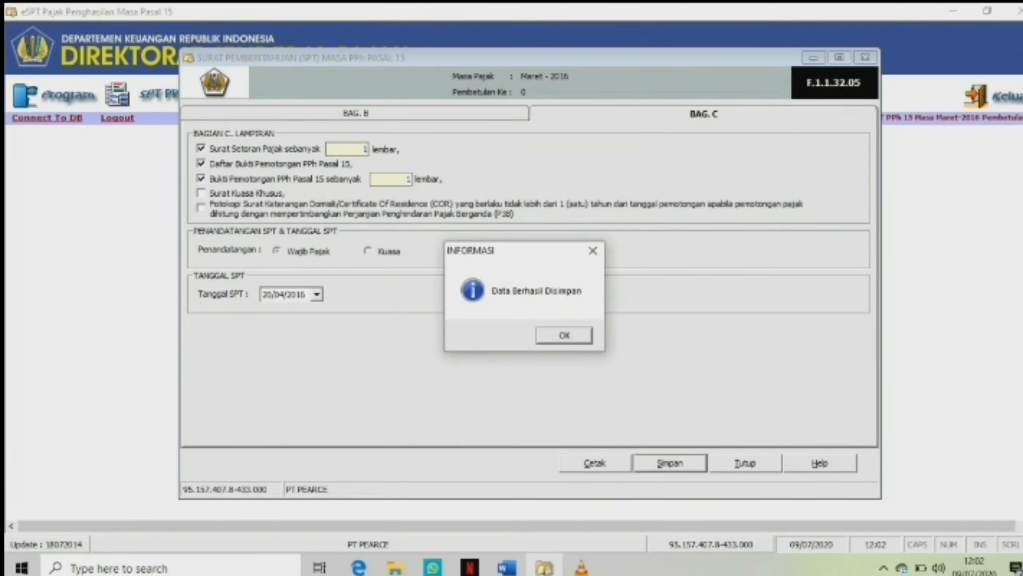
key("Return")
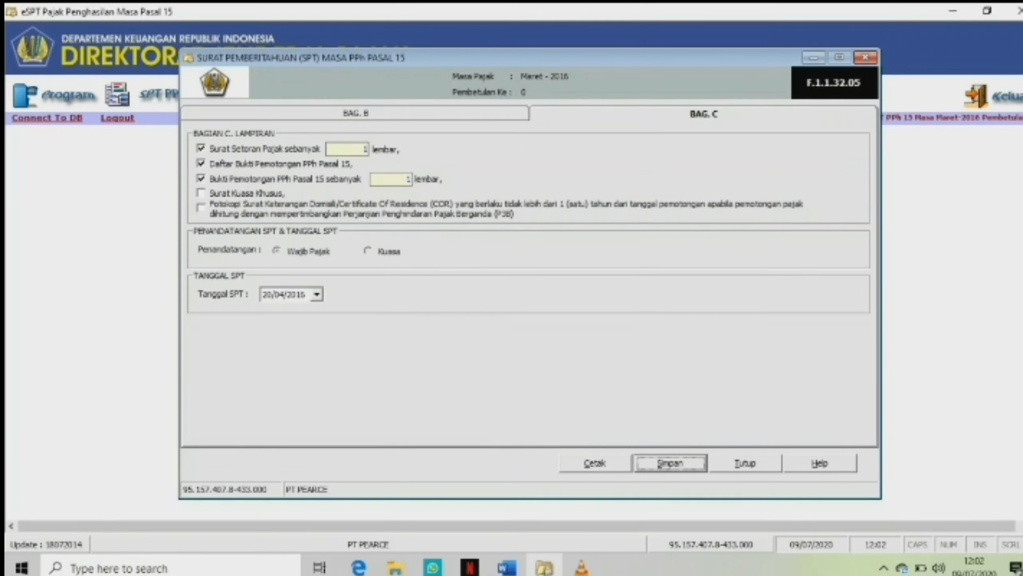
left_click(746, 463)
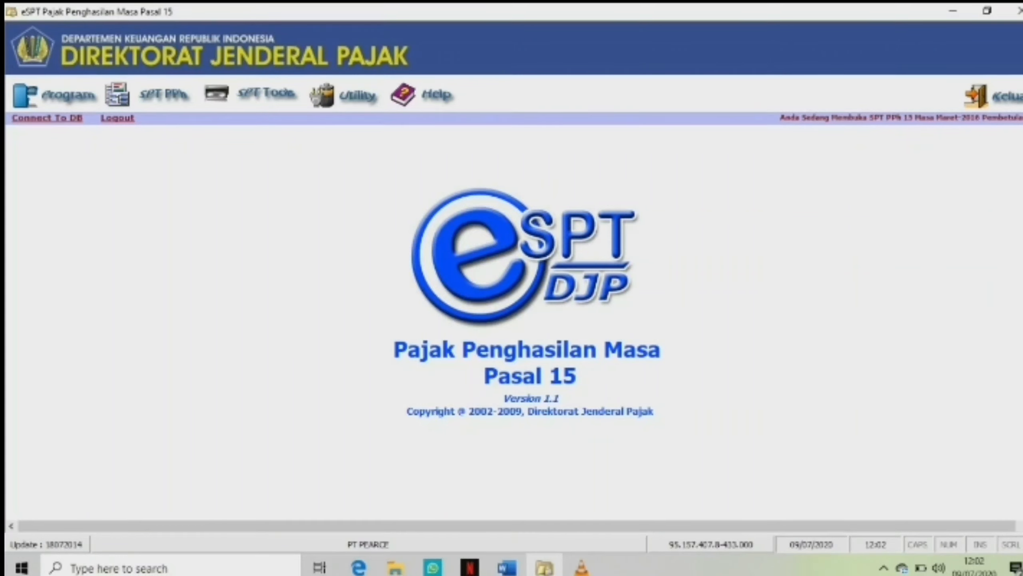
Open the Lapor Data SPT tool, display the SPT data, and create the report file for the February SPT.
left_click(265, 94)
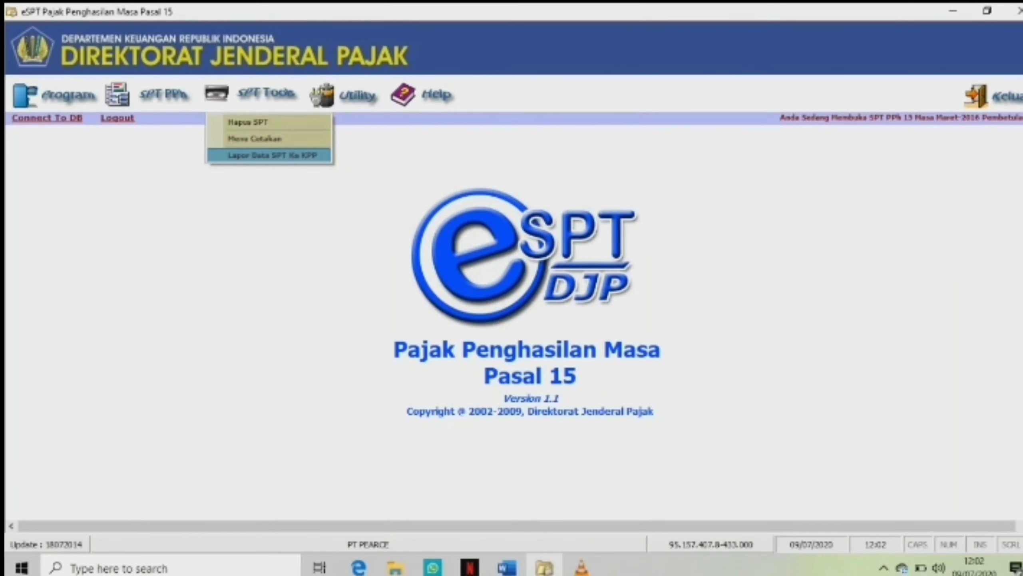
left_click(272, 155)
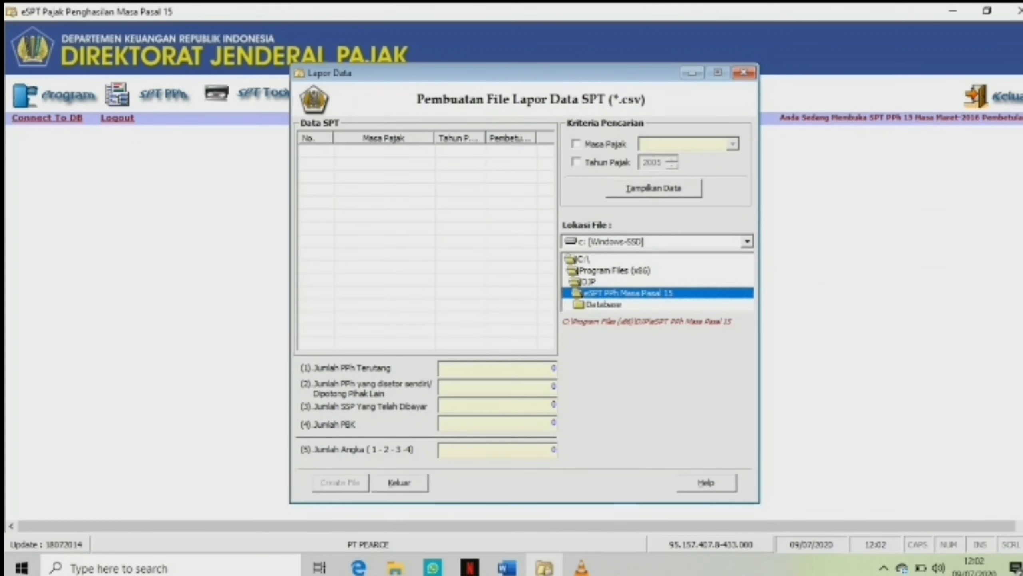
left_click(654, 188)
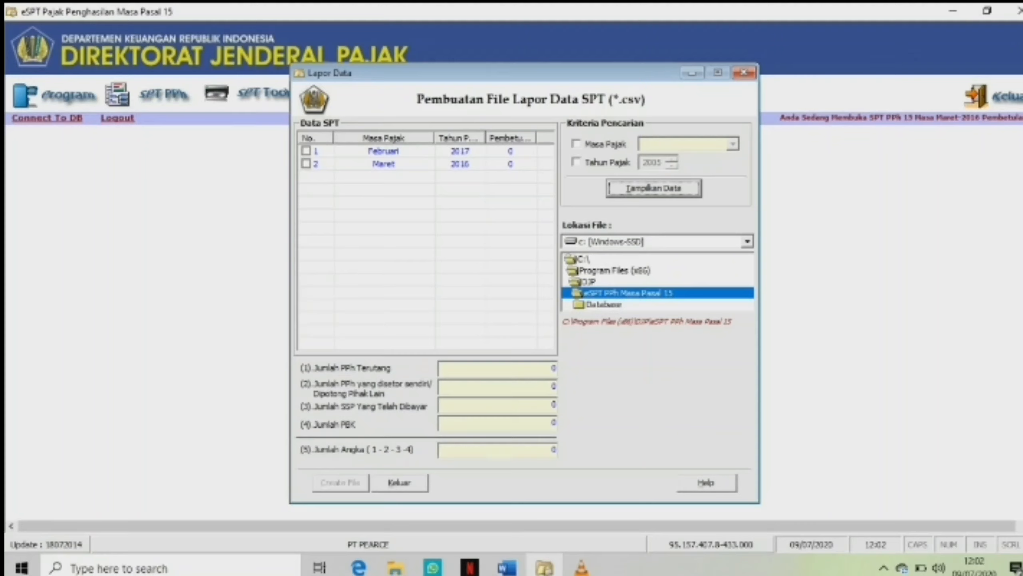
left_click(306, 151)
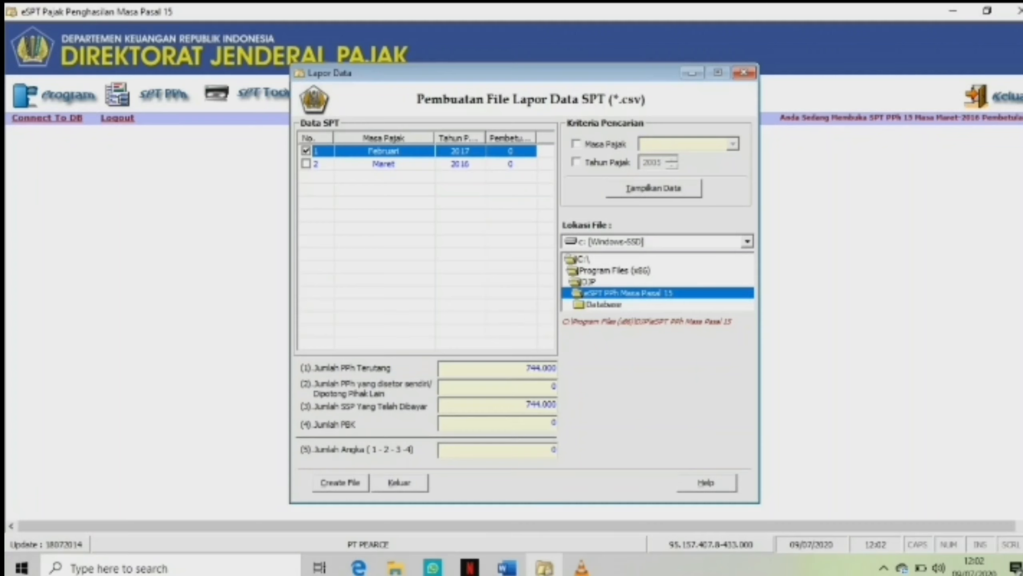
left_click(340, 482)
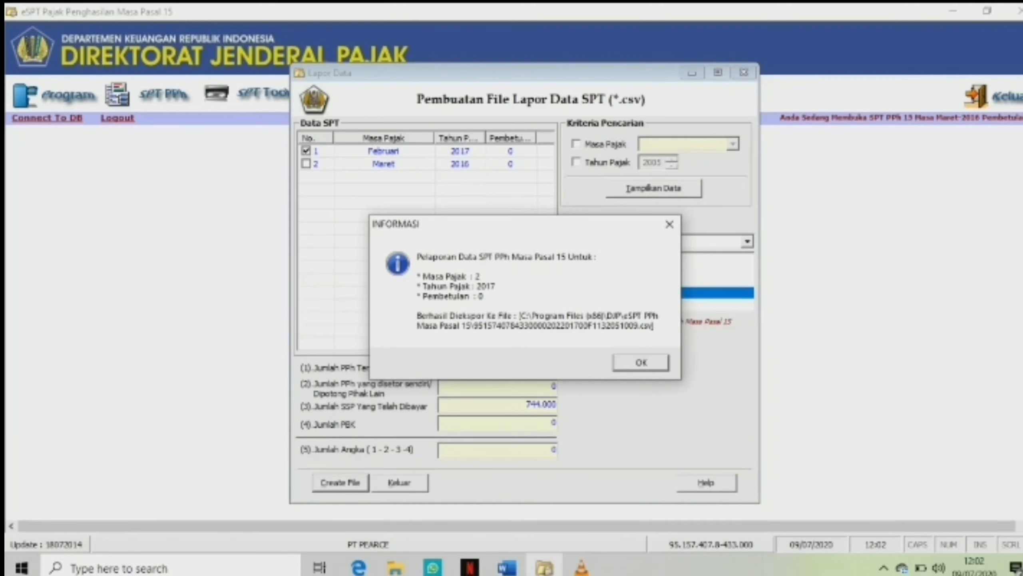
key("Return")
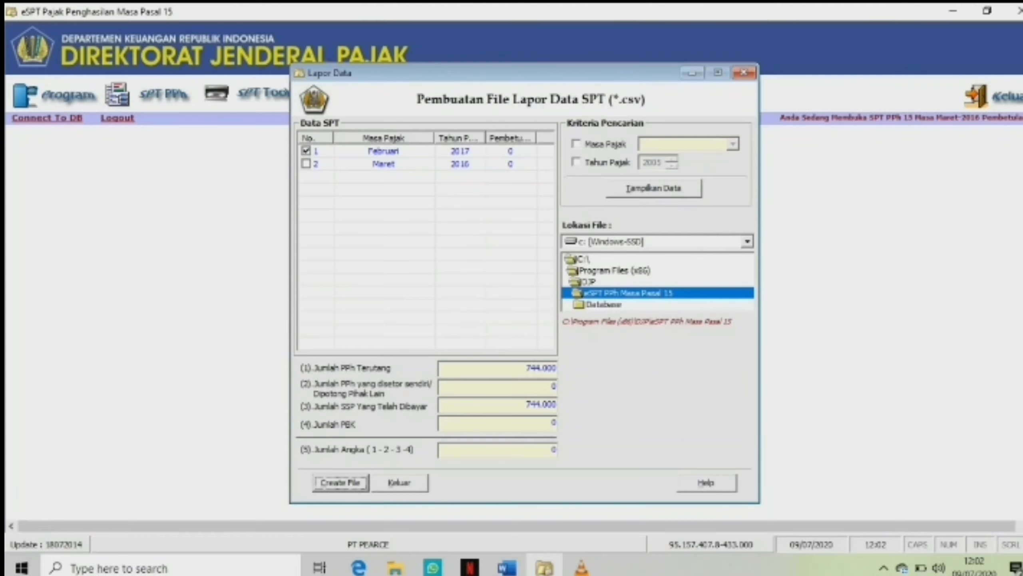
Create the report file for the March 2016 SPT instead of February.
left_click(306, 164)
left_click(305, 151)
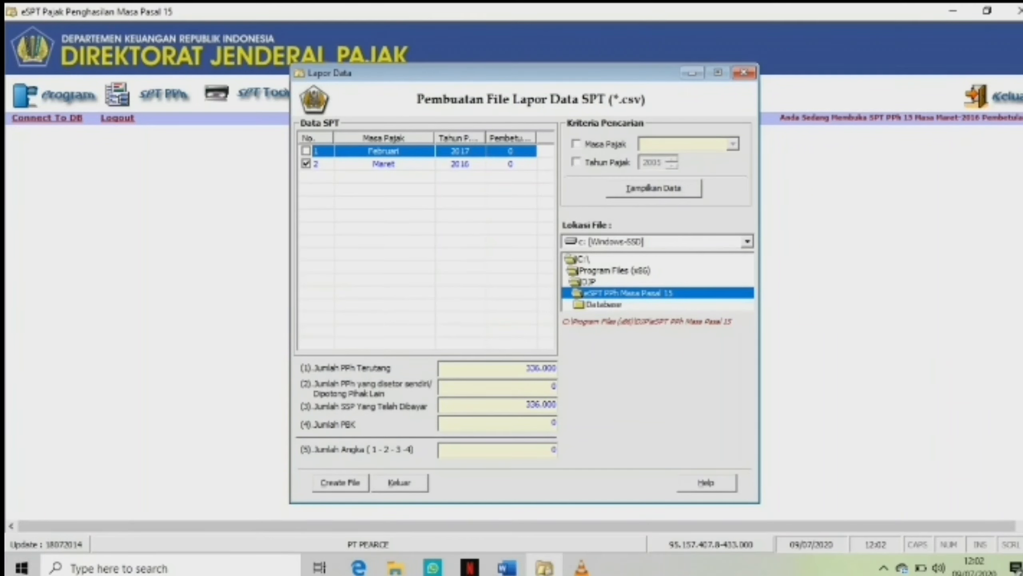
left_click(341, 483)
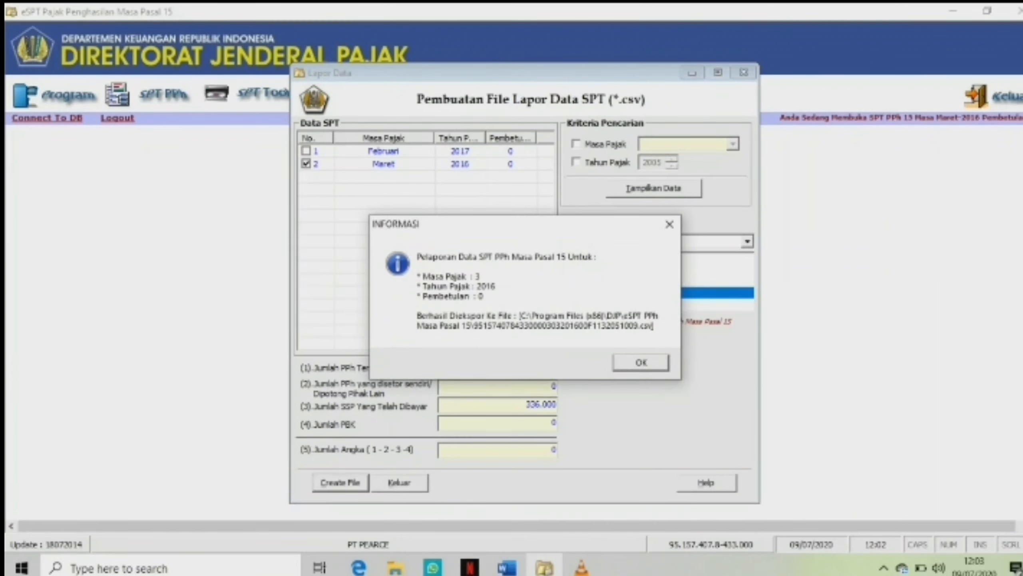
key("Return")
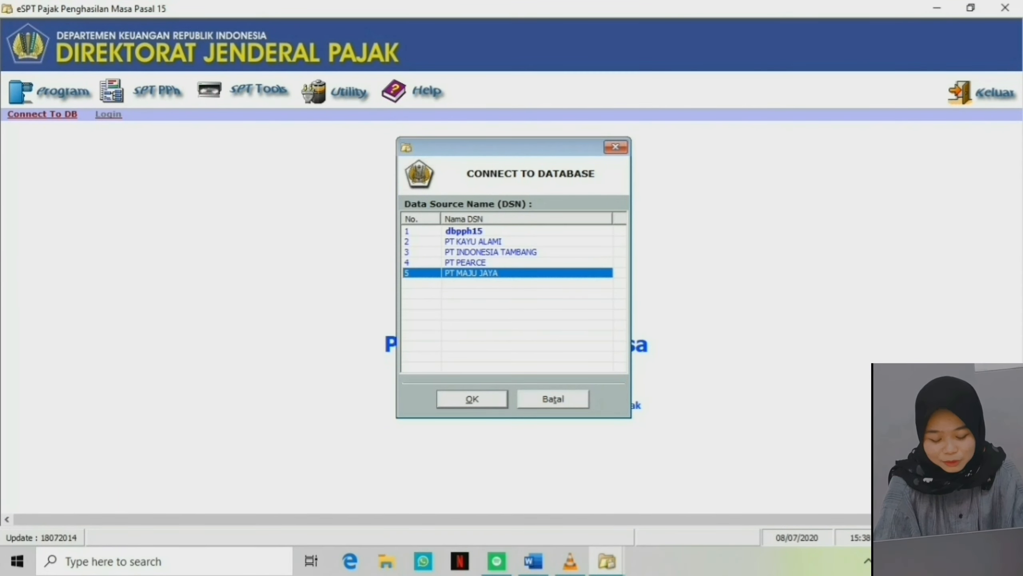
Connect to the PT MAJU JAYA database and log in with the company's NPWP.
left_click(472, 398)
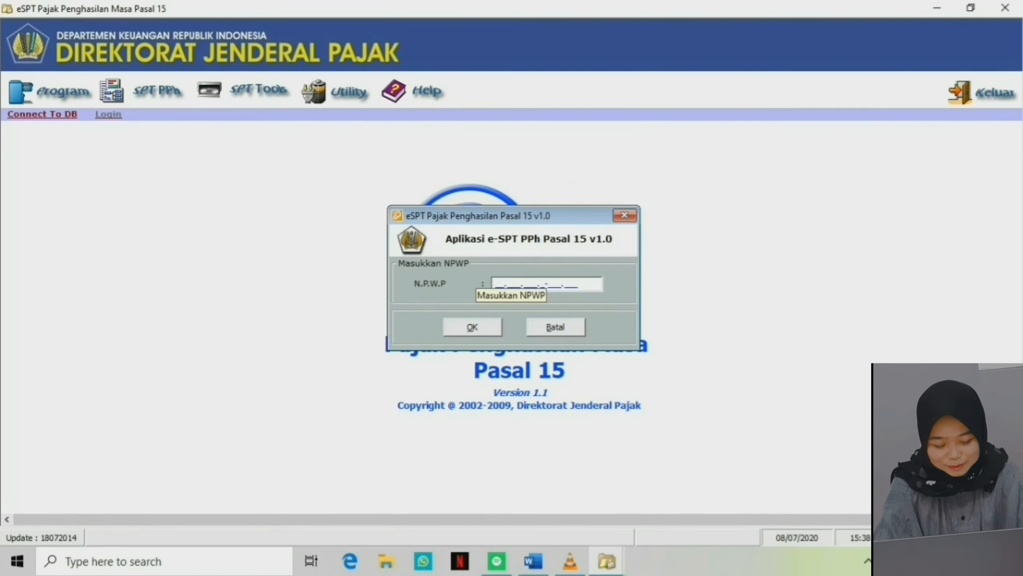
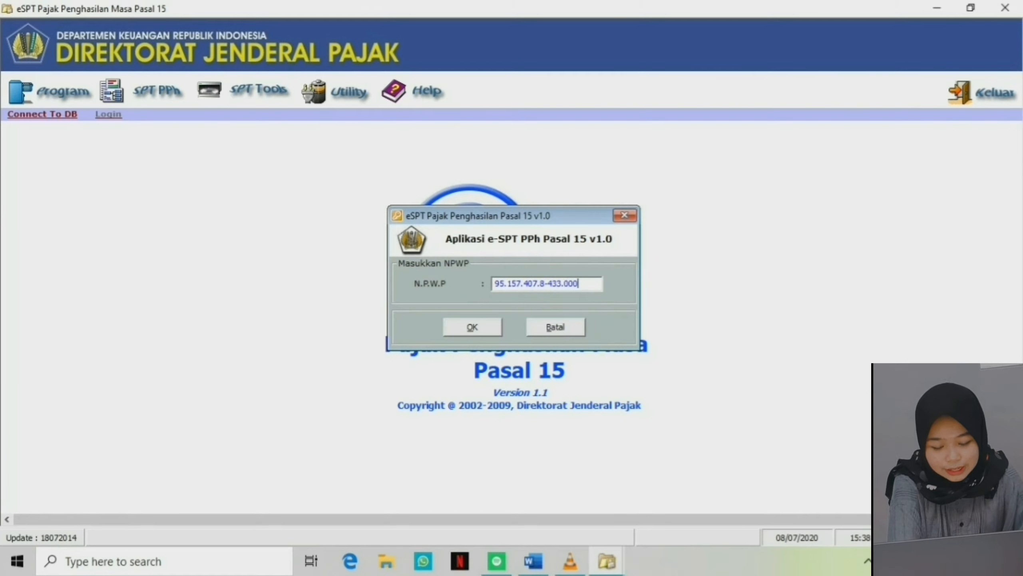
key("Return")
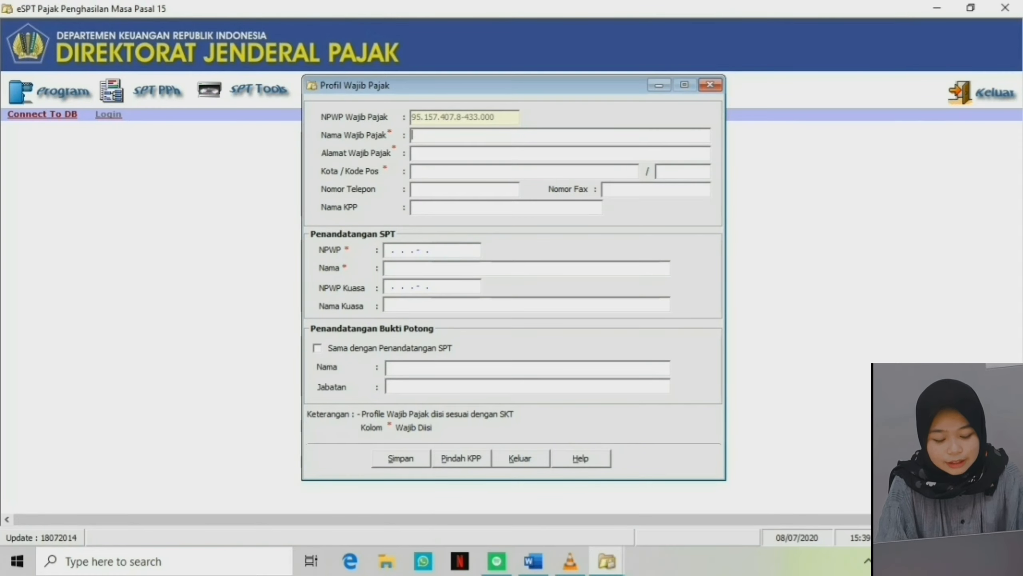
Enter PT MAJU JAYA as the taxpayer name in the Profil Wajib Pajak form.
type("pt")
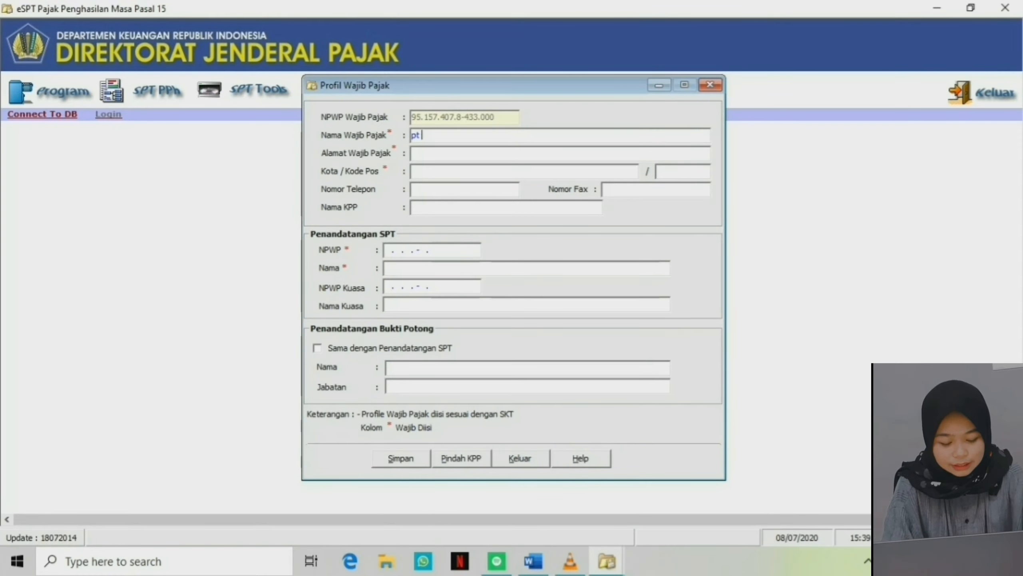
key("BackSpace")
key("BackSpace")
type("PT ")
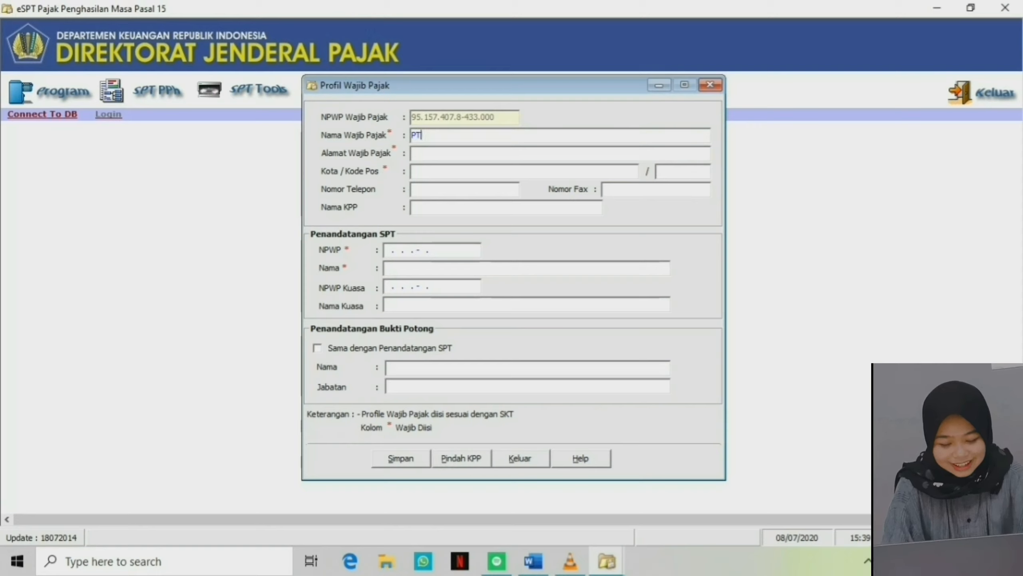
type("MAJU")
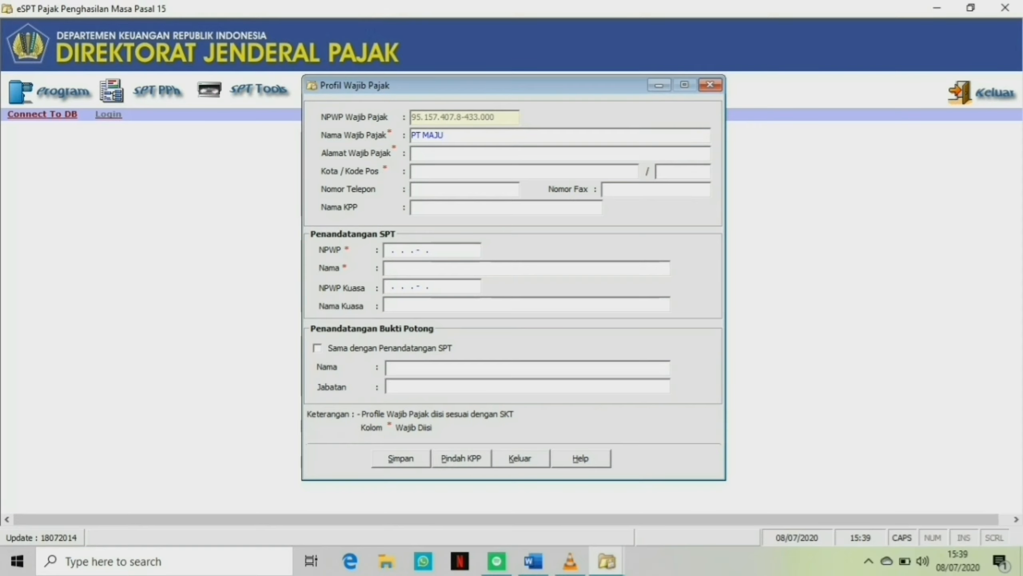
type(" JAYA")
Set the taxpayer address and city to KARAWANG and the postal code to 41154.
left_click(413, 153)
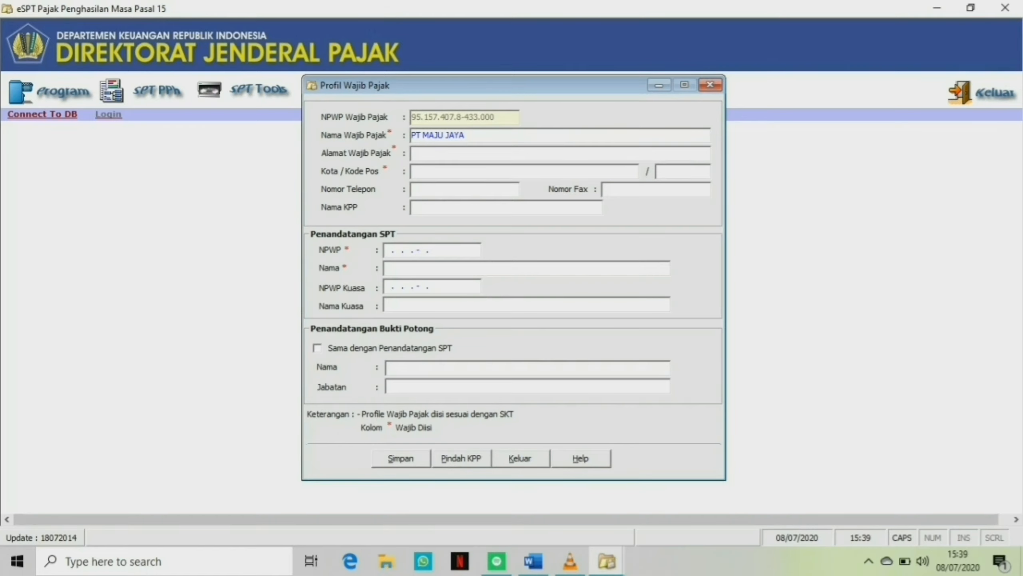
type("KARAWANG")
key("Tab")
type("KARAWANG")
Fill in the company's phone number and set the KPP name to KARAWANG PRATAMA.
key("Tab")
type("41154")
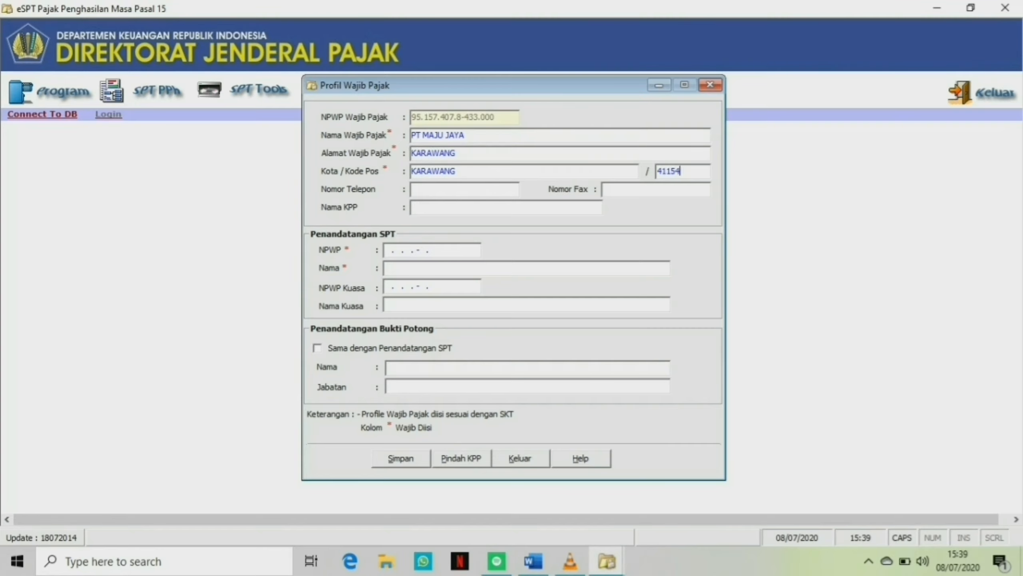
key("Tab")
key("Tab")
key("Tab")
type("KARAWANG PRATAMA")
key("Tab")
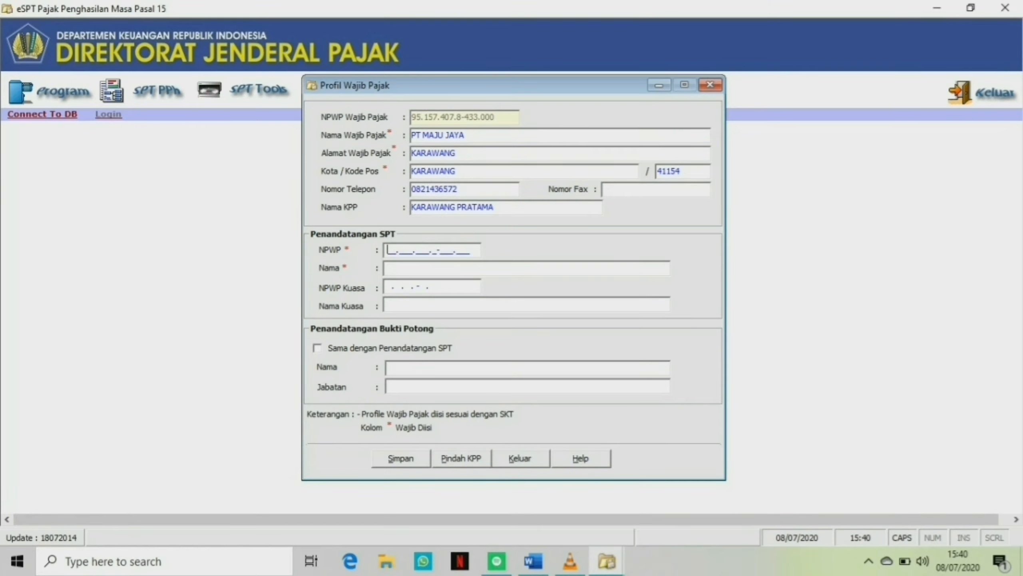
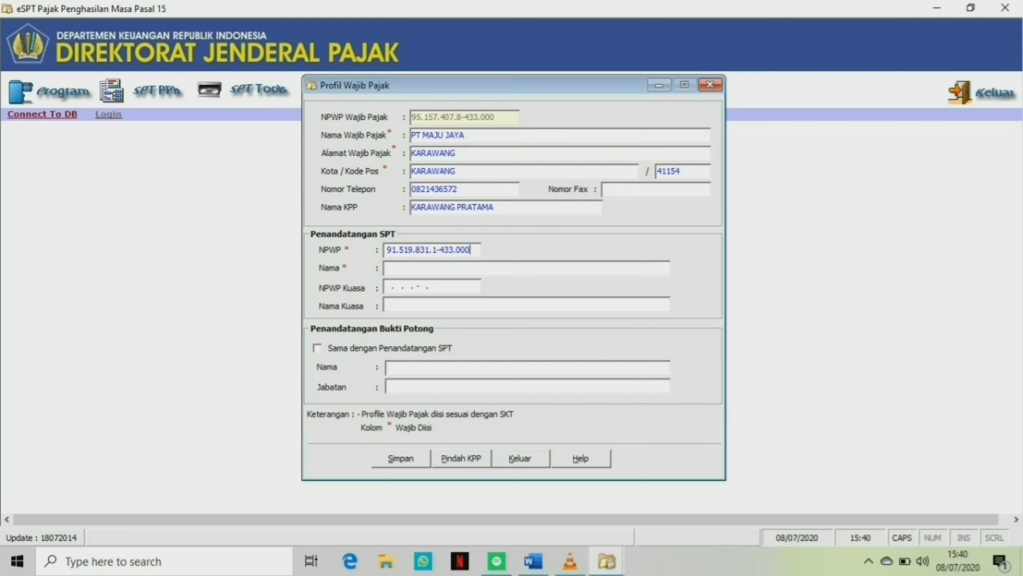
Enter the SPT signer's NPWP and set the signer name to PT KARYA BERSAMA.
left_click(386, 268)
type("PT KARYA BERSAMA")
Make the Bukti Potong signer the same as the SPT signer and set the position to MANAJER.
left_click(317, 347)
left_click(404, 386)
type("MANAJER")
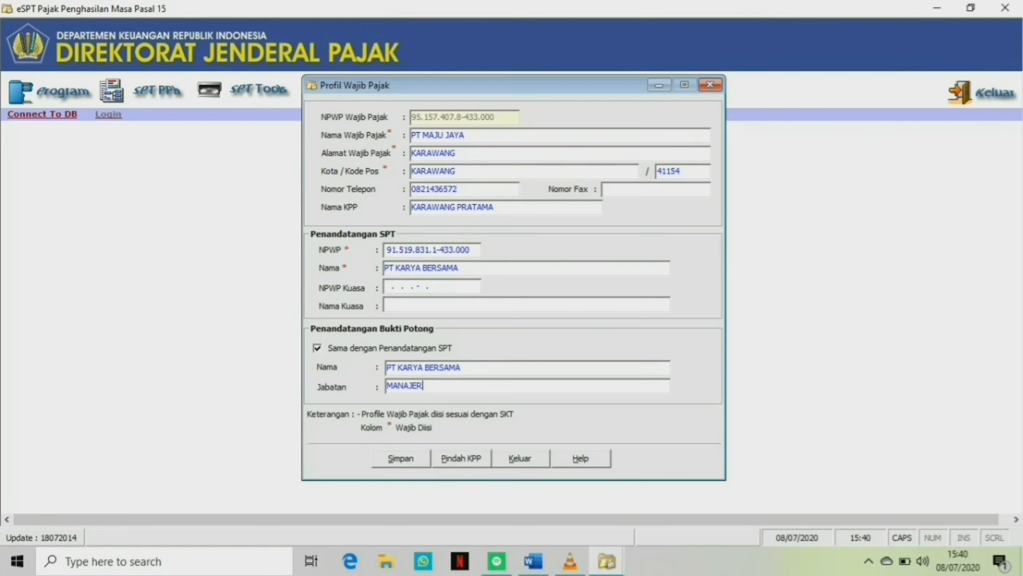